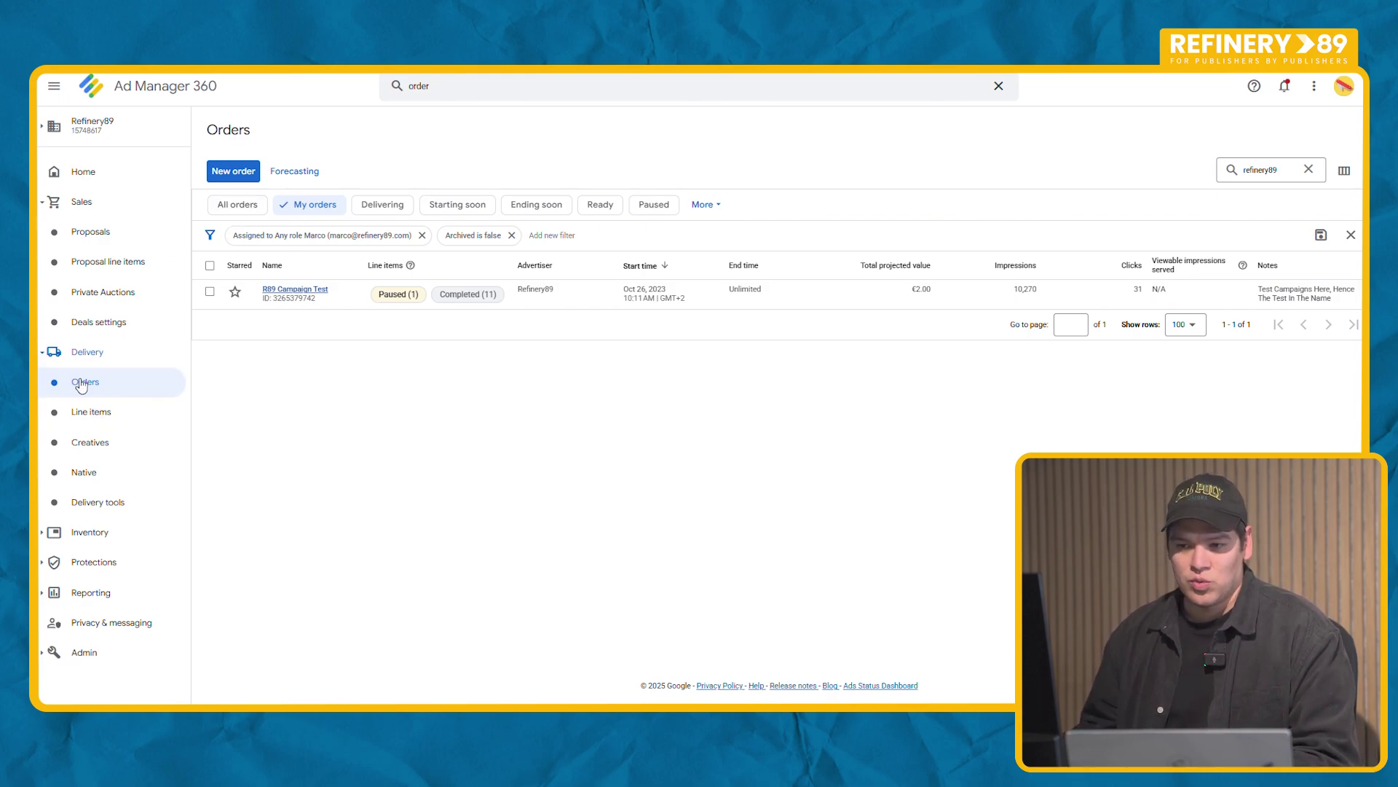
# - Start a new order, enter its name, and set the advertiser to XGN (House advertiser)
pyautogui.click(241, 177)
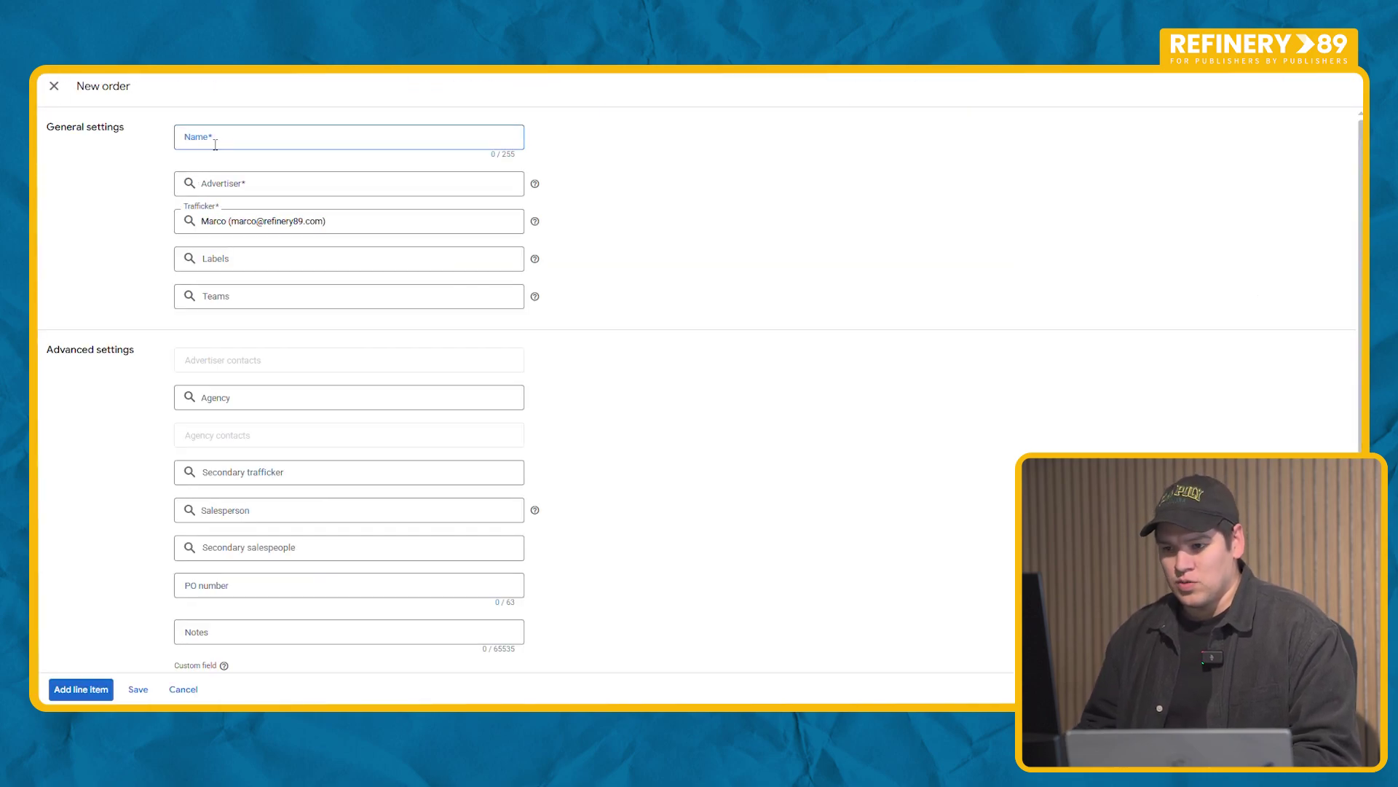
pyautogui.write('Marco - XGN')
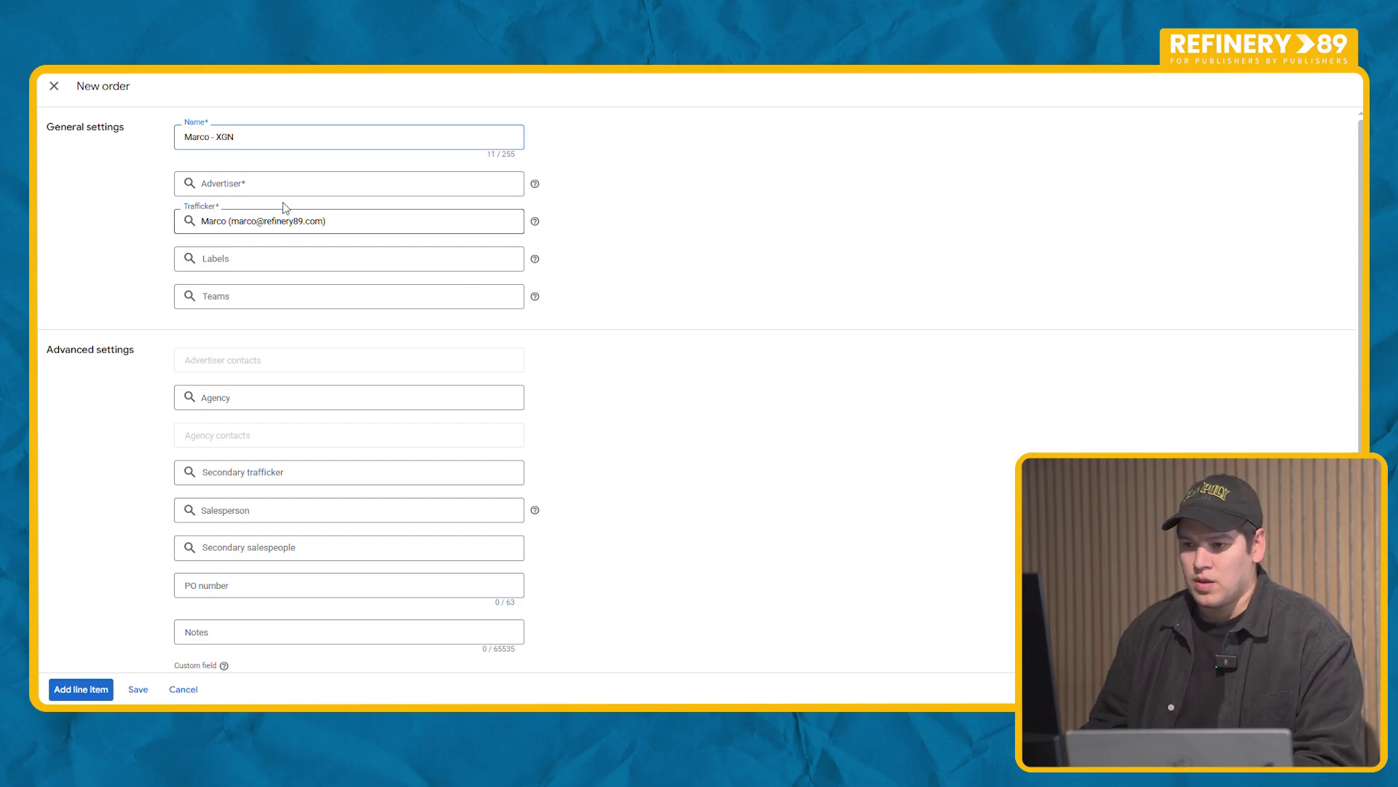
pyautogui.click(291, 185)
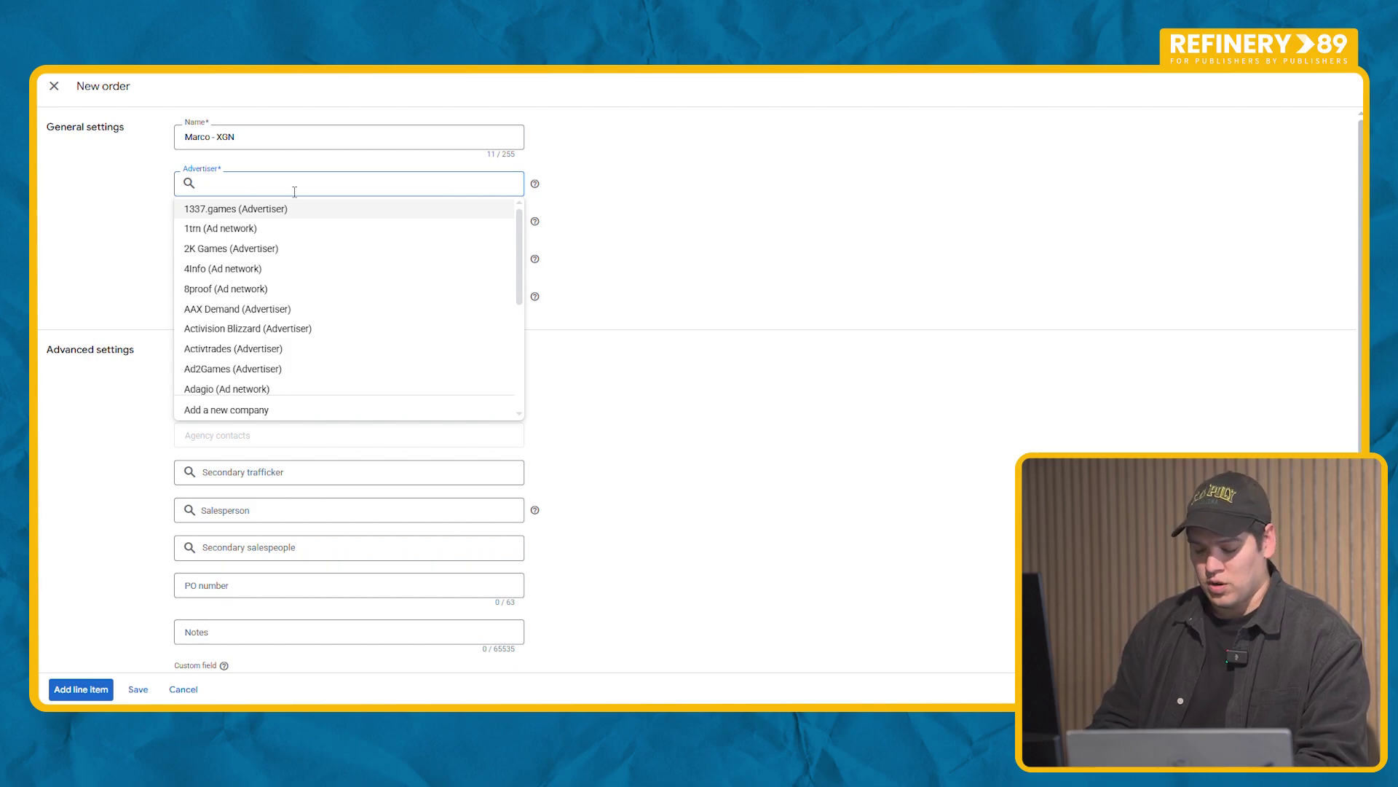
pyautogui.write('Xgn')
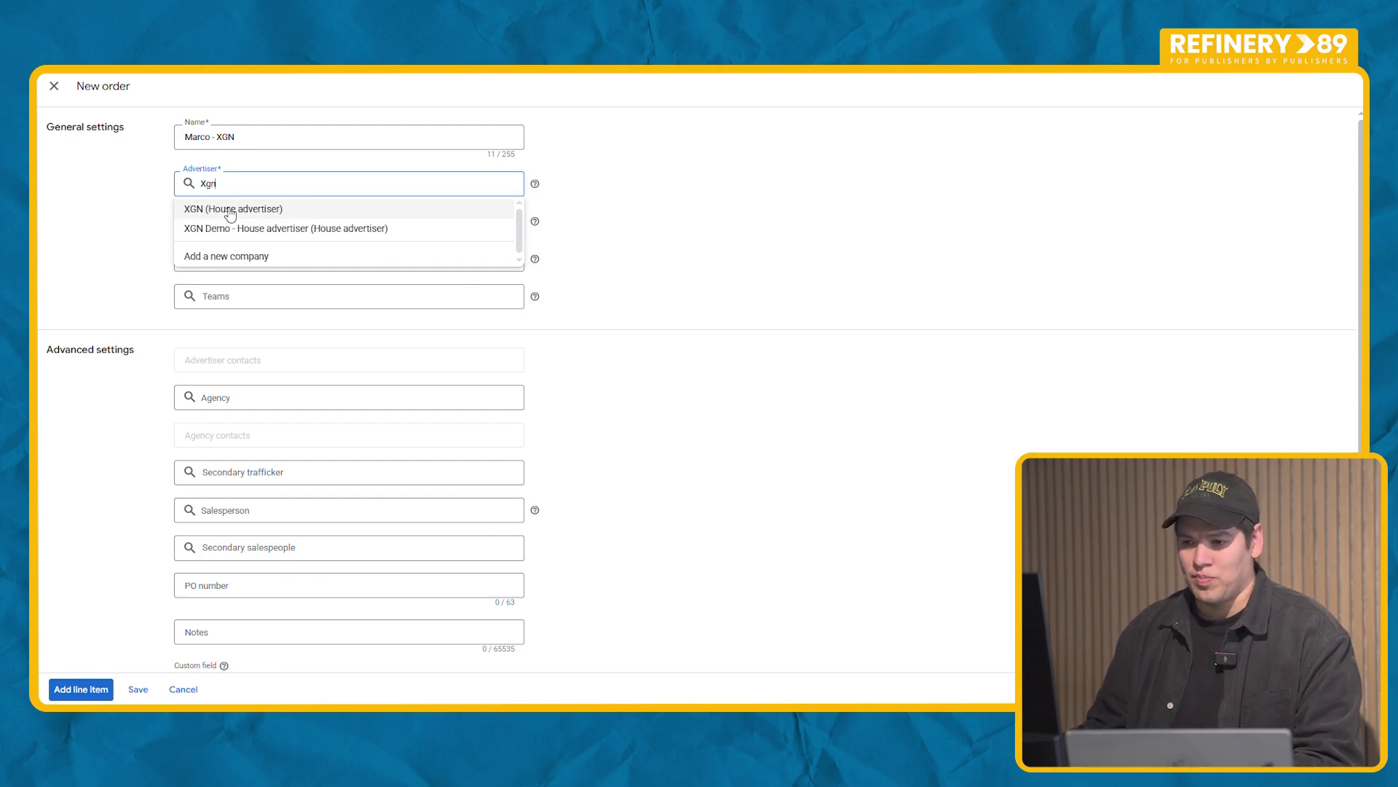
pyautogui.click(276, 210)
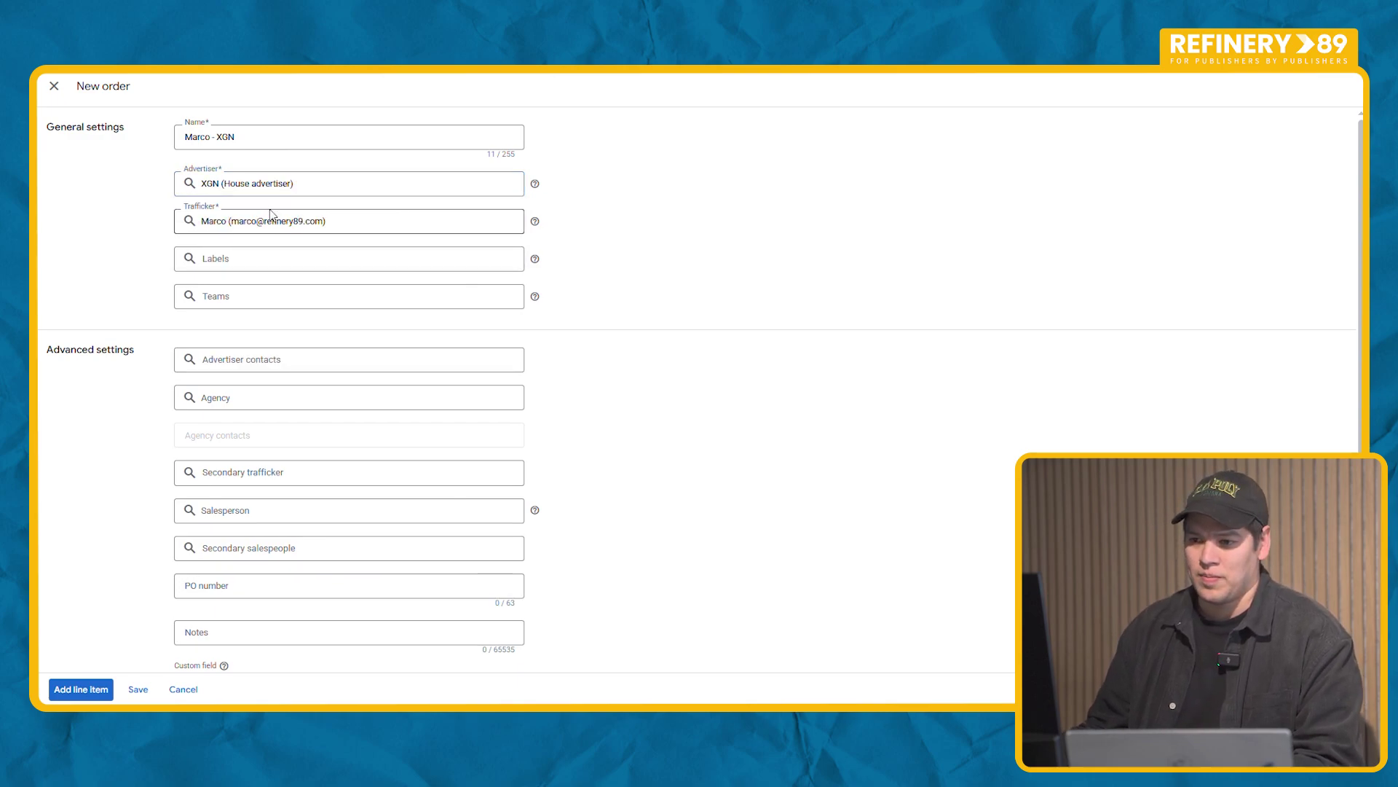
# - Replace the prefilled trafficker with House Trafficker
pyautogui.click(355, 223)
pyautogui.click(355, 225)
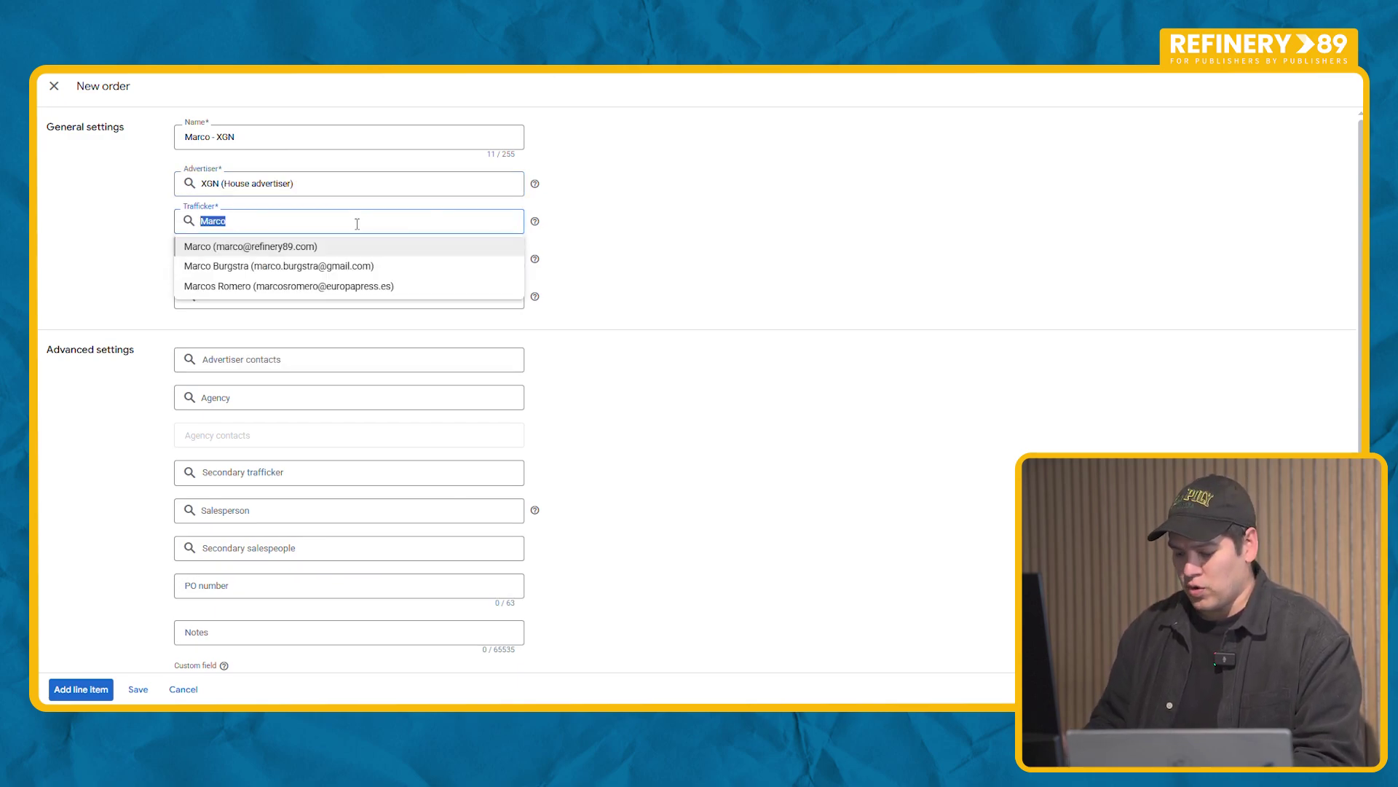
pyautogui.press('BackSpace')
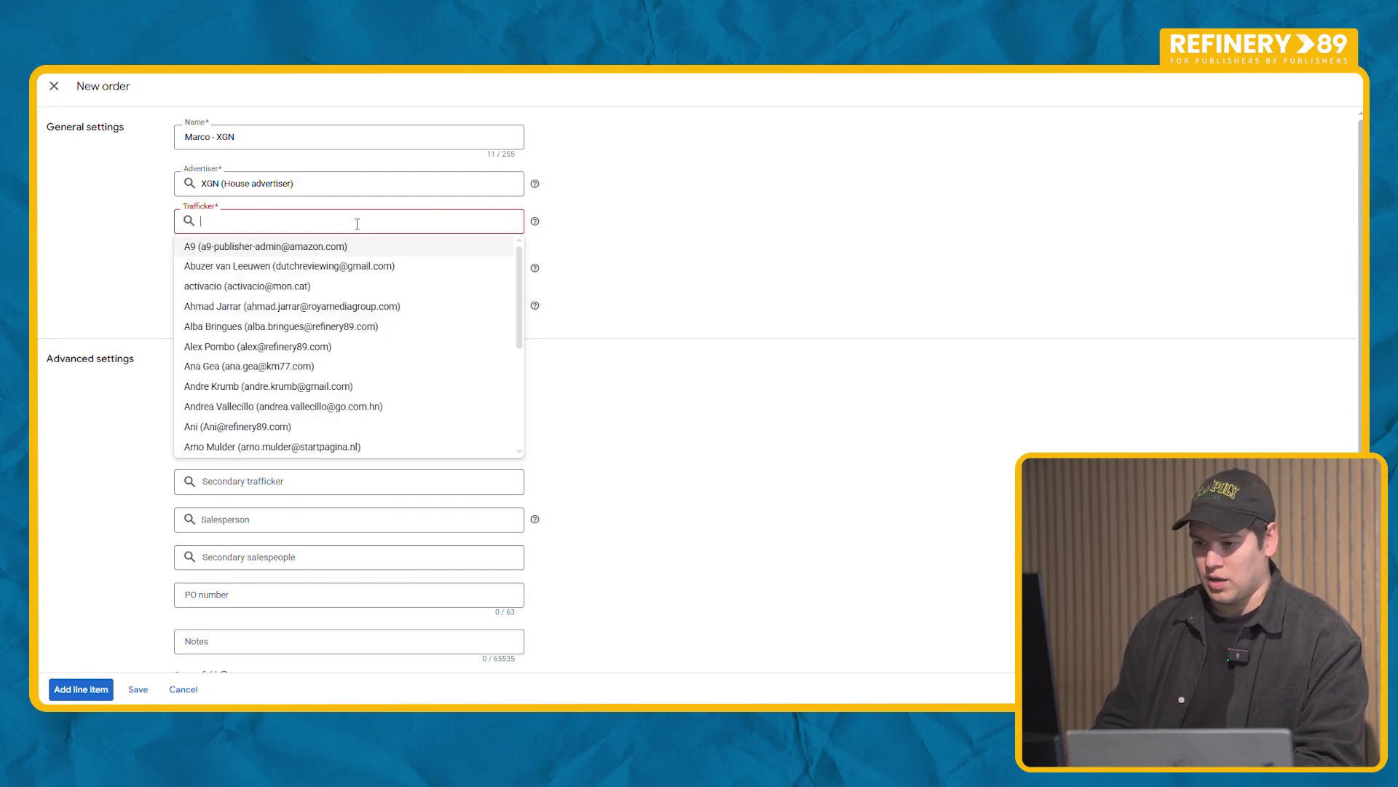
pyautogui.write('house')
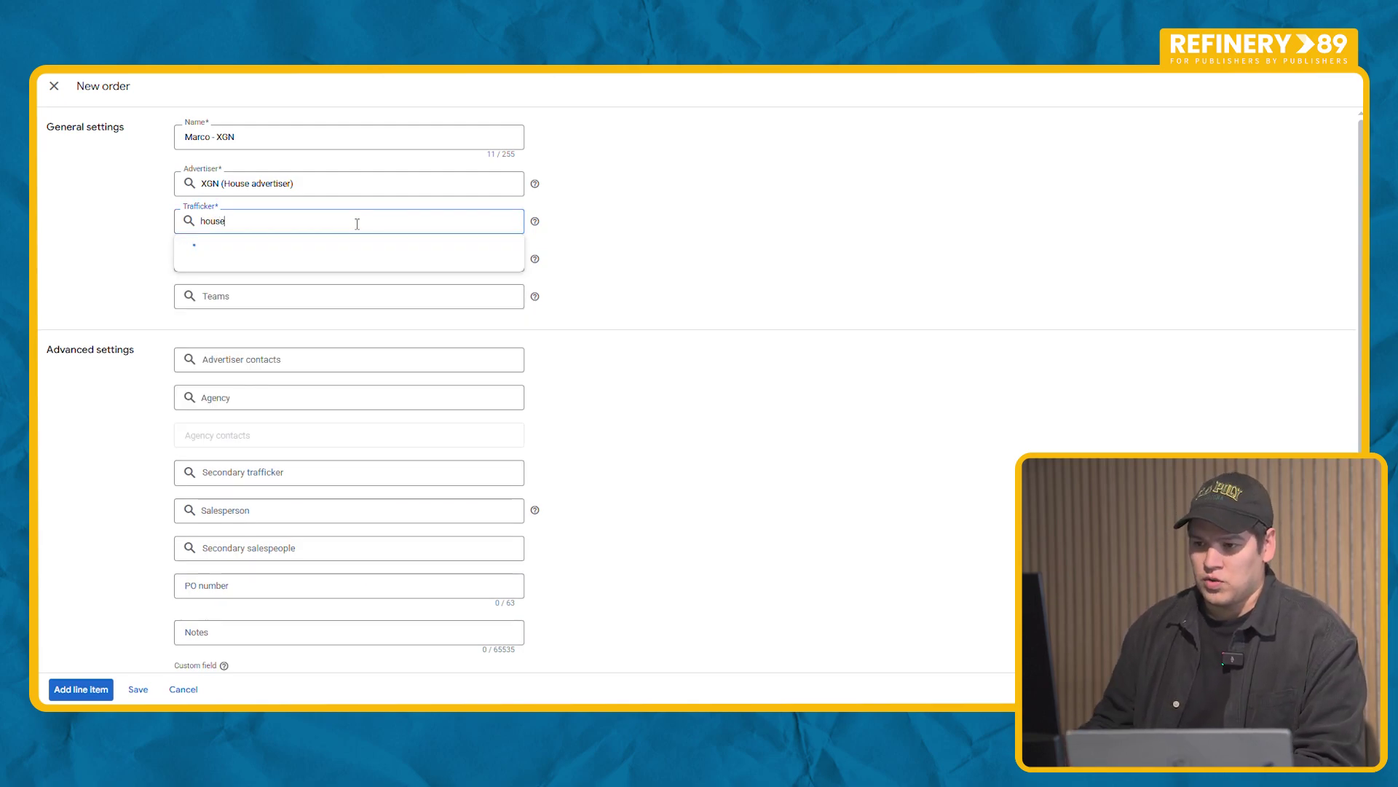
pyautogui.click(293, 247)
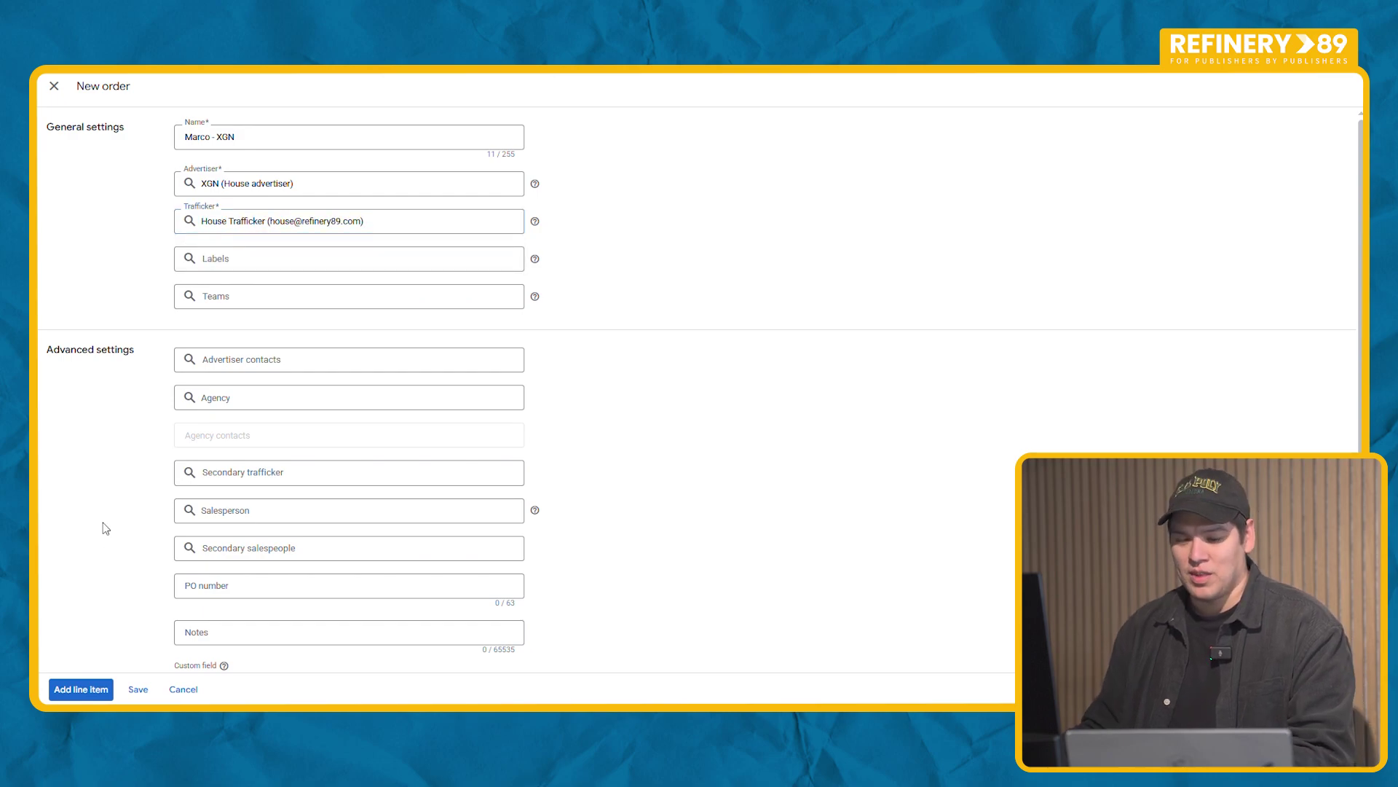
# - Add a standard display line item 'Marco´s March Campaign' with type House (16)
pyautogui.click(81, 689)
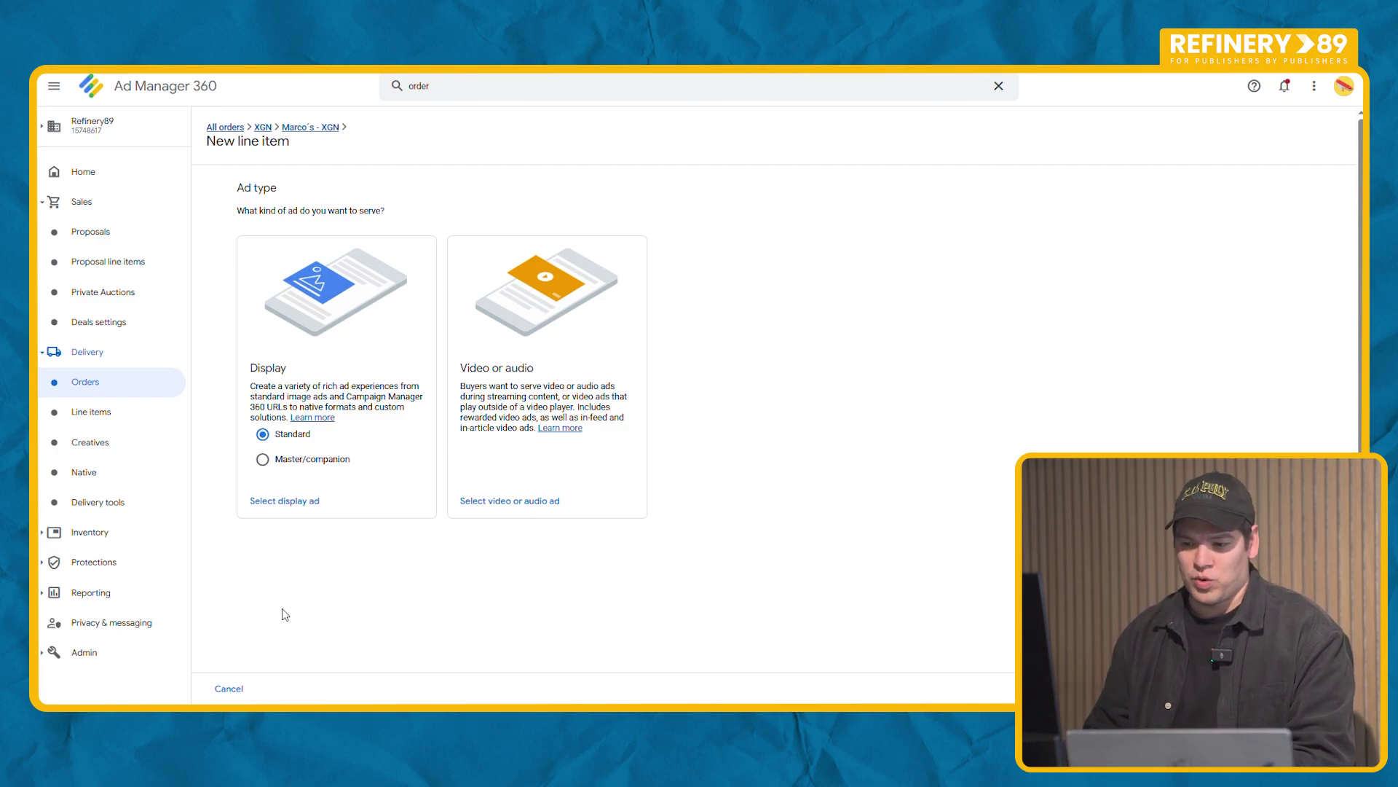
pyautogui.click(313, 502)
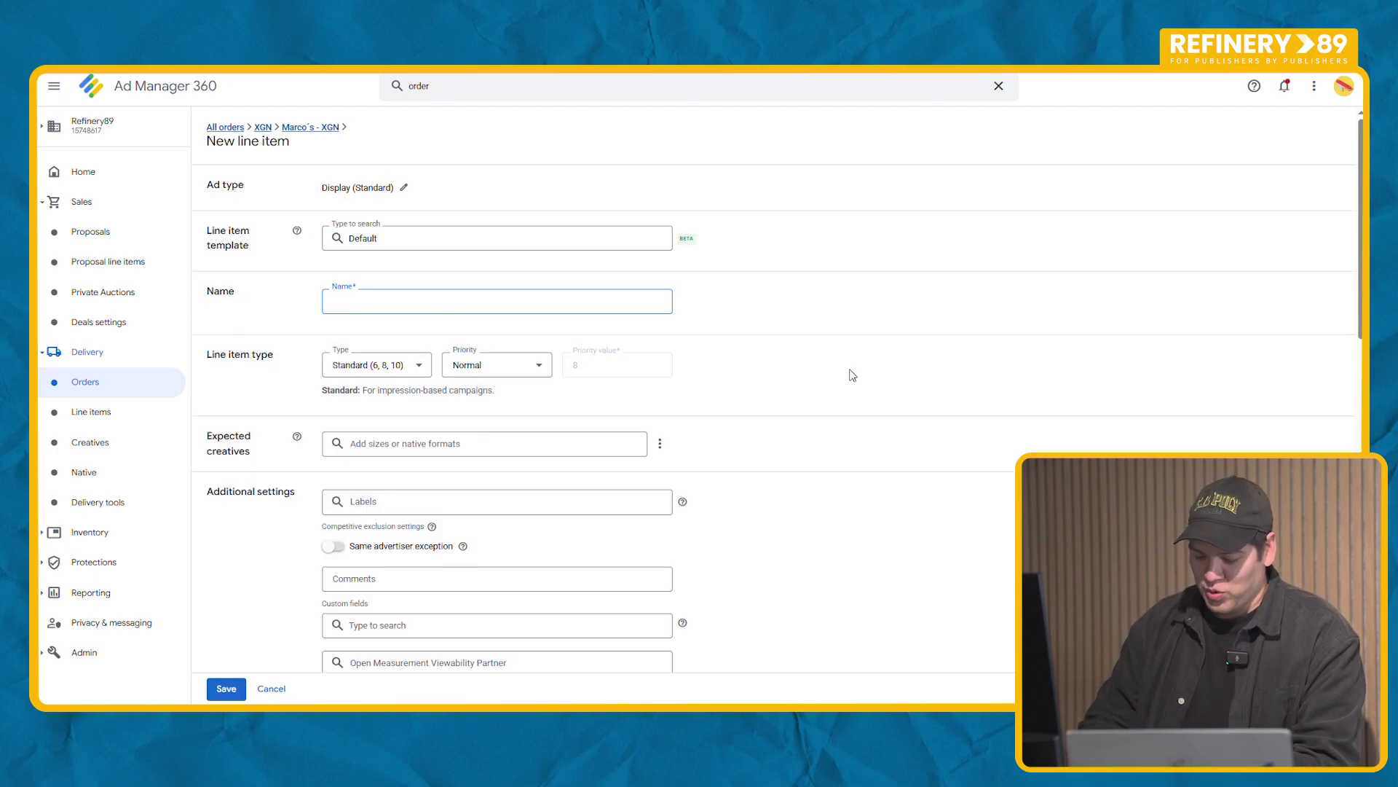
pyautogui.write('Marco')
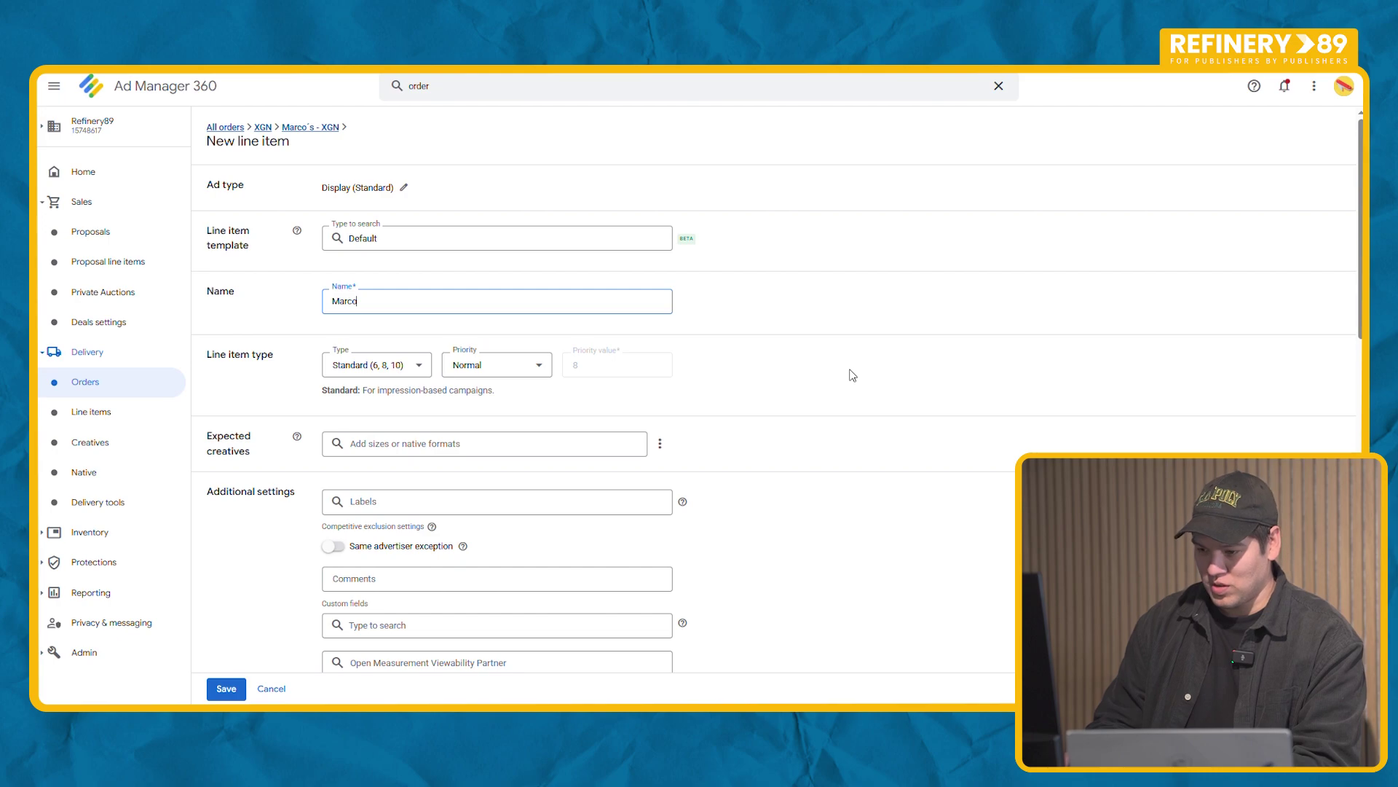
pyautogui.write('´s Marc')
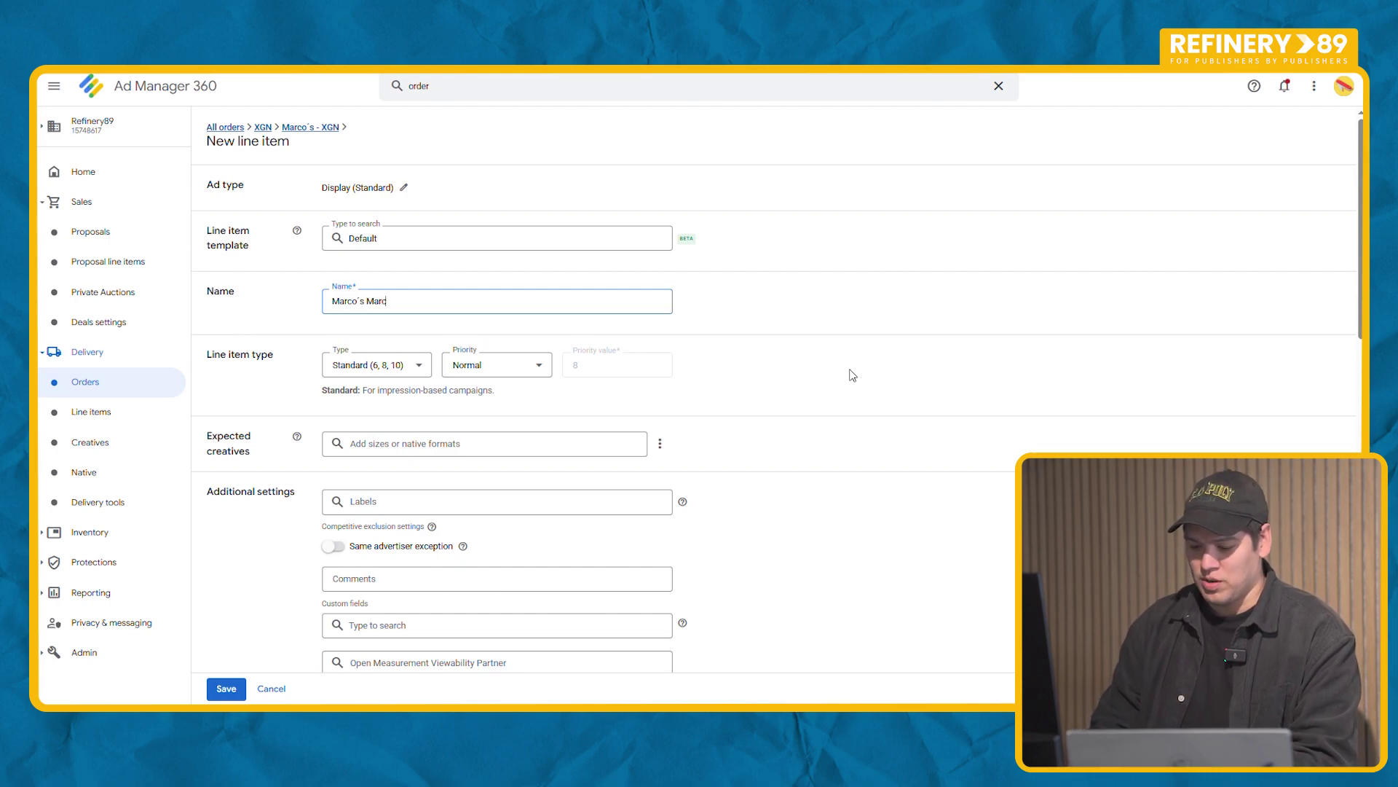
pyautogui.write('h Campaign')
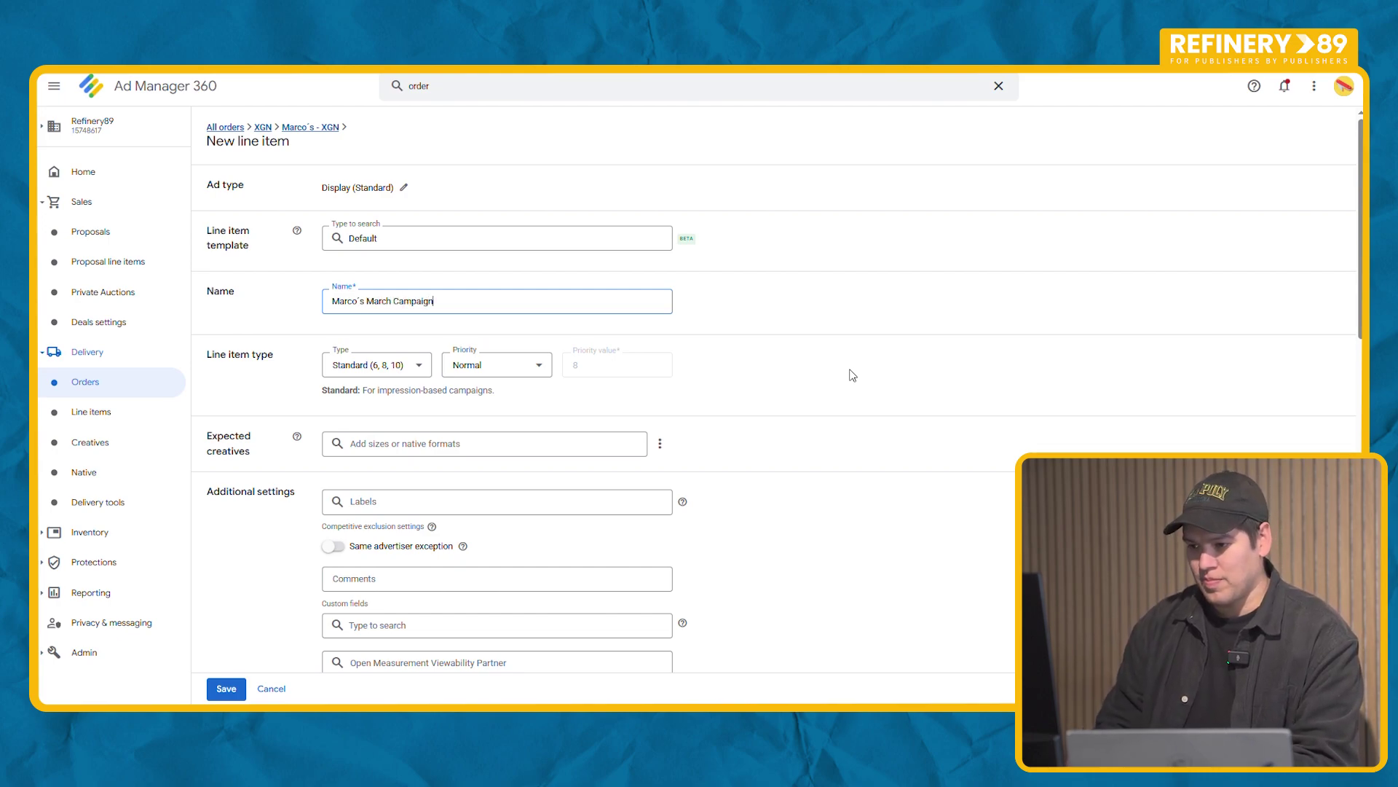
pyautogui.press('Tab')
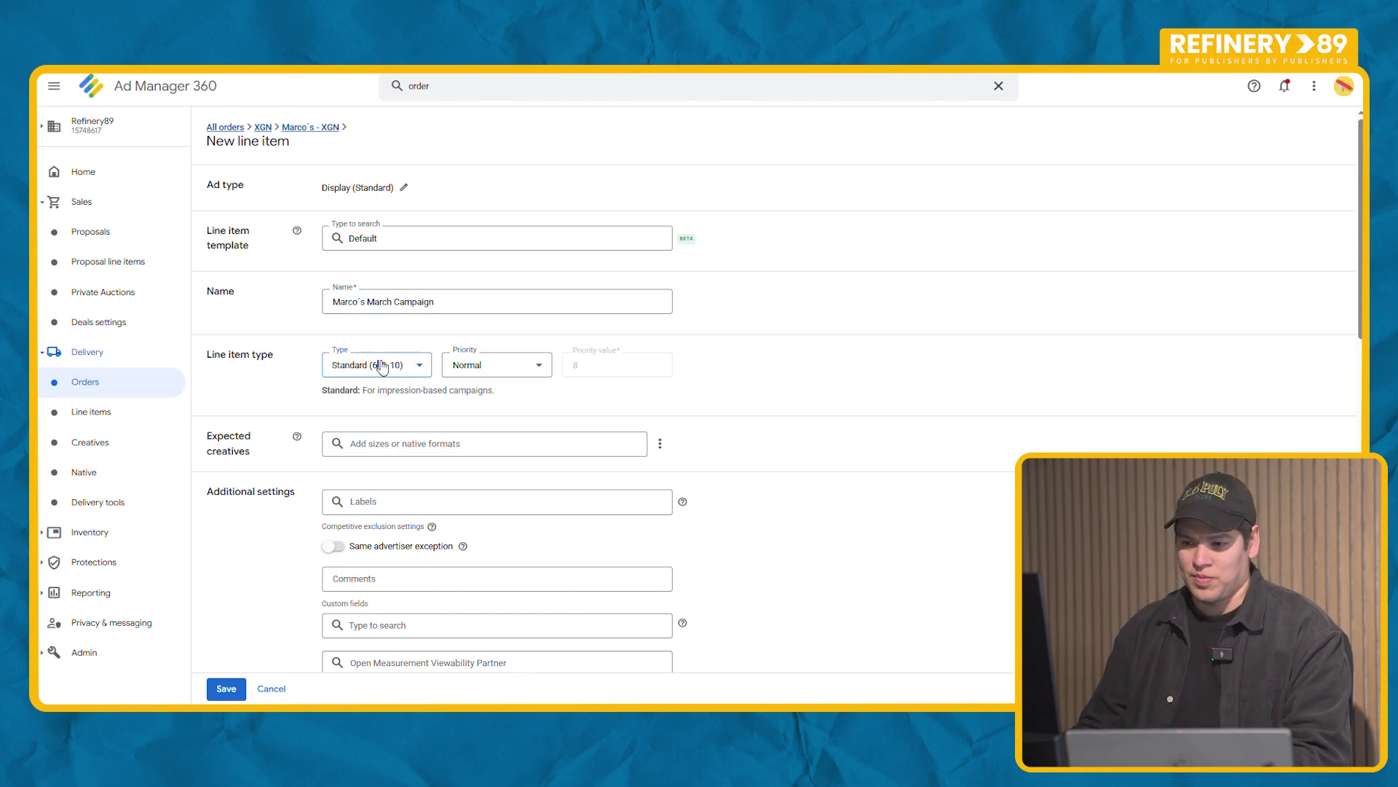
pyautogui.press('h')
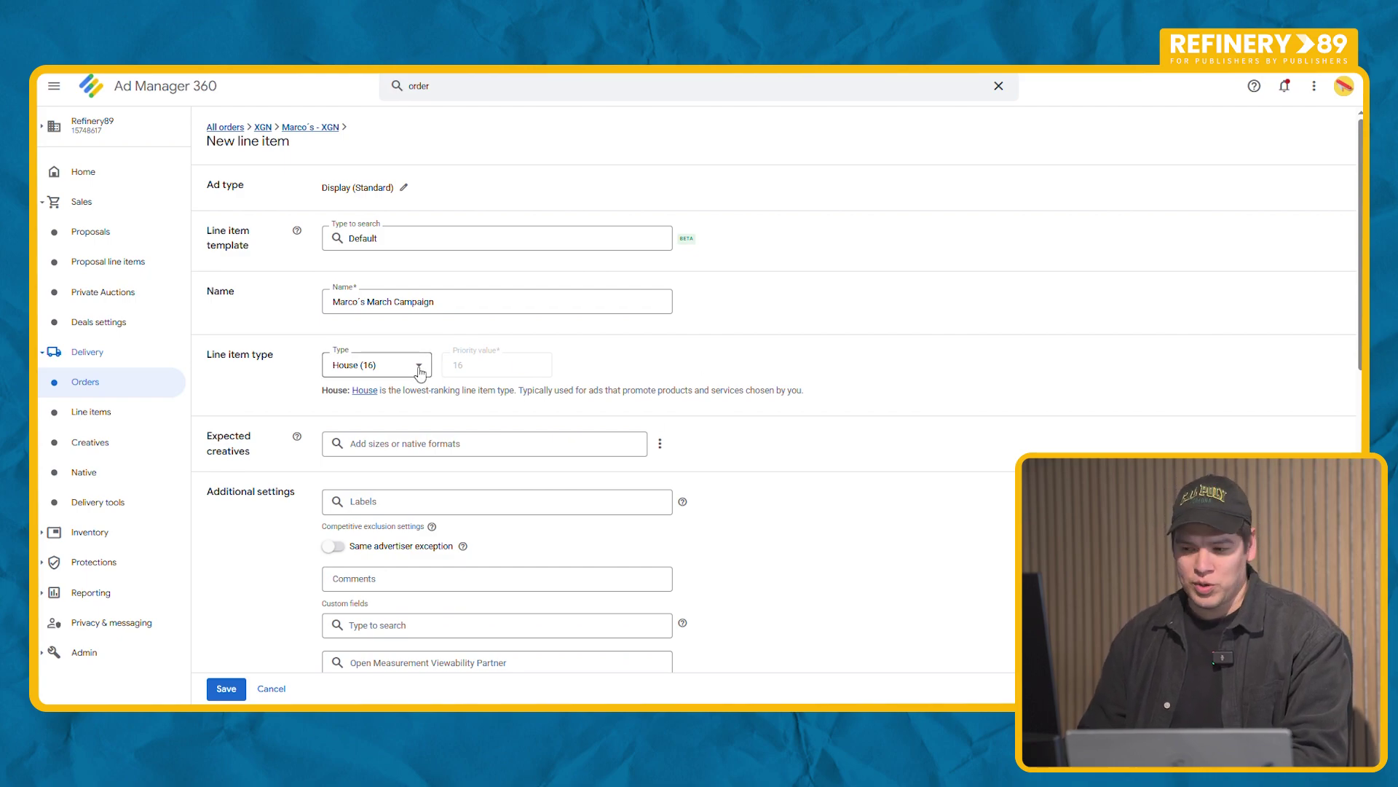
# - Add 300x600 as the line item's expected creative size
pyautogui.scroll(-2, 324, 430)
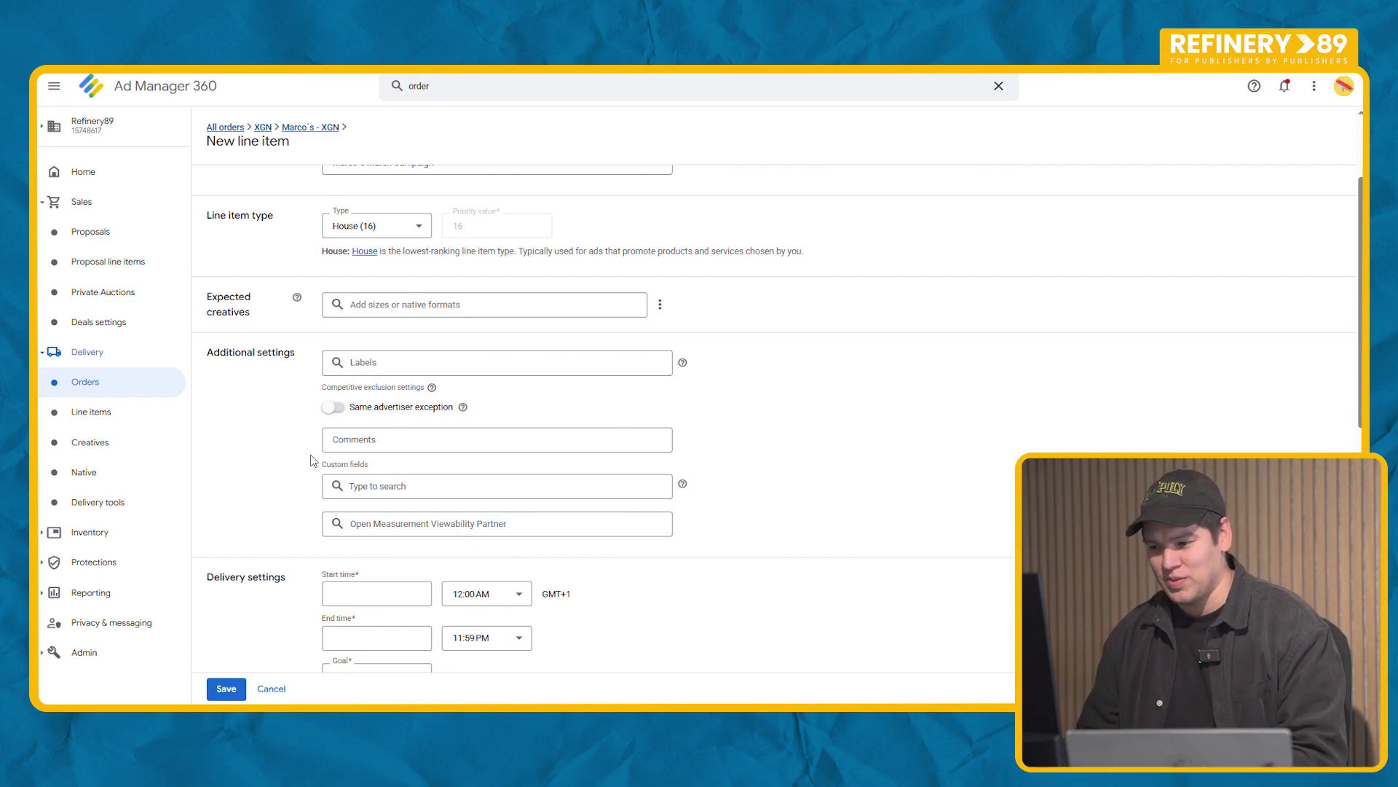
pyautogui.scroll(2, 930, 400)
pyautogui.scroll(-4, 1006, 322)
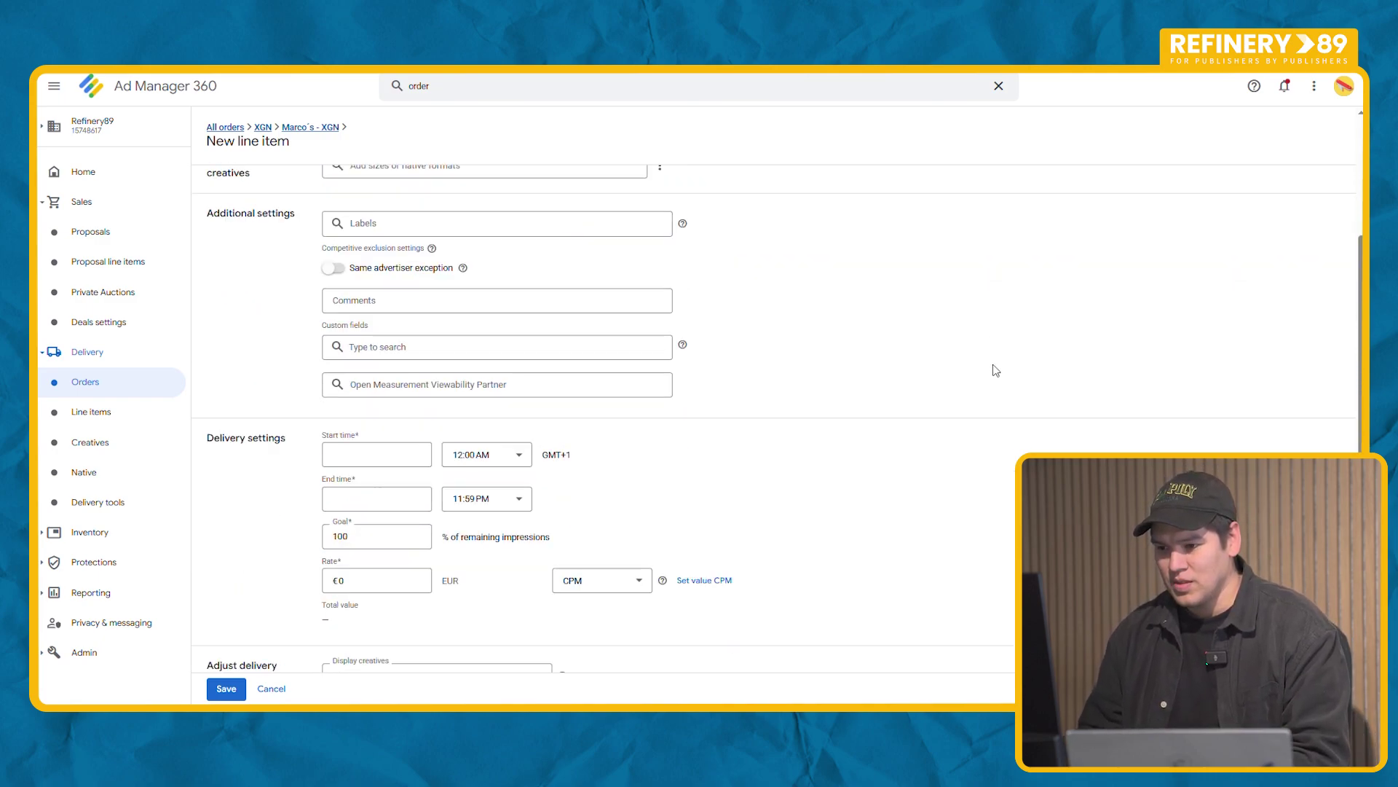
pyautogui.scroll(4, 993, 369)
pyautogui.scroll(-2, 823, 388)
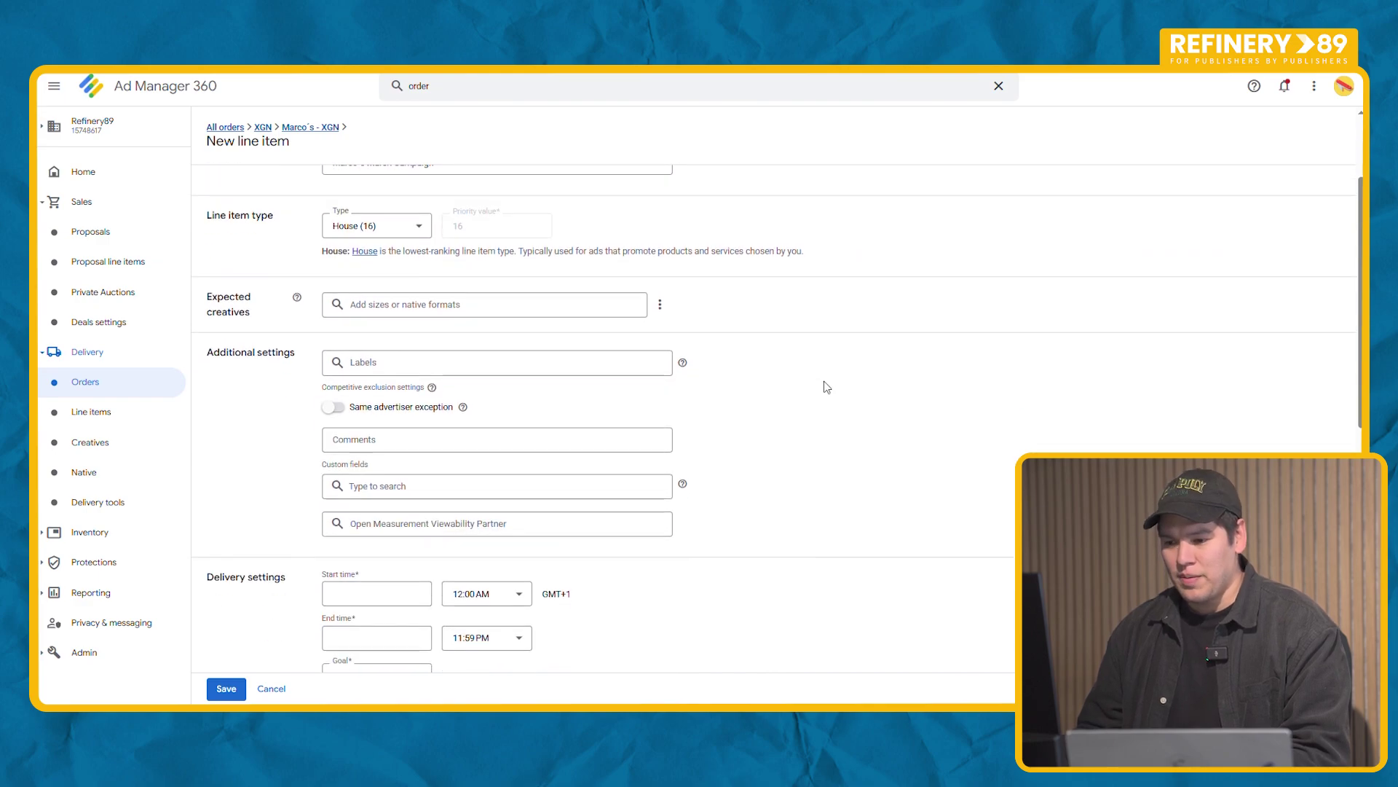
pyautogui.click(375, 309)
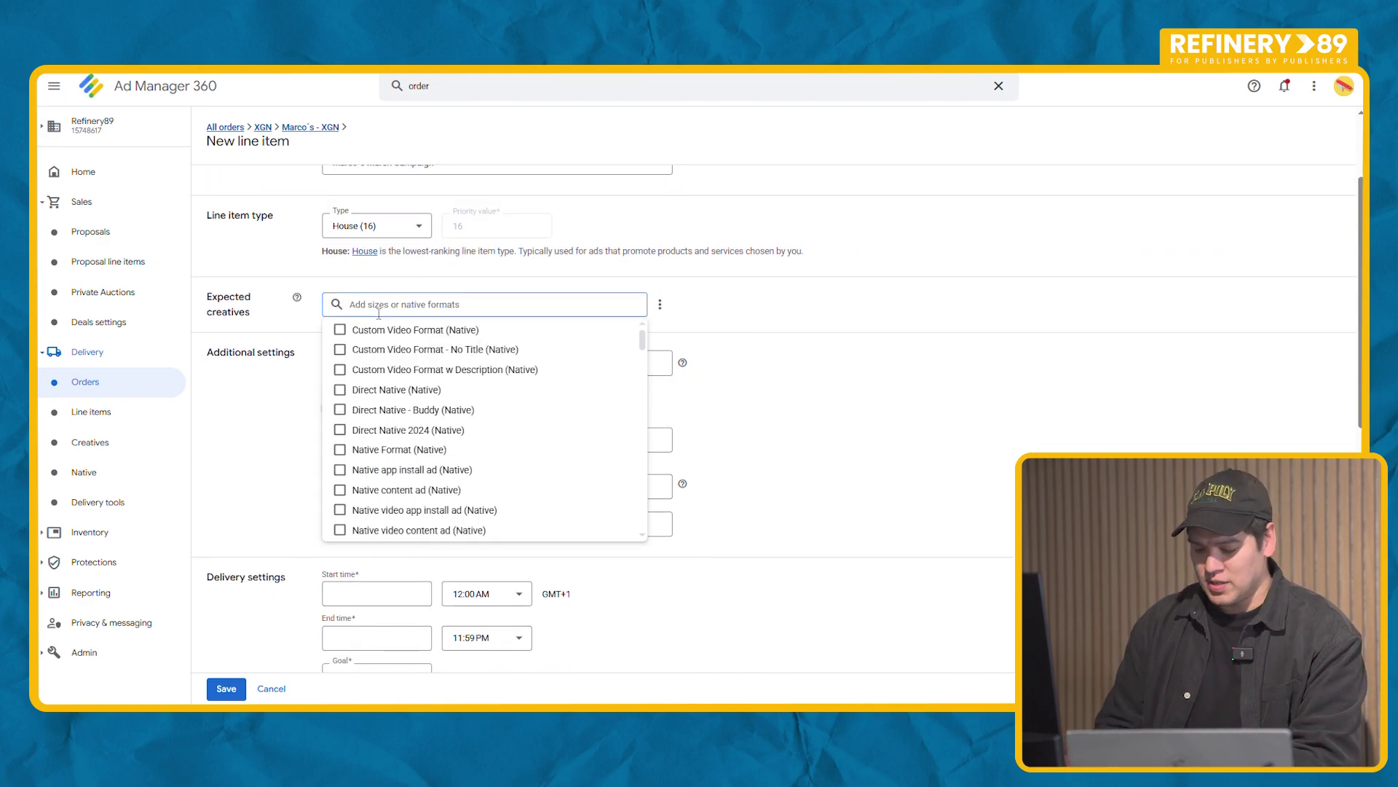
pyautogui.write('300x')
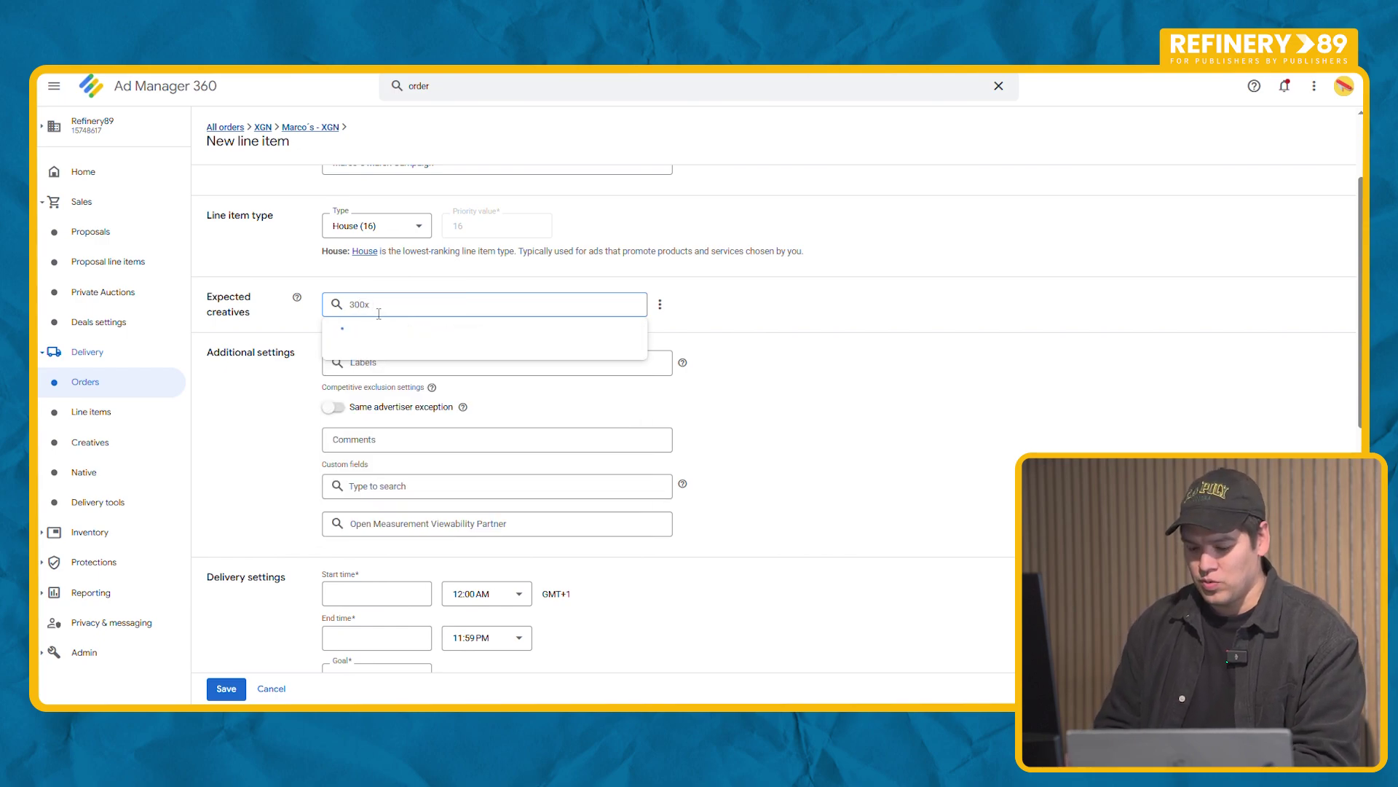
pyautogui.write('600')
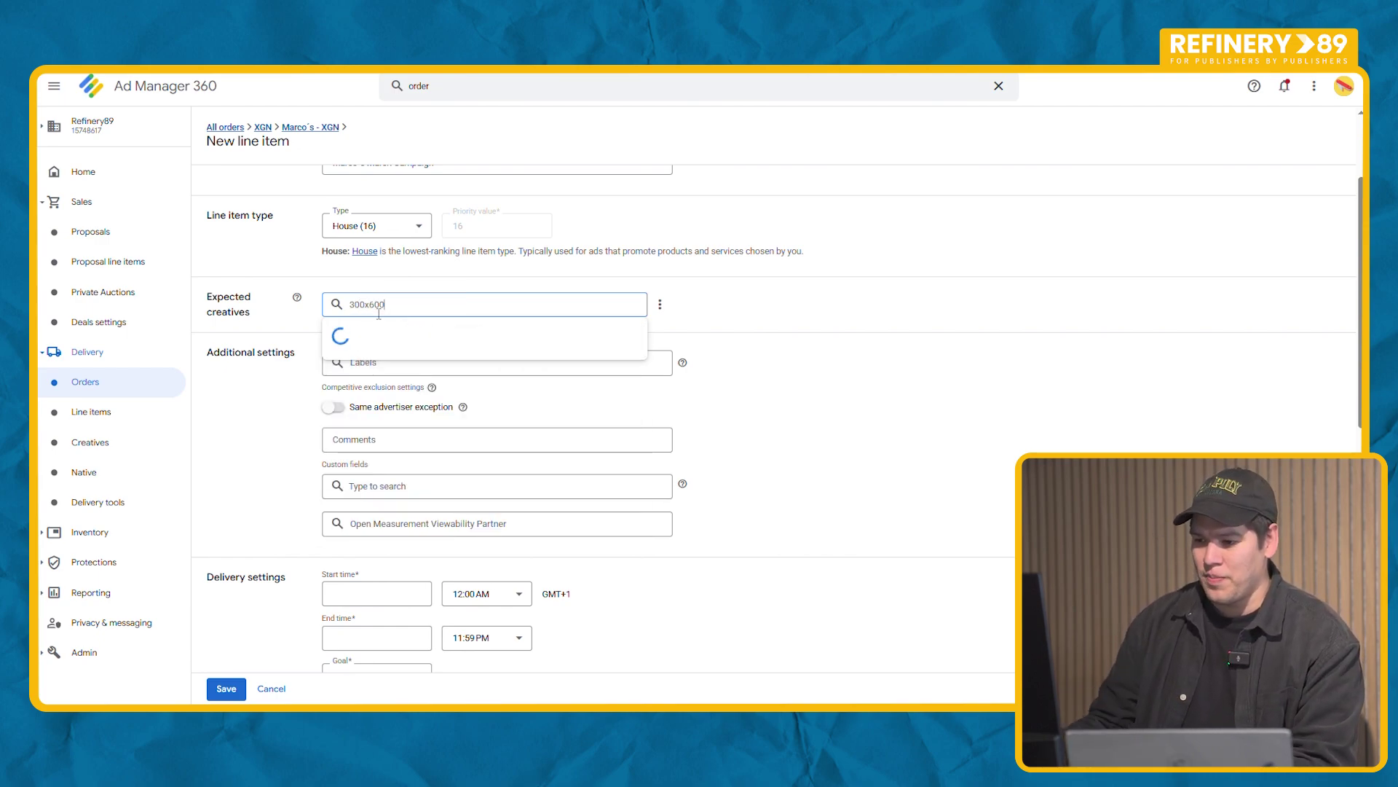
pyautogui.click(353, 336)
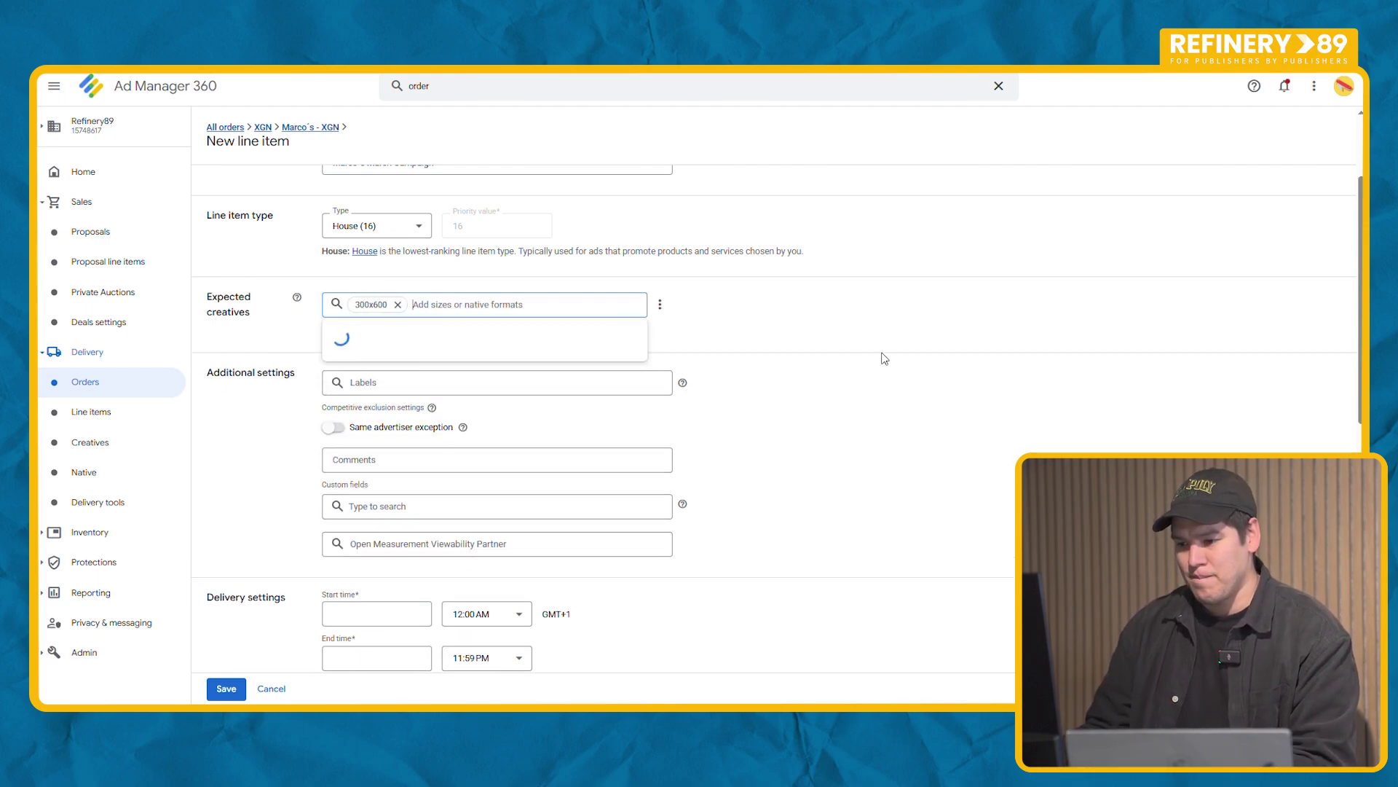
pyautogui.click(868, 413)
pyautogui.scroll(-5, 869, 412)
pyautogui.scroll(3, 250, 321)
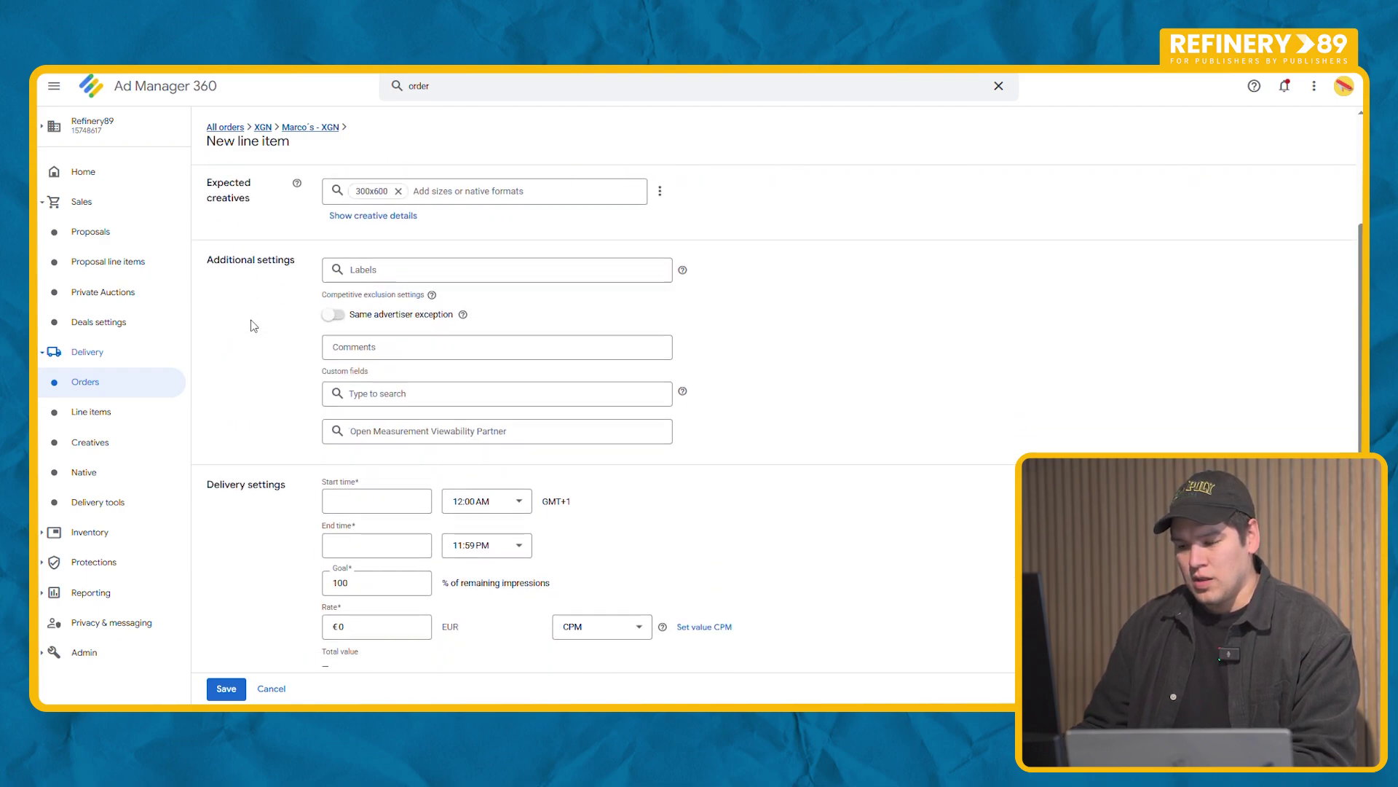
pyautogui.scroll(-1, 254, 326)
# - Set delivery to start immediately and review the 100% impression goal
pyautogui.click(355, 484)
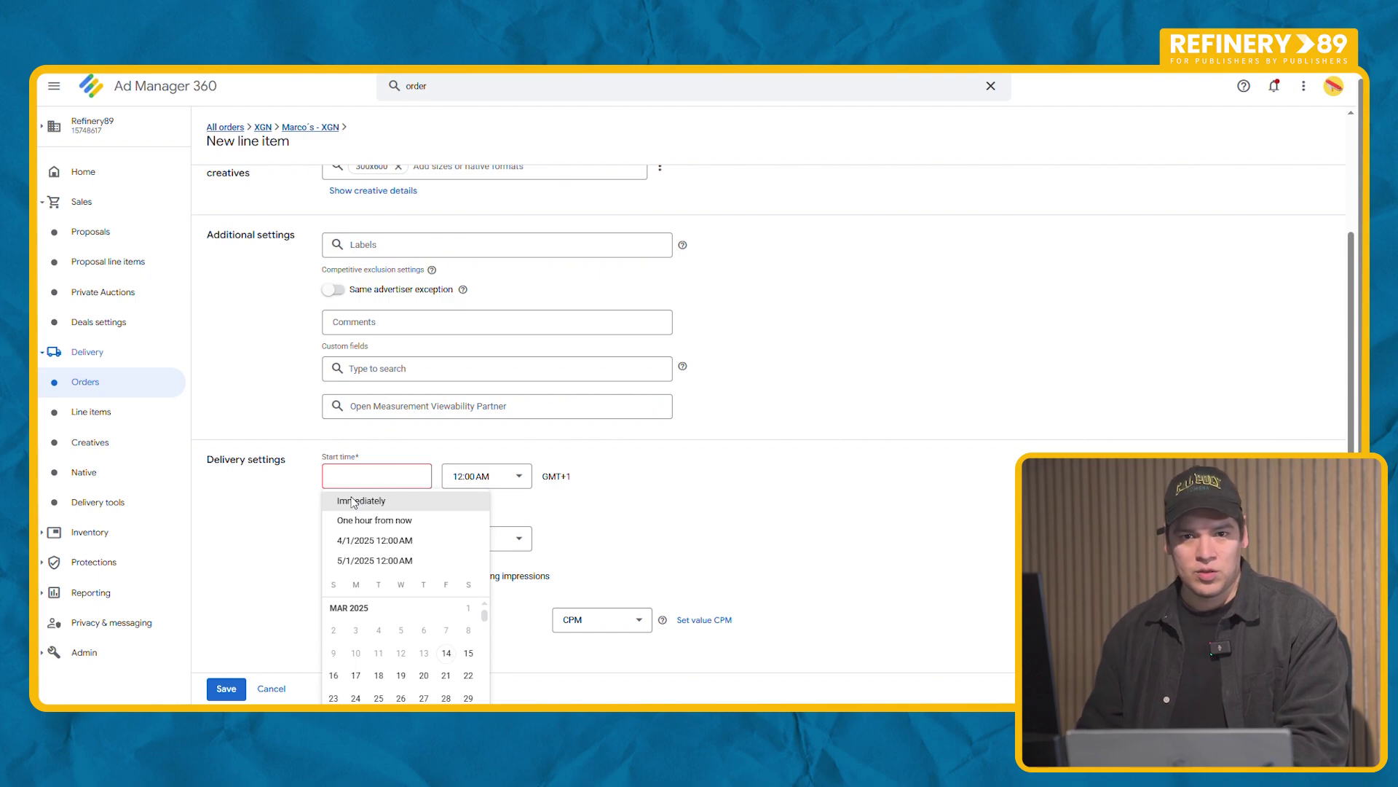
pyautogui.click(355, 502)
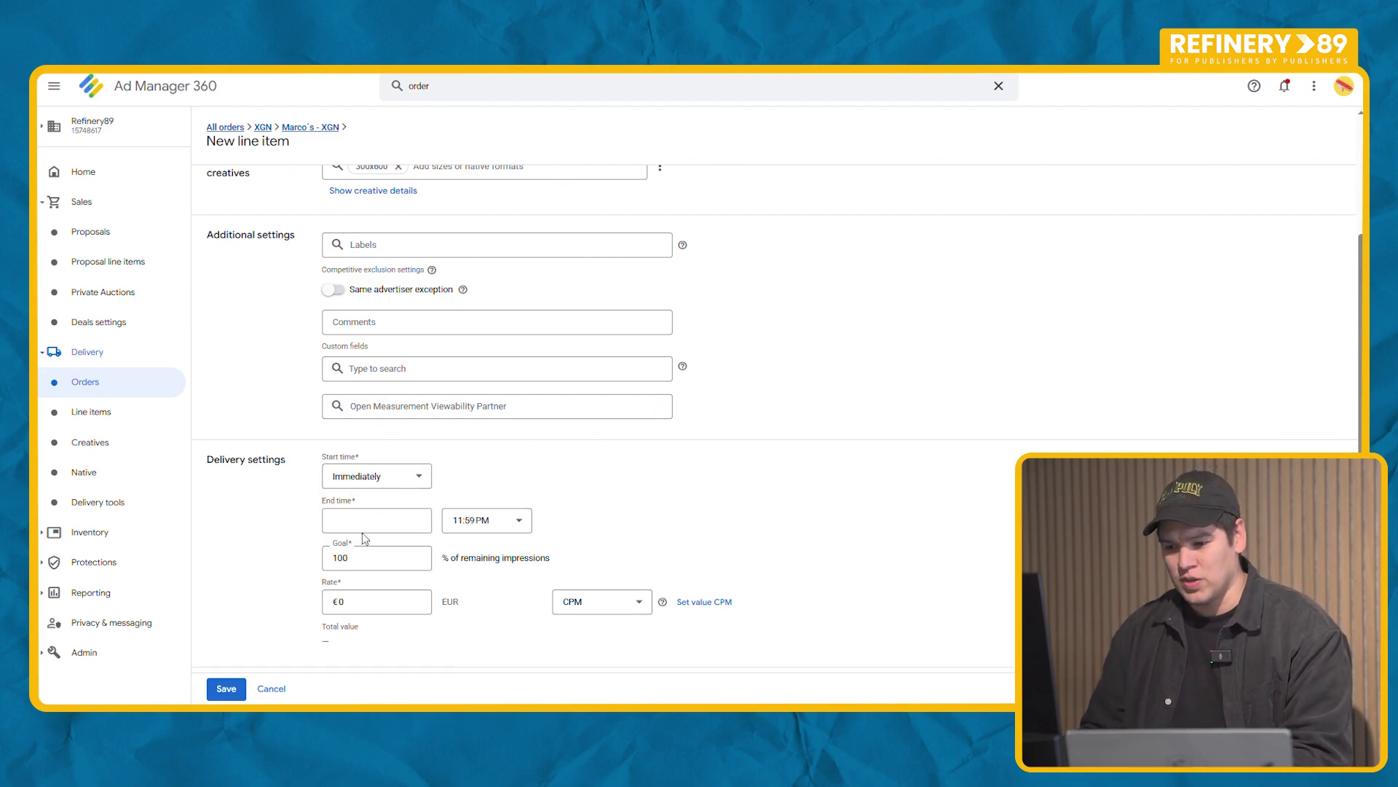
pyautogui.click(400, 521)
pyautogui.scroll(-2, 251, 520)
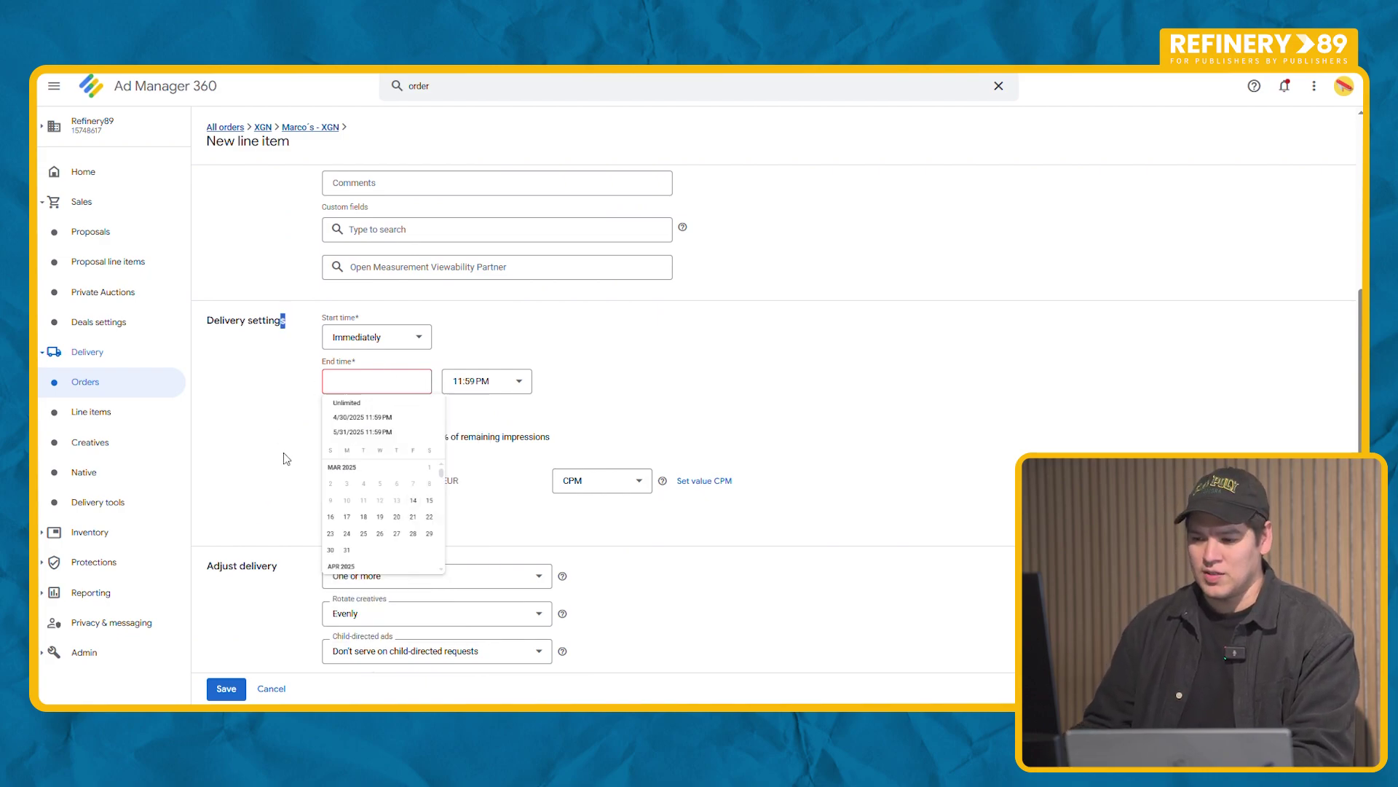
pyautogui.moveTo(287, 321); pyautogui.dragTo(281, 321)
pyautogui.click(387, 382)
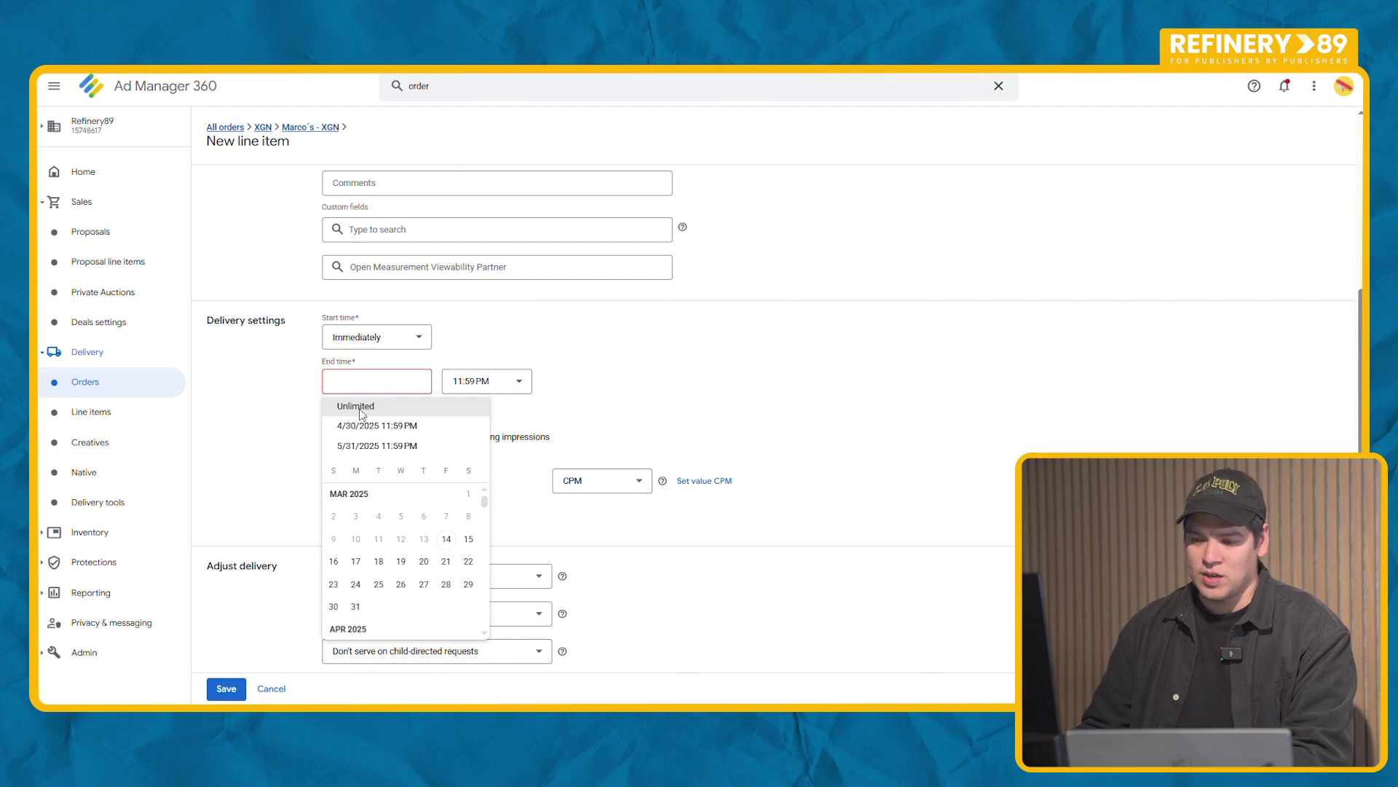
pyautogui.click(402, 408)
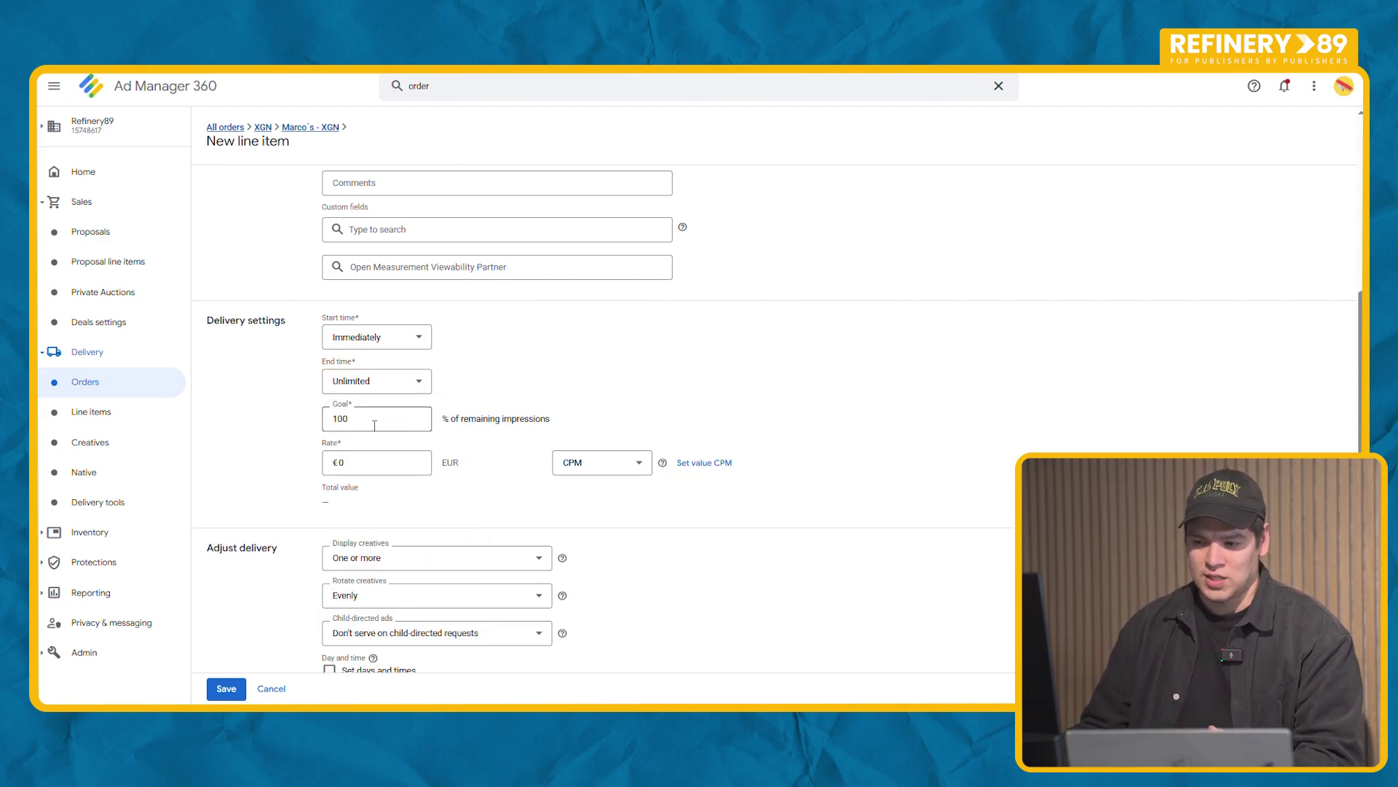
pyautogui.click(333, 421)
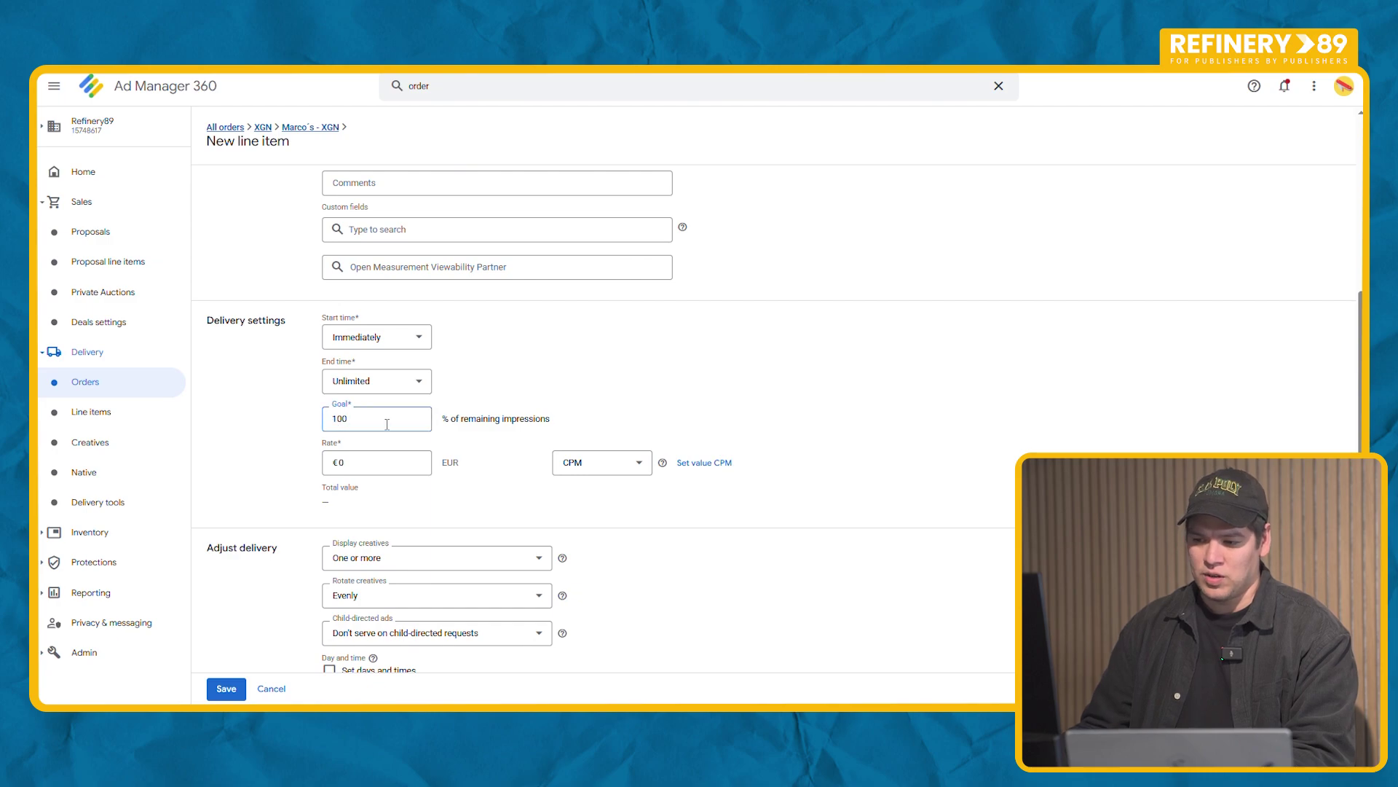
pyautogui.moveTo(551, 421); pyautogui.dragTo(451, 422)
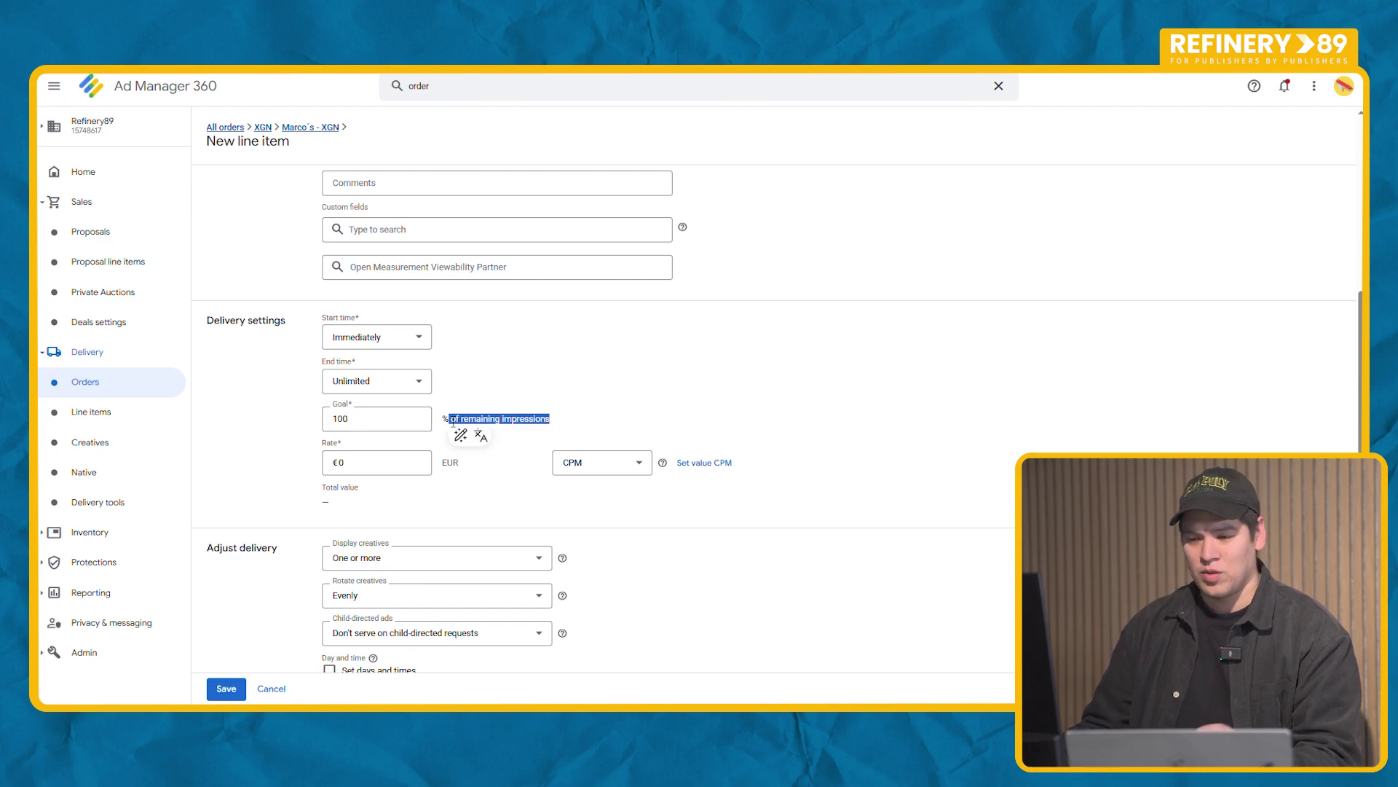
# - Set the end date to March 31, 2025 at 11:59 PM and keep the rate at €0 CPM
pyautogui.click(681, 374)
pyautogui.click(397, 380)
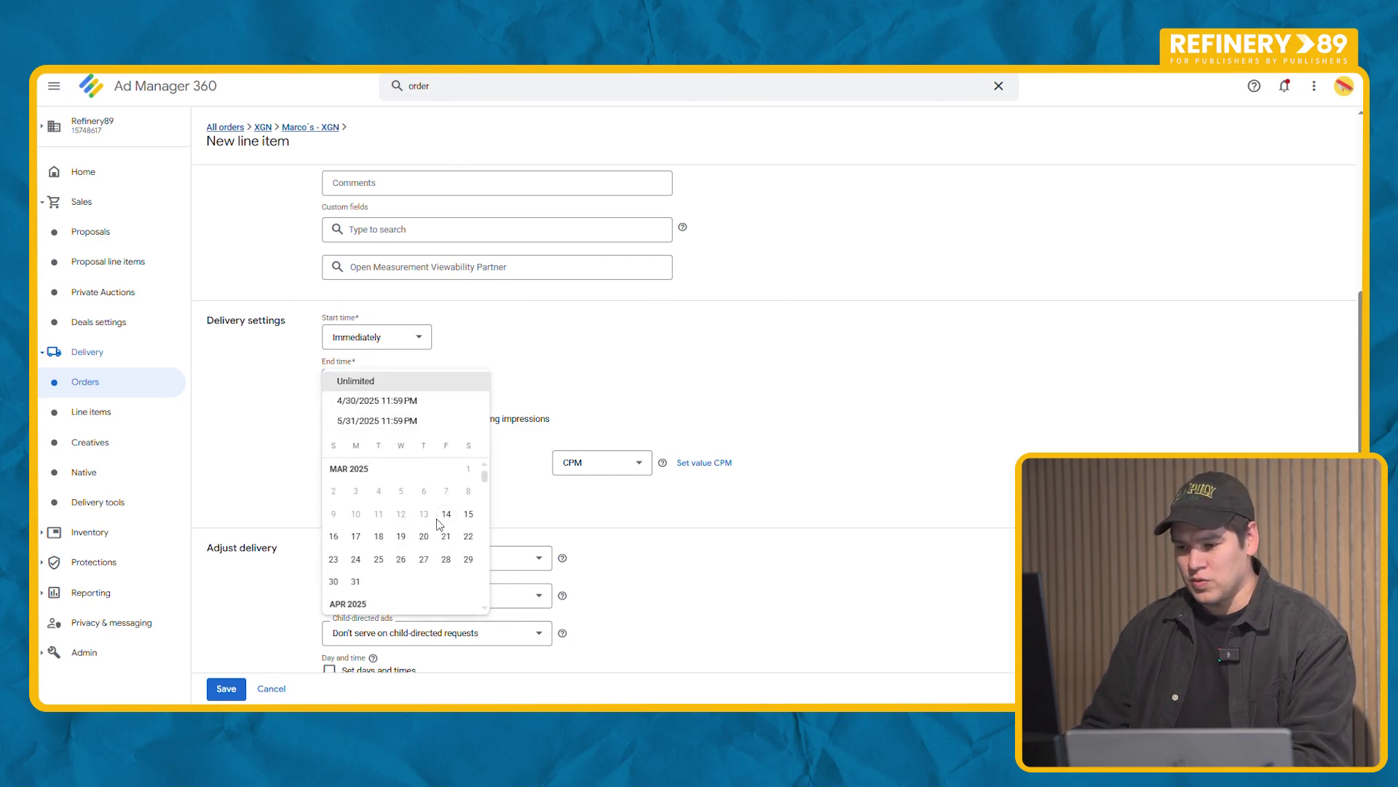
pyautogui.click(365, 584)
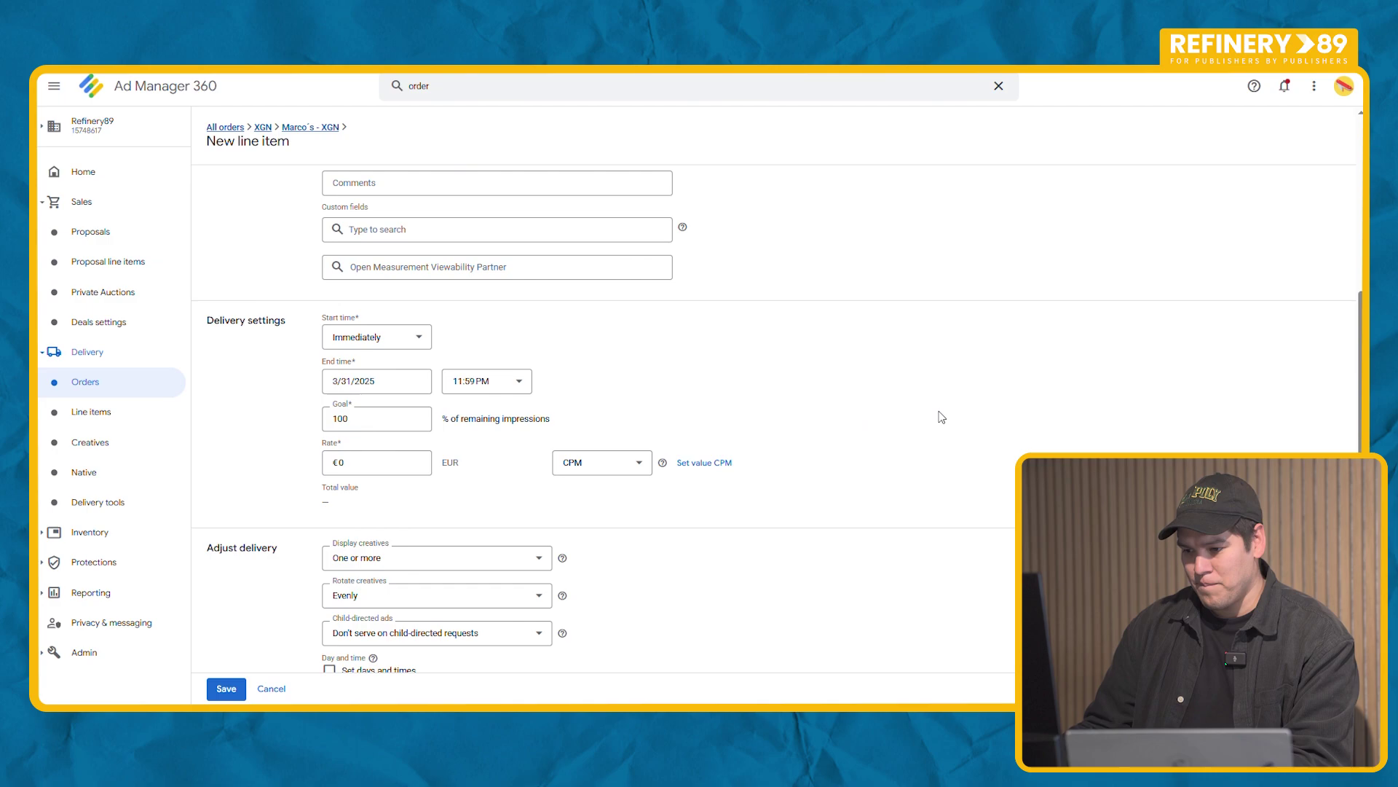
pyautogui.scroll(-1, 348, 413)
pyautogui.doubleClick(338, 393)
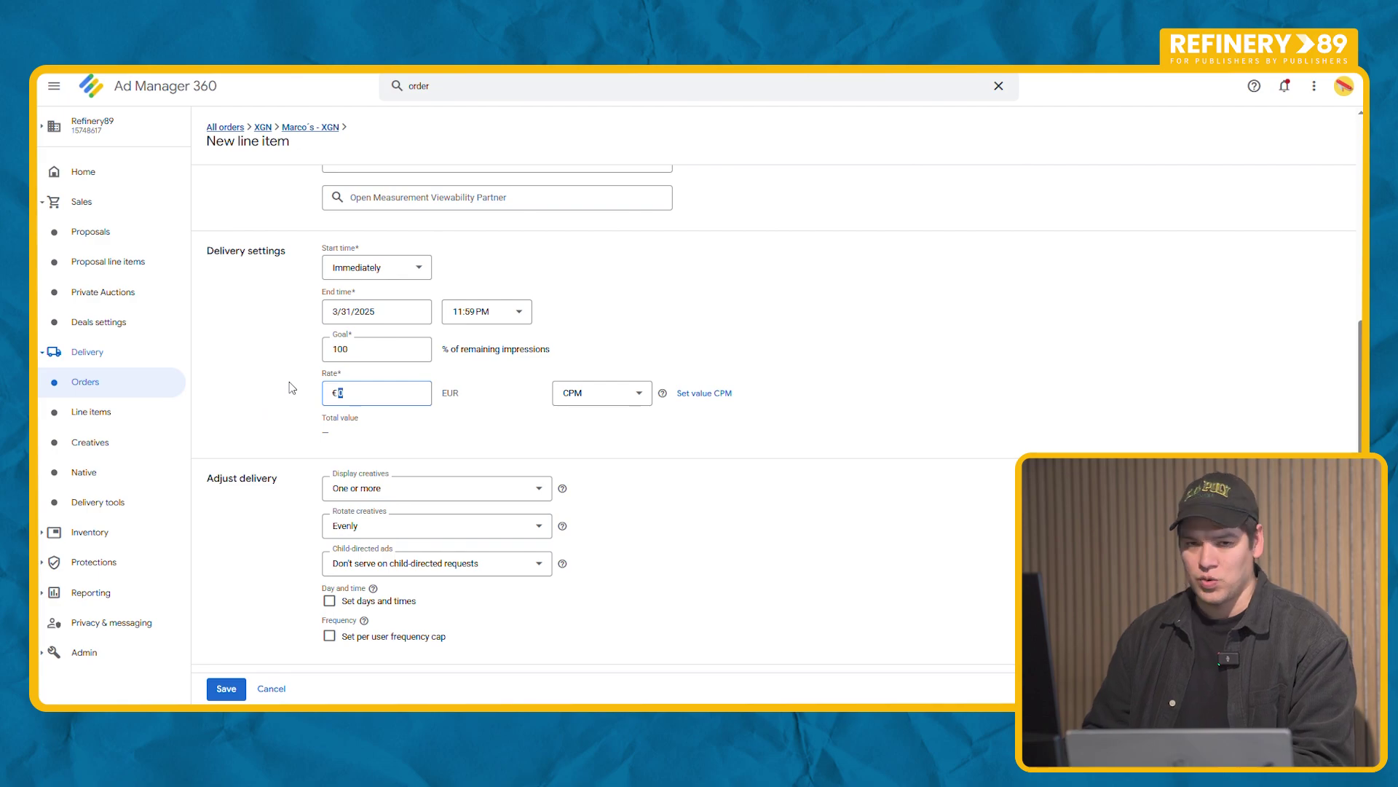
pyautogui.scroll(2, 805, 390)
pyautogui.scroll(-2, 805, 390)
pyautogui.click(805, 389)
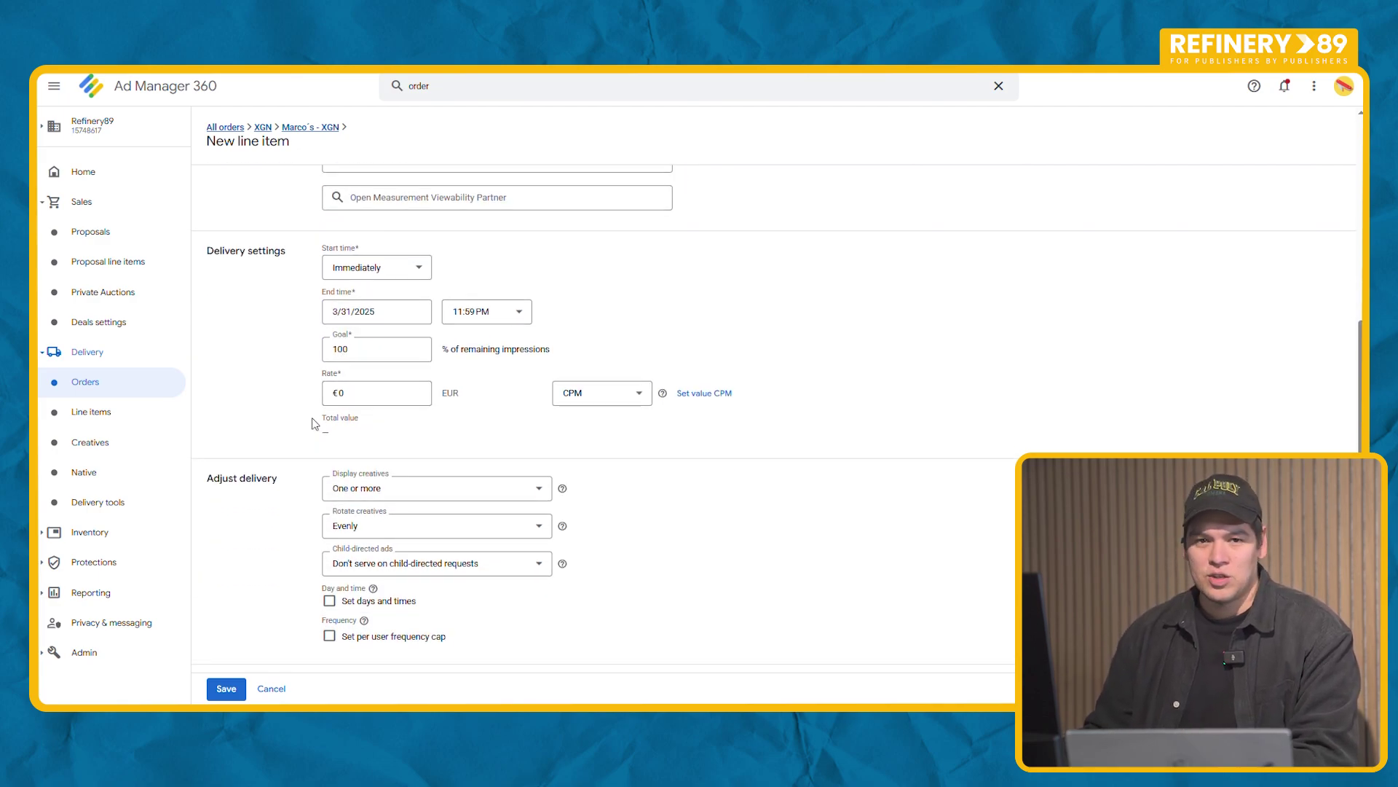
pyautogui.scroll(-1, 295, 416)
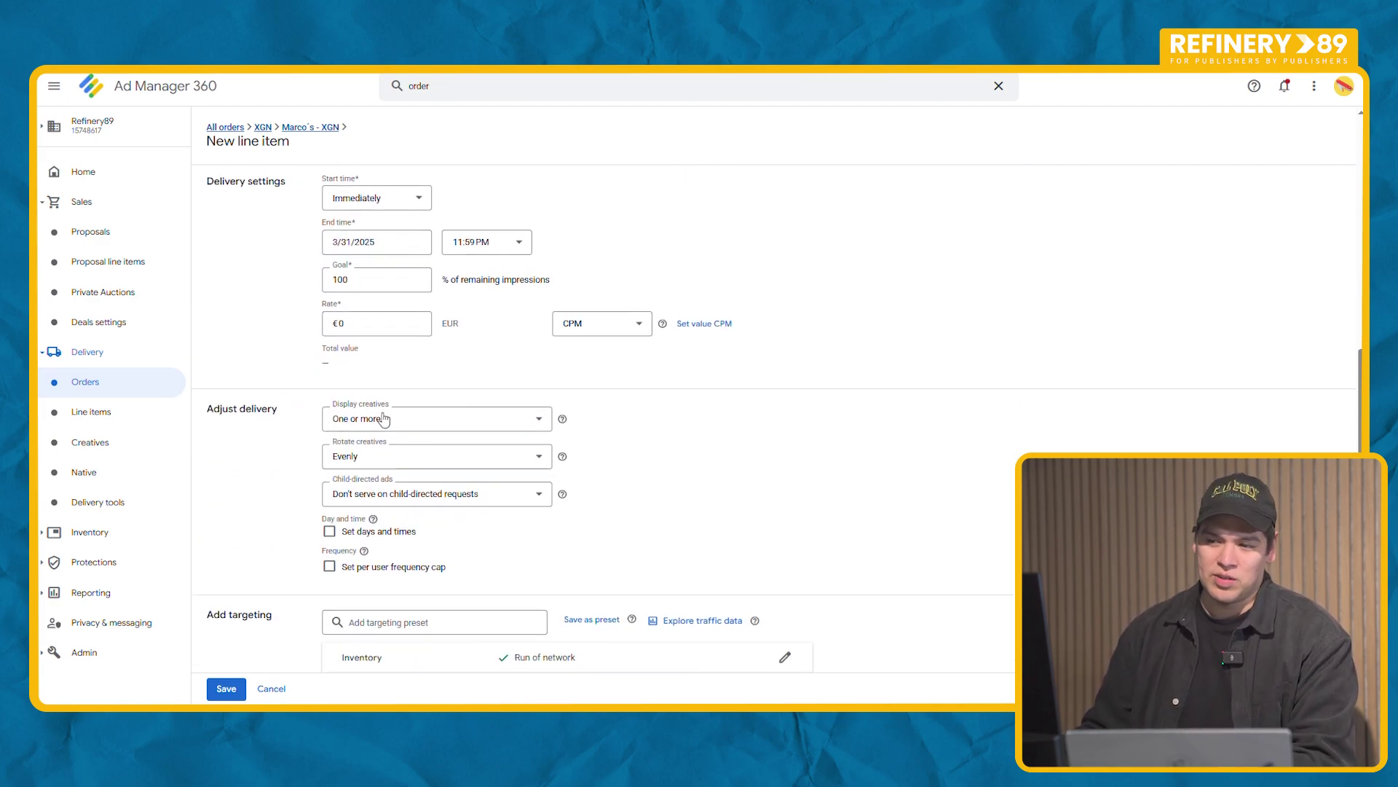
# - Leave frequency capping off and undo the automatic 300x600 size filtering in inventory targeting
pyautogui.scroll(-2, 830, 437)
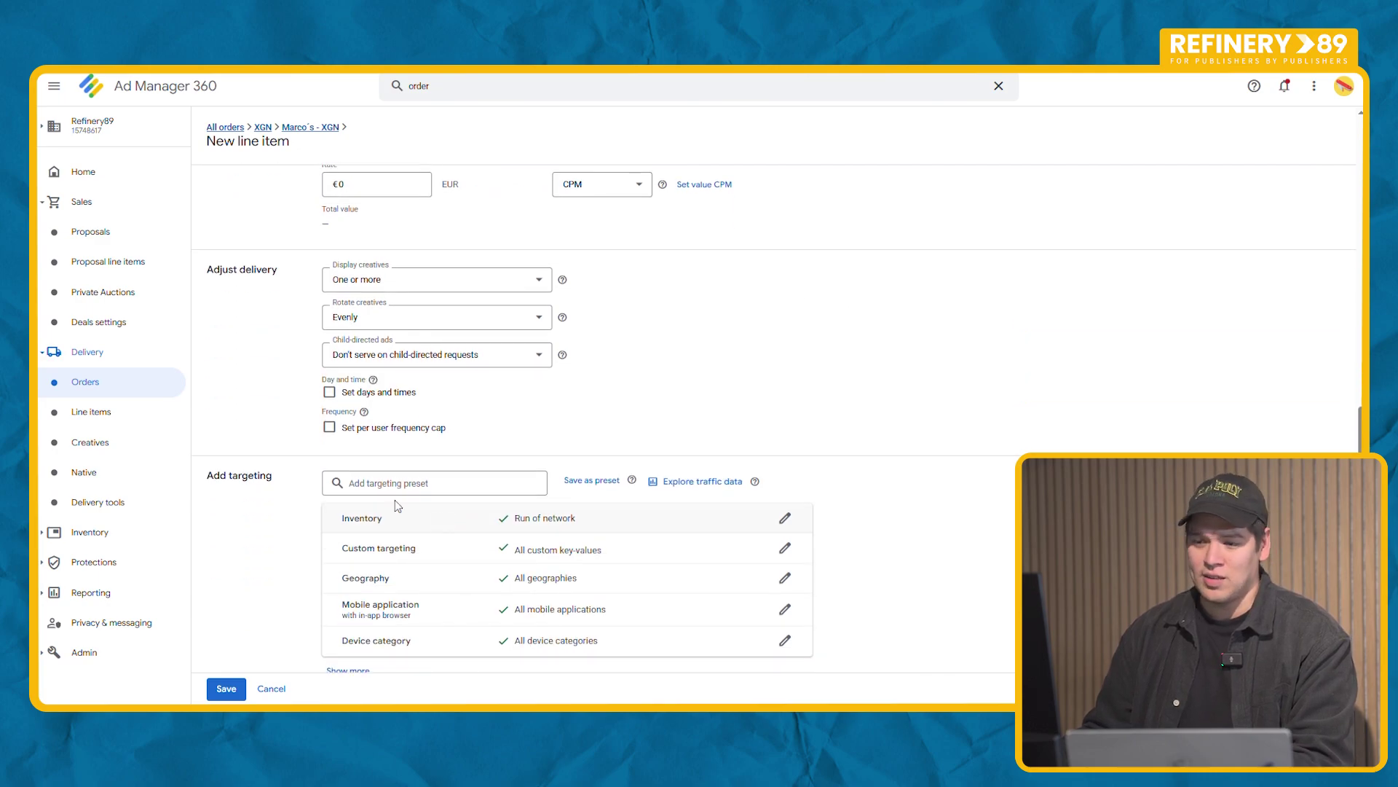
pyautogui.click(330, 427)
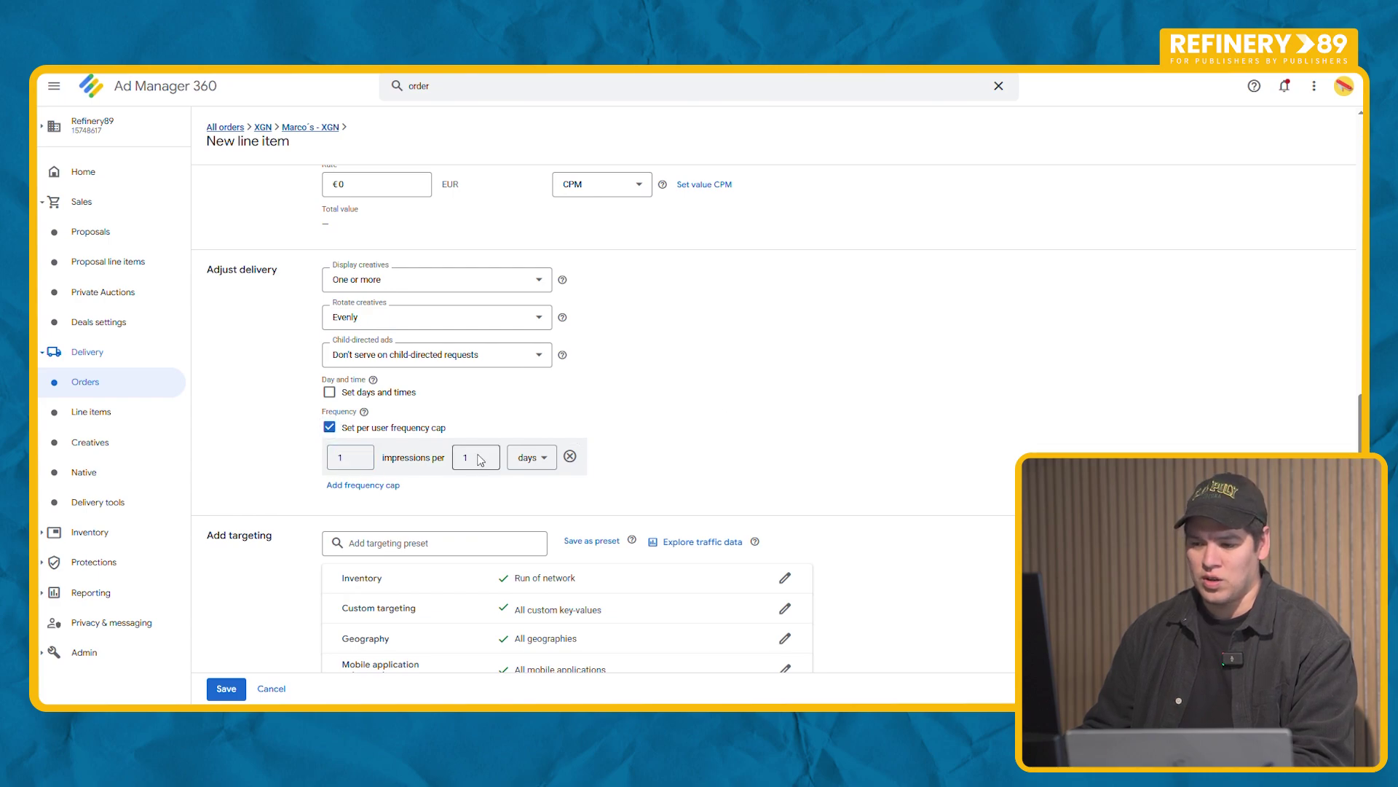
pyautogui.click(329, 428)
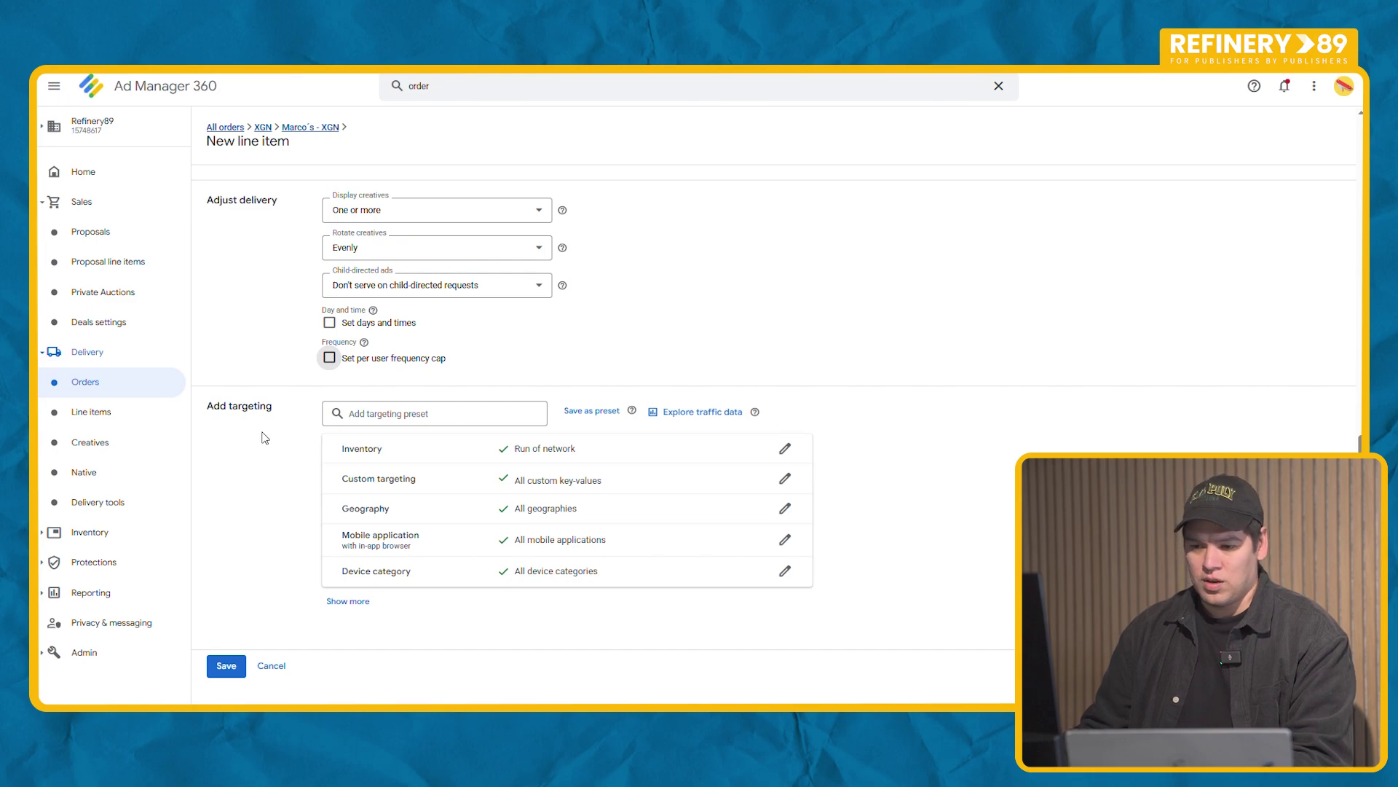
pyautogui.click(440, 458)
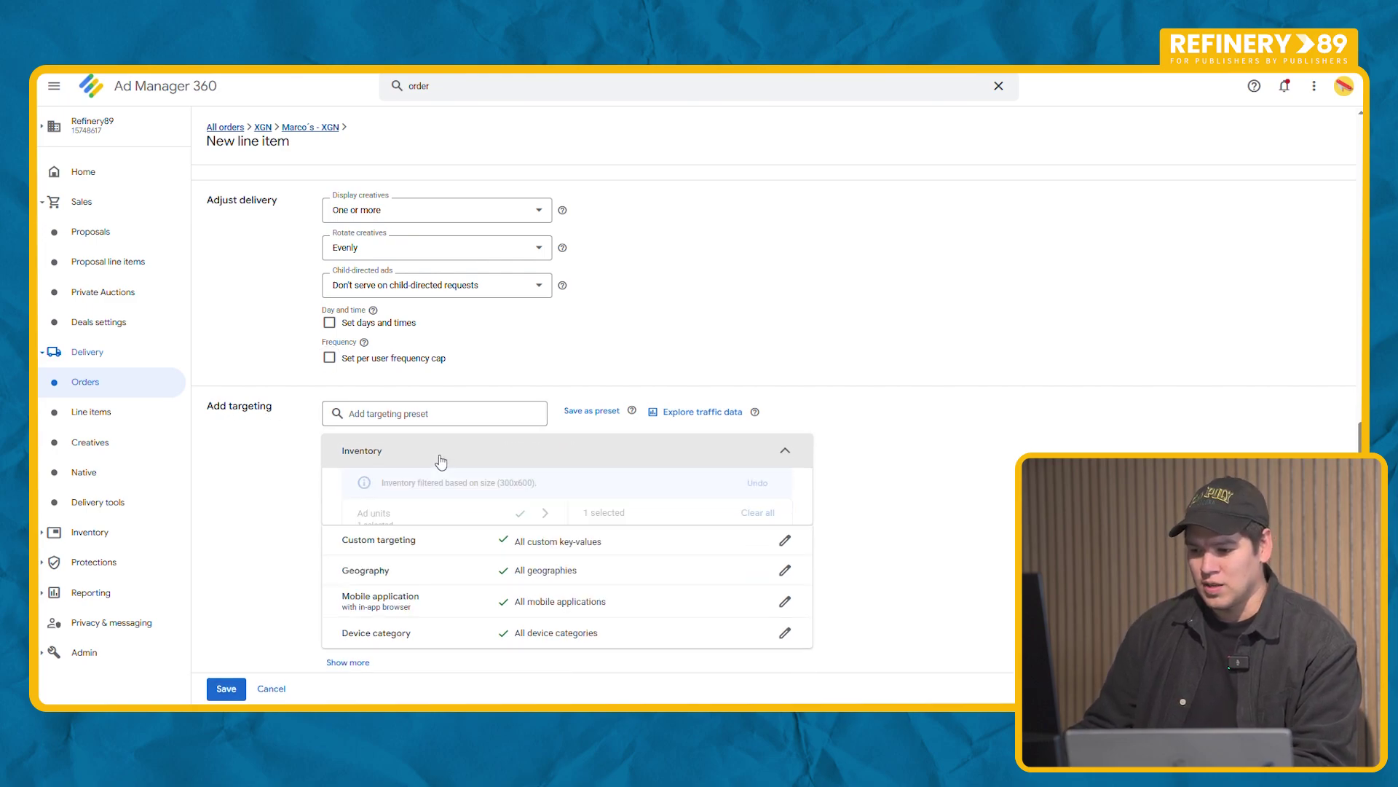
pyautogui.click(757, 503)
pyautogui.scroll(-1, 515, 509)
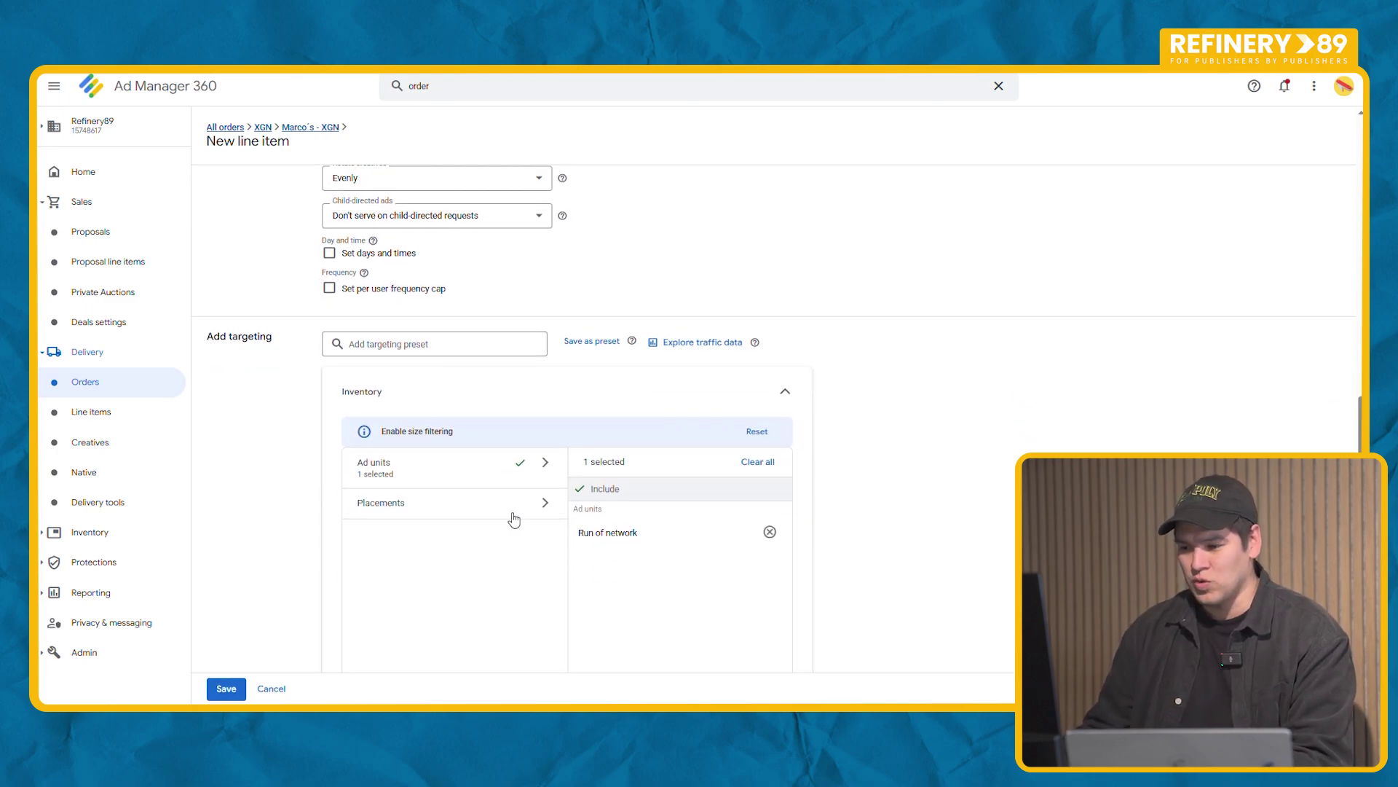
pyautogui.moveTo(653, 532); pyautogui.dragTo(581, 533)
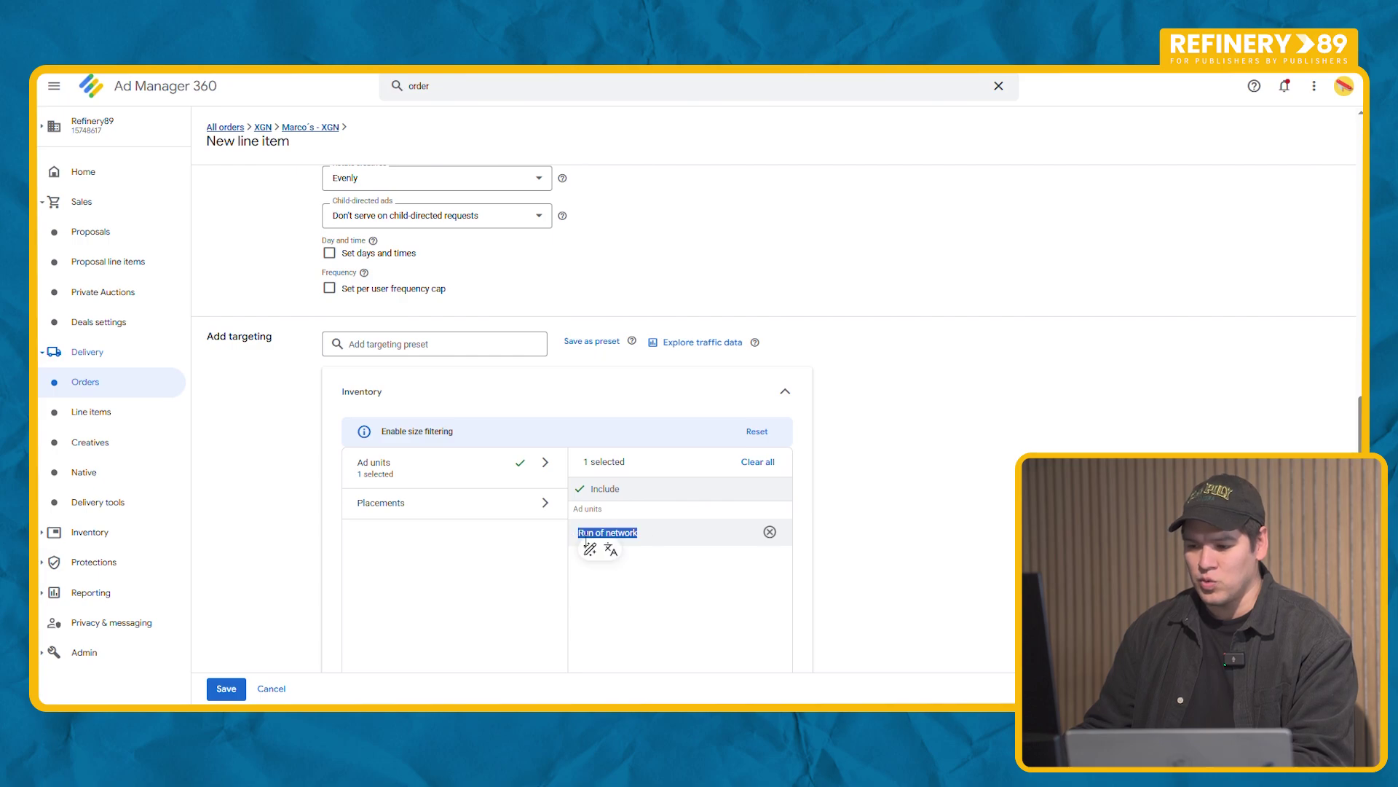
# - Search ad units for 'xgnnl' and include XGNnl in place of Run of network
pyautogui.click(546, 464)
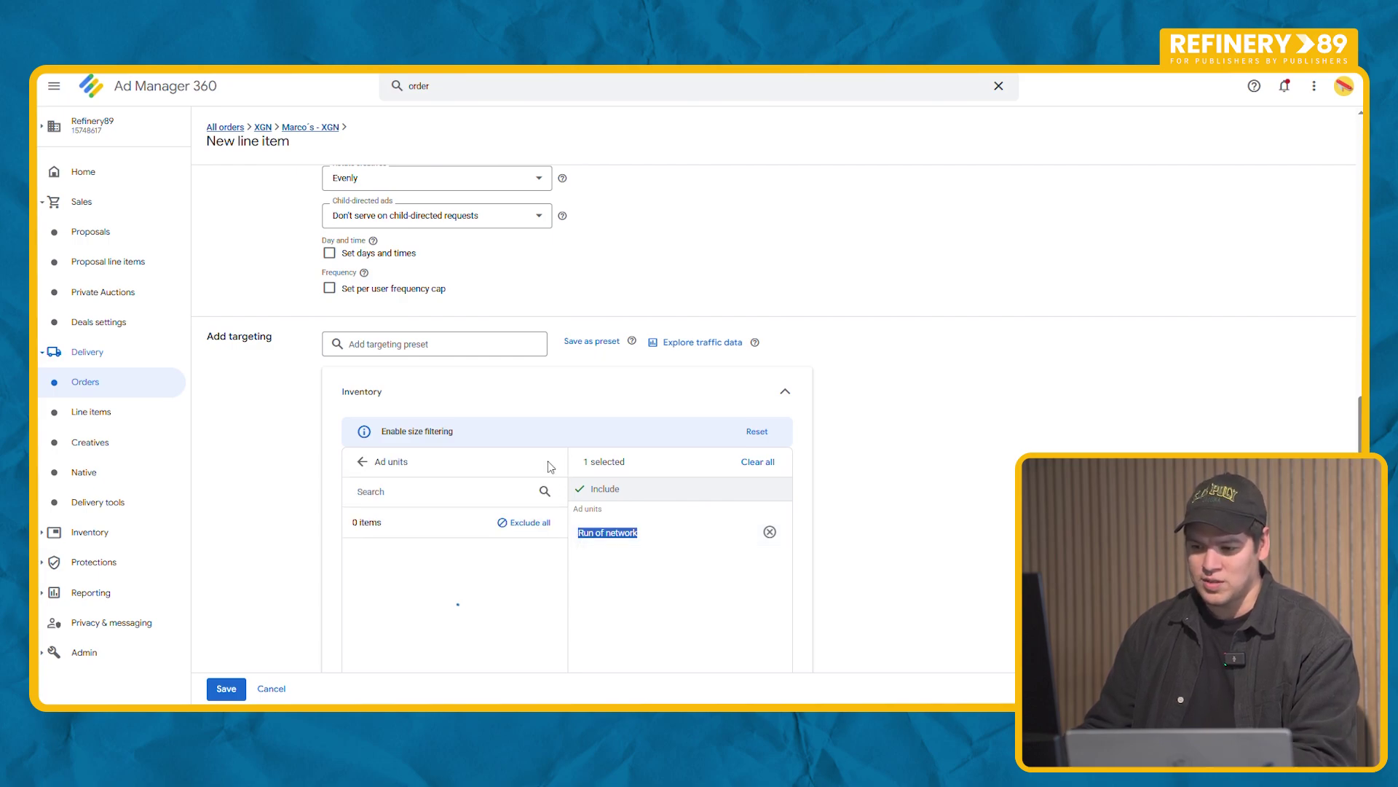
pyautogui.click(450, 499)
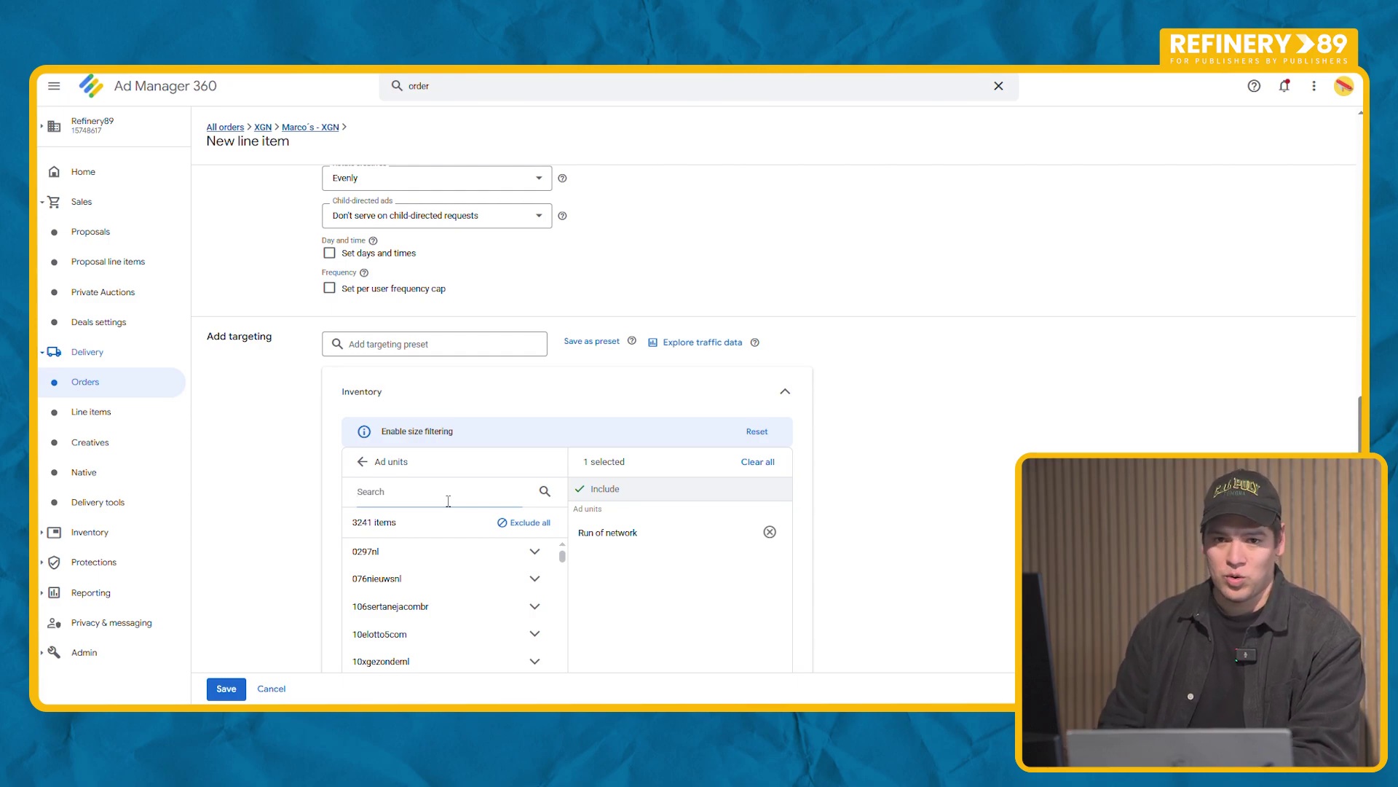
pyautogui.write('xgn')
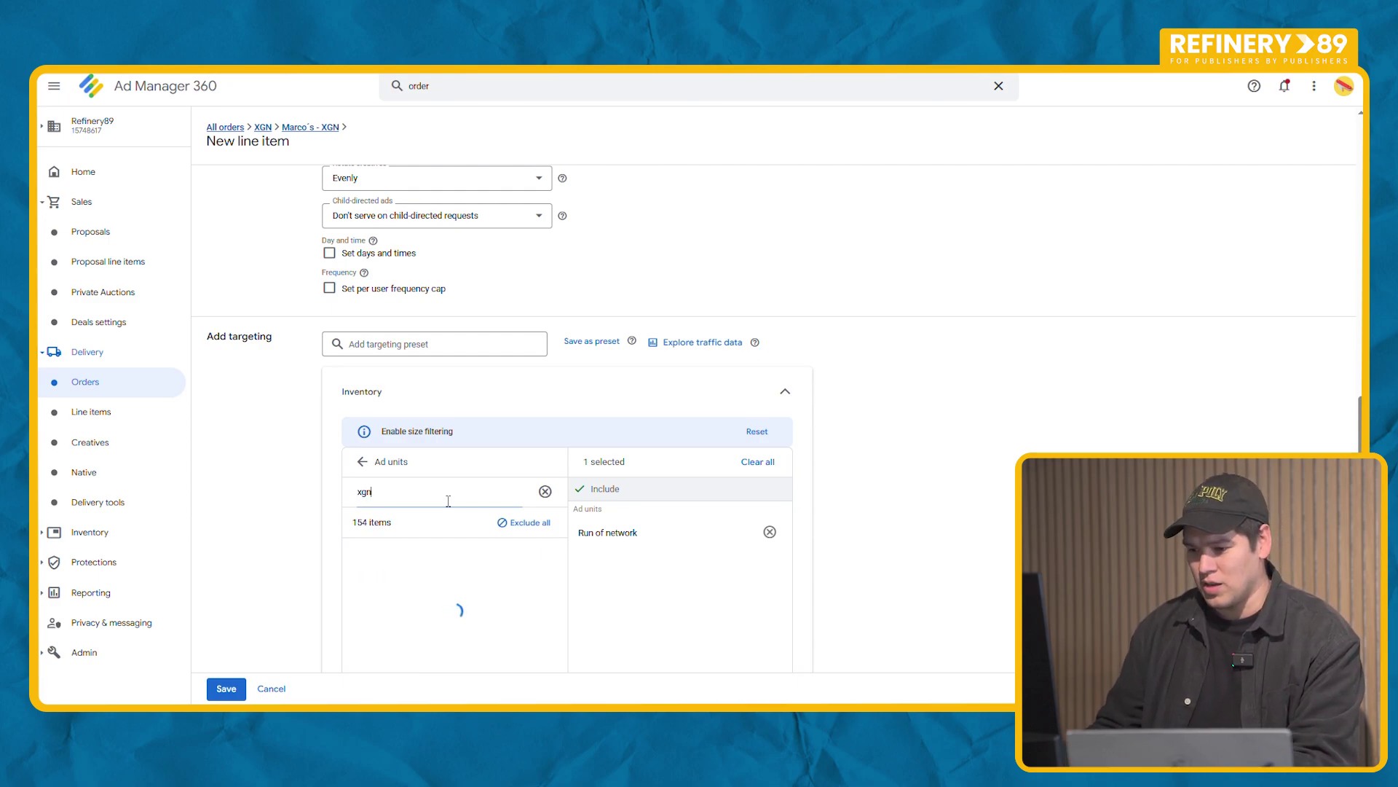
pyautogui.scroll(-2, 406, 512)
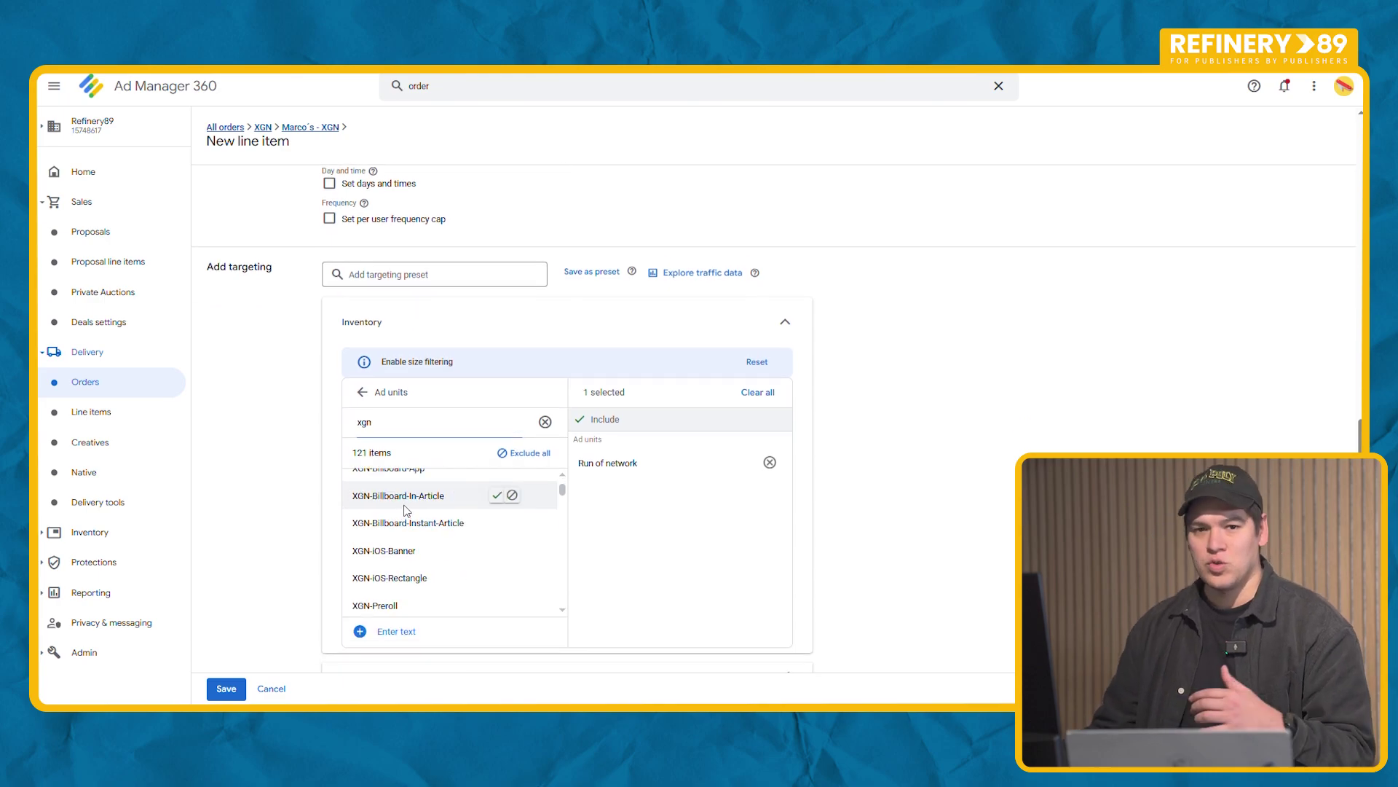
pyautogui.scroll(-5, 407, 514)
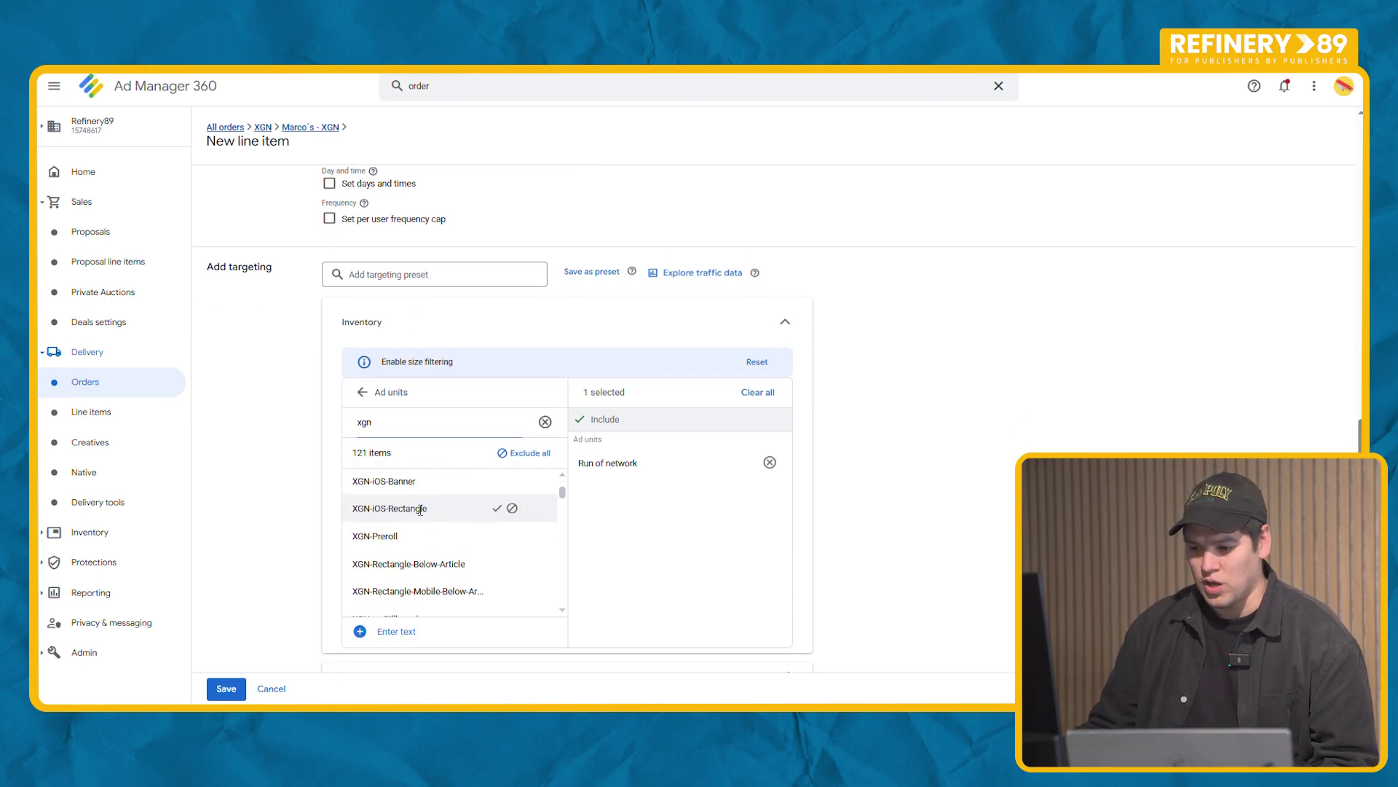
pyautogui.scroll(4, 412, 526)
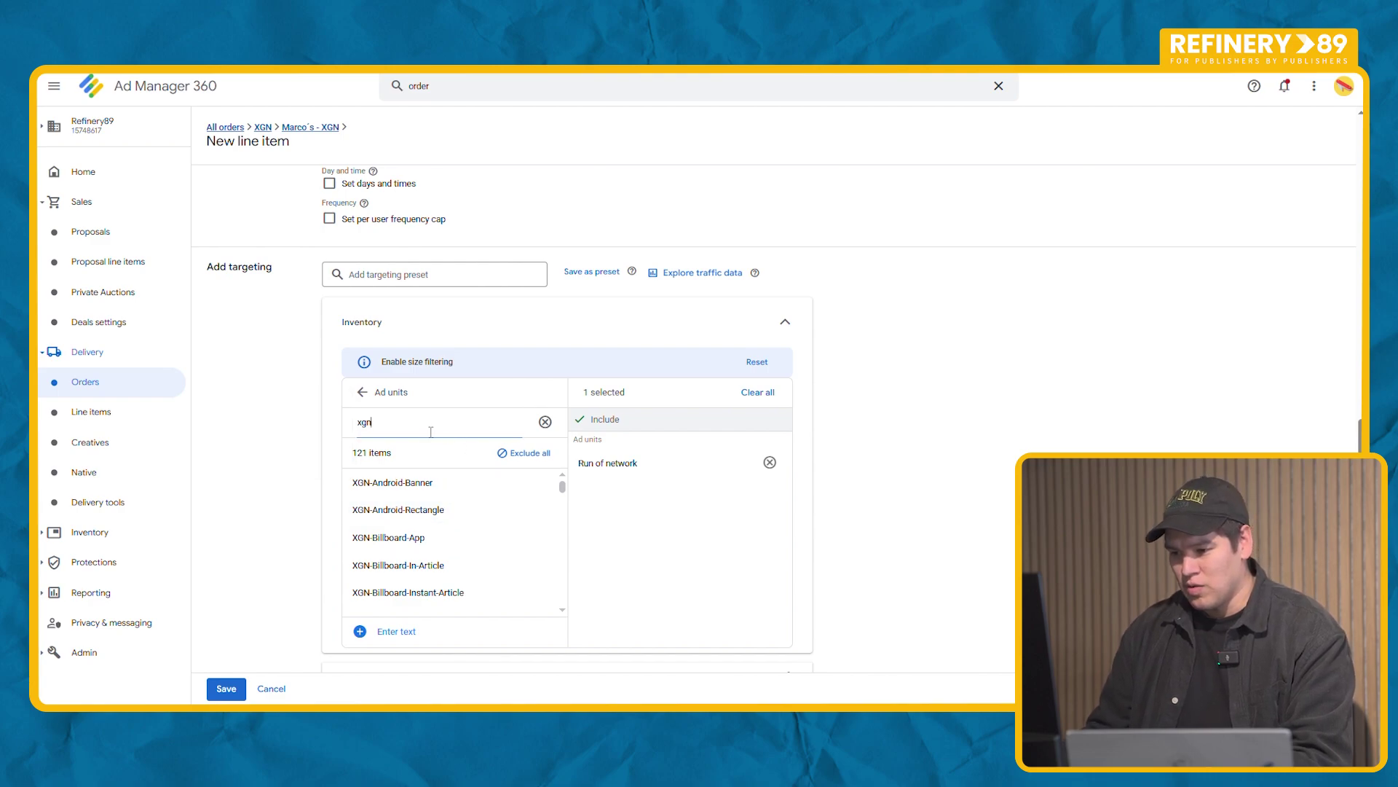
pyautogui.write('nl')
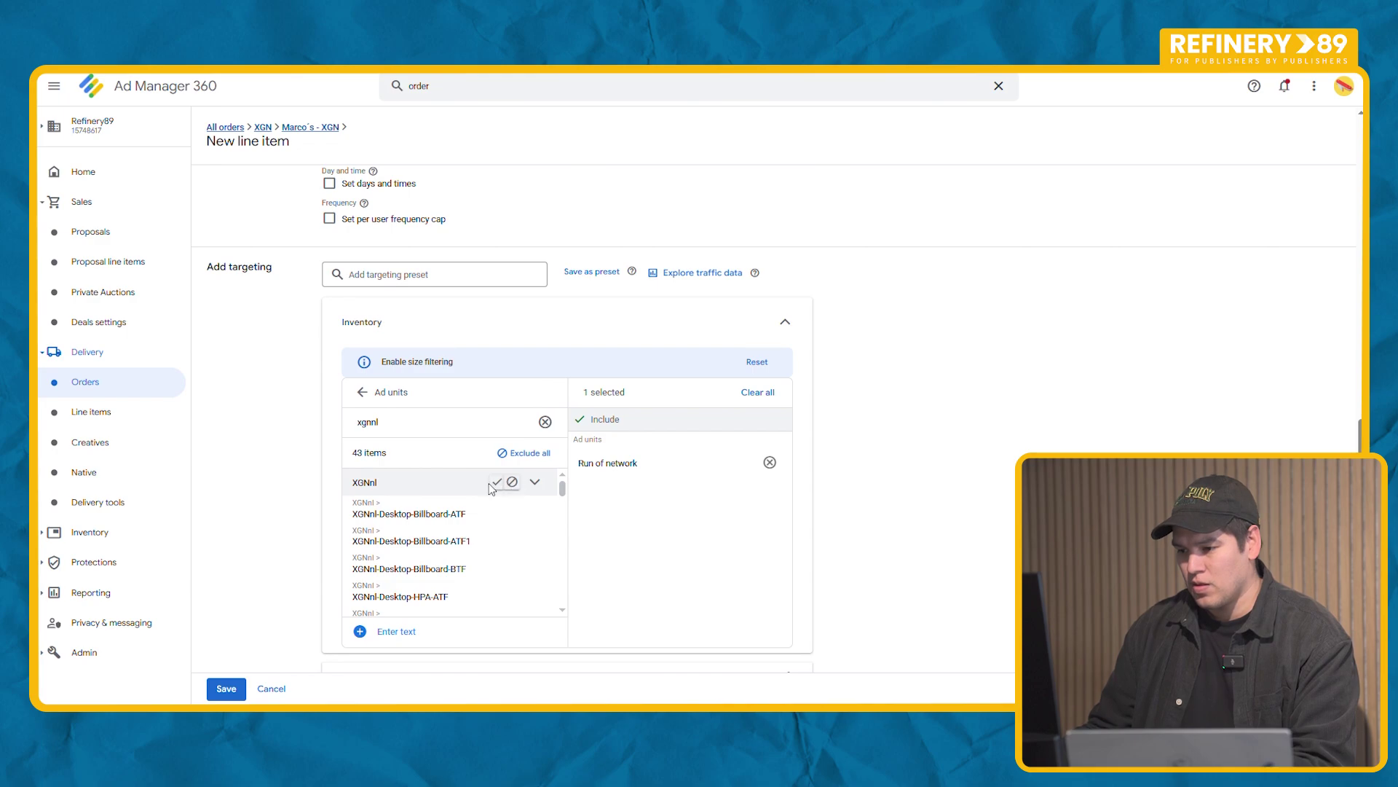
pyautogui.click(496, 483)
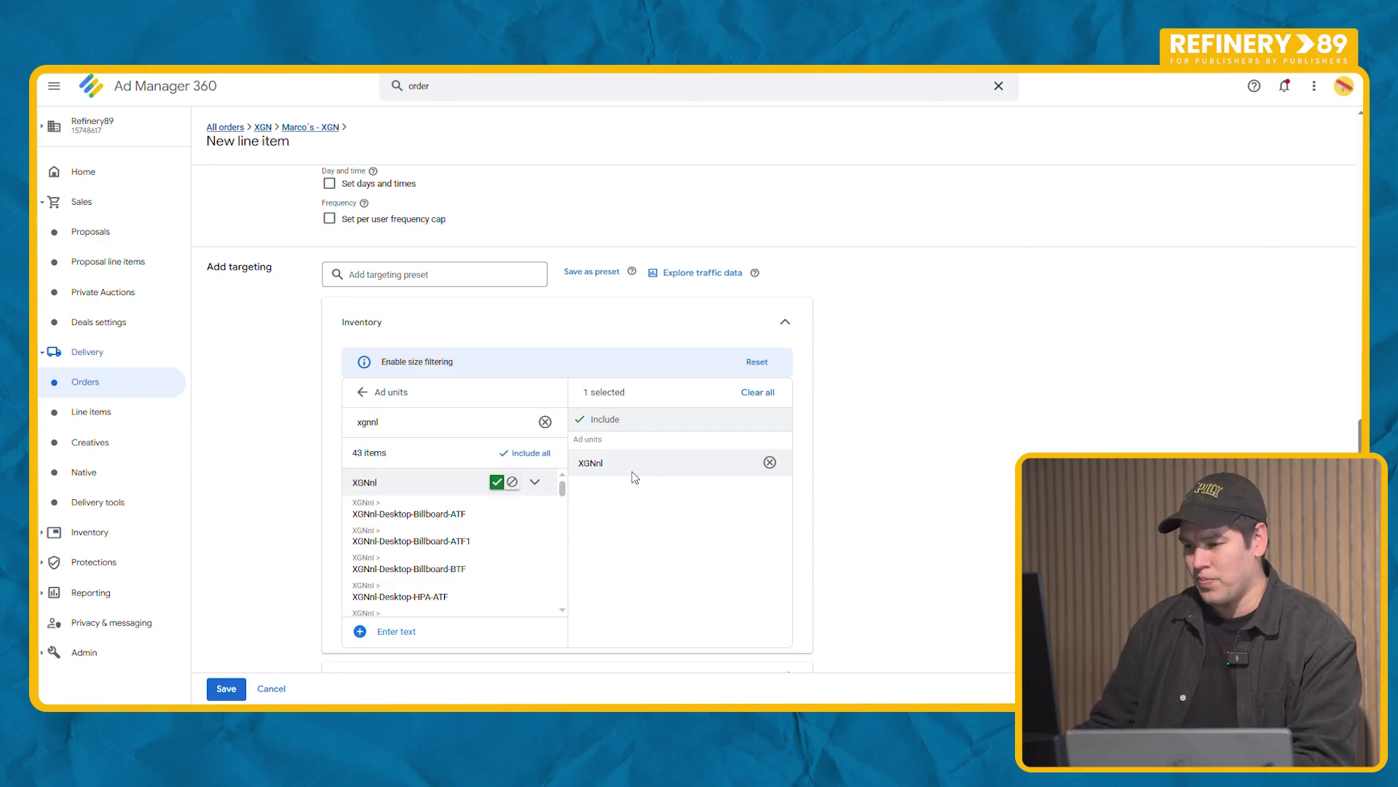
pyautogui.scroll(-1, 935, 503)
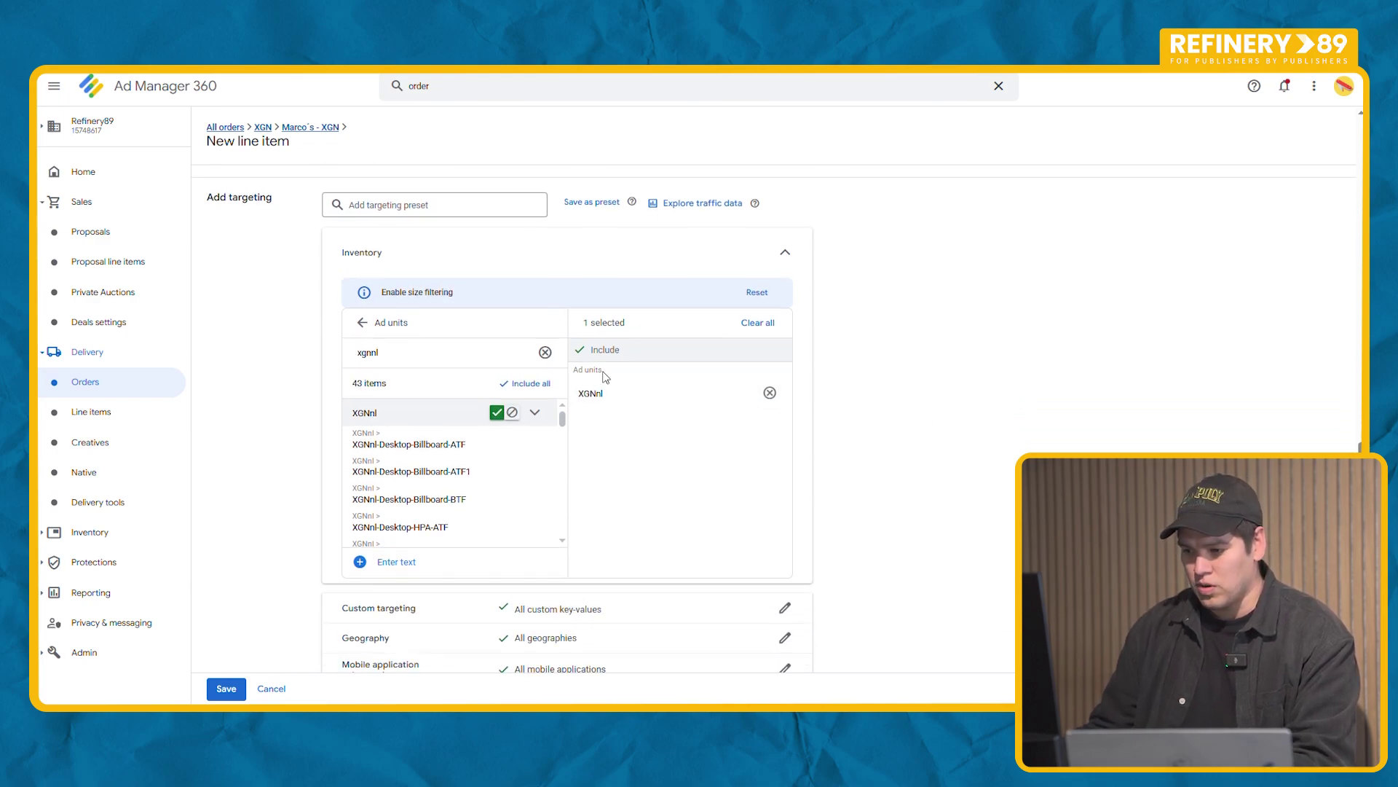
pyautogui.click(796, 252)
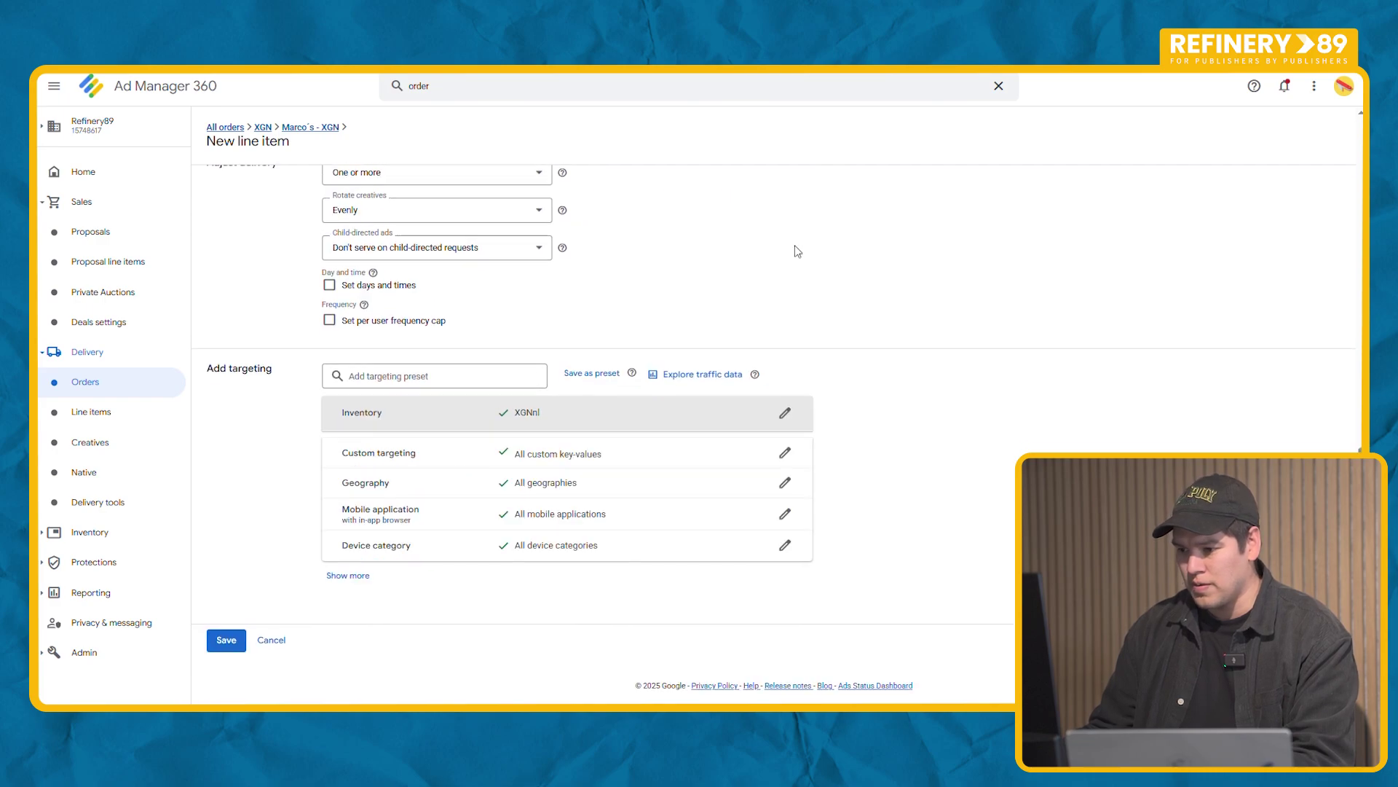
# - Include the Netherlands in geography targeting
pyautogui.click(370, 575)
pyautogui.scroll(-4, 266, 459)
pyautogui.scroll(2, 271, 457)
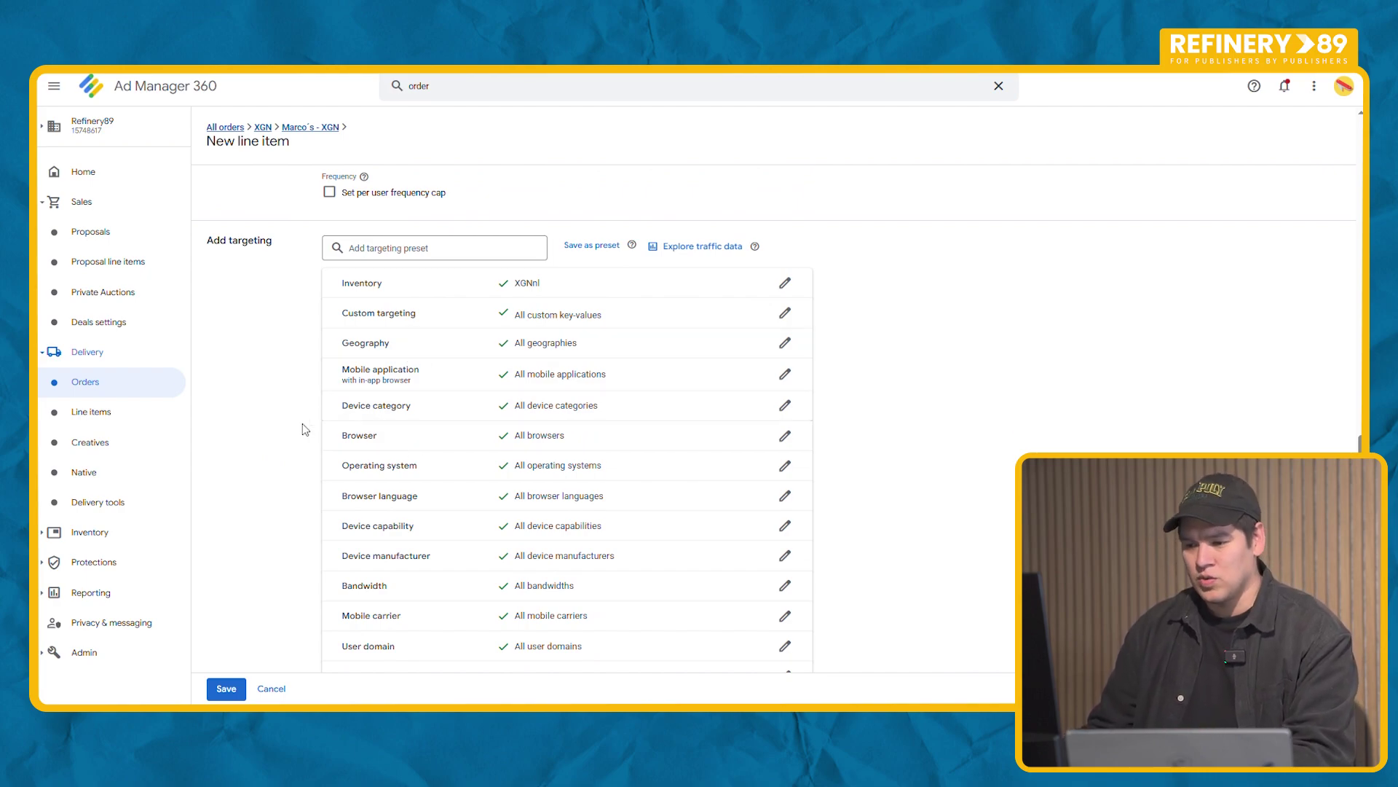
pyautogui.scroll(-1, 305, 429)
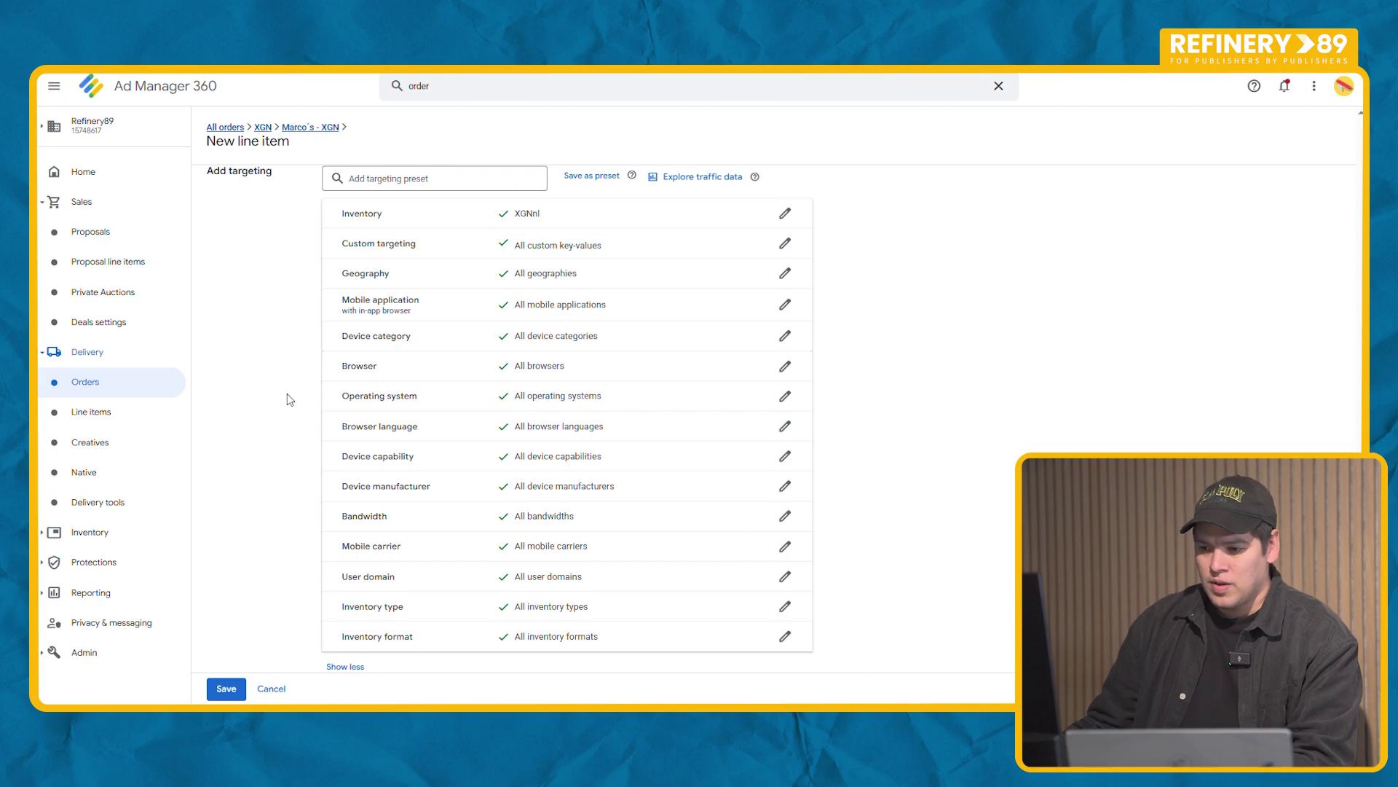
pyautogui.scroll(1, 286, 393)
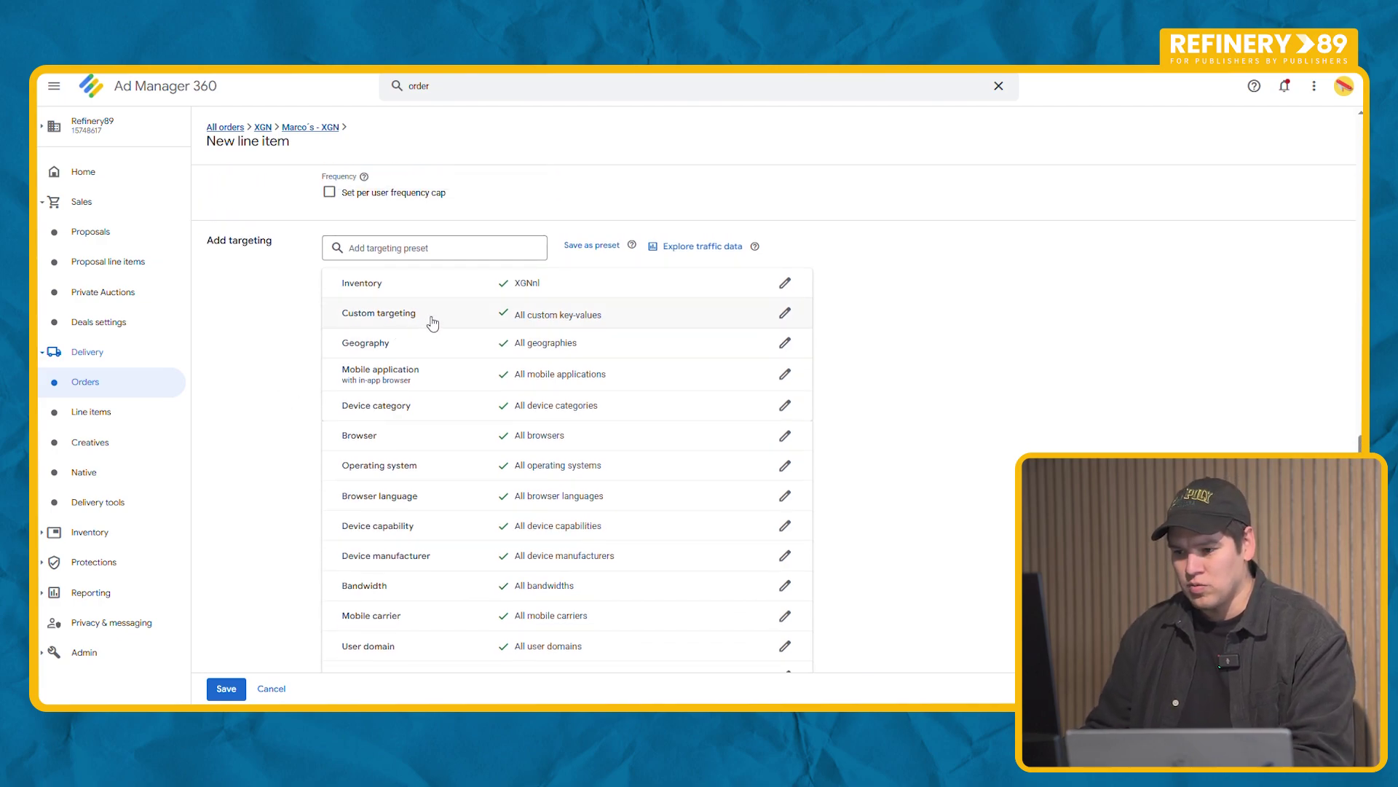
pyautogui.click(428, 343)
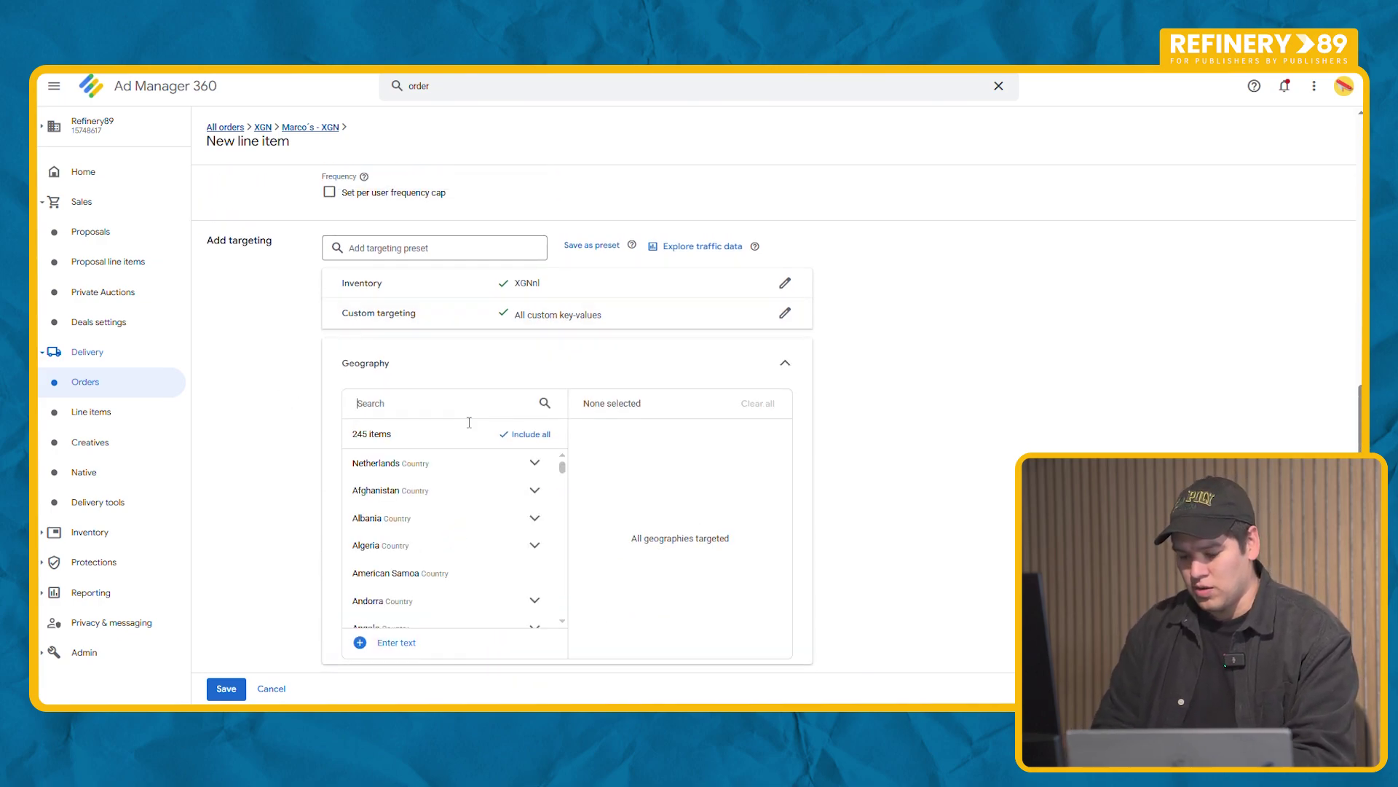
pyautogui.write('netherlands')
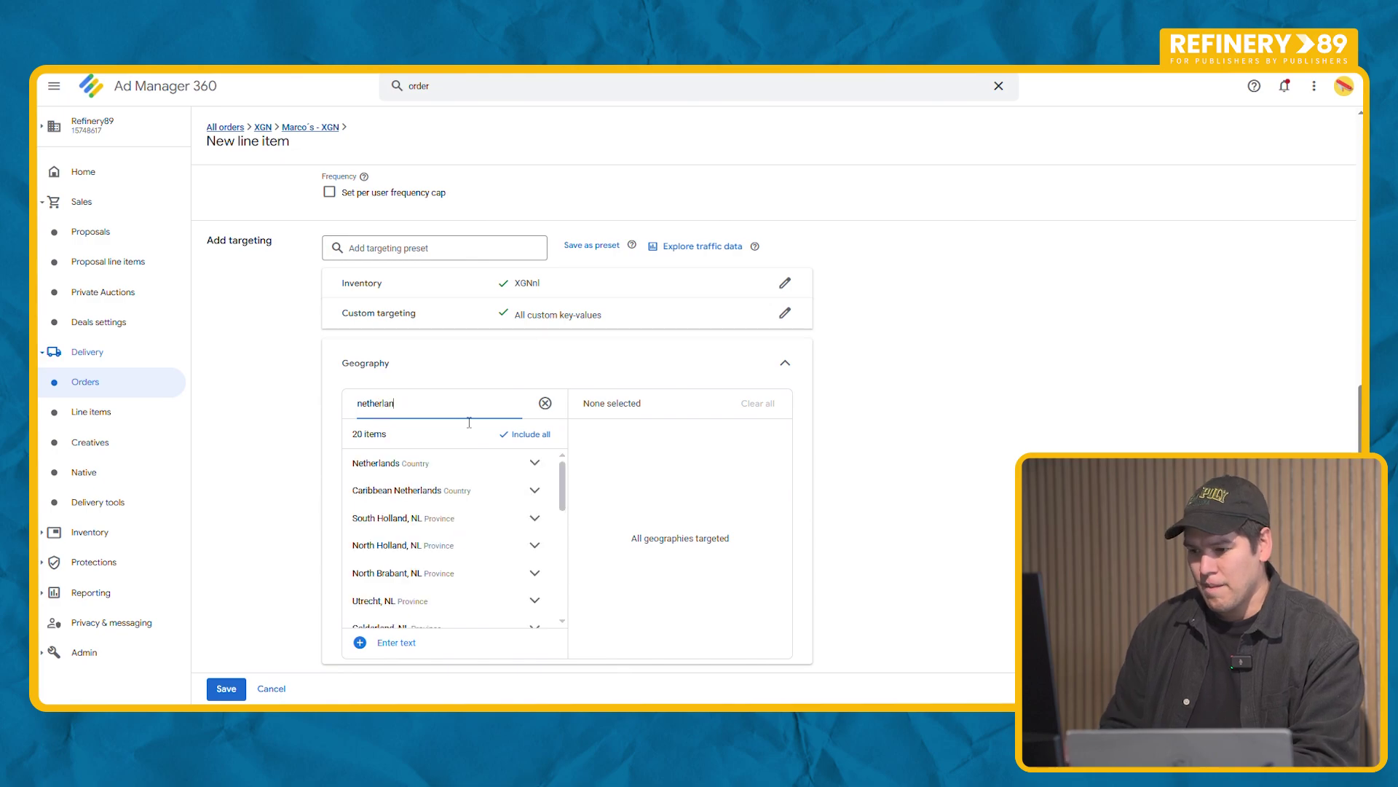
pyautogui.click(512, 464)
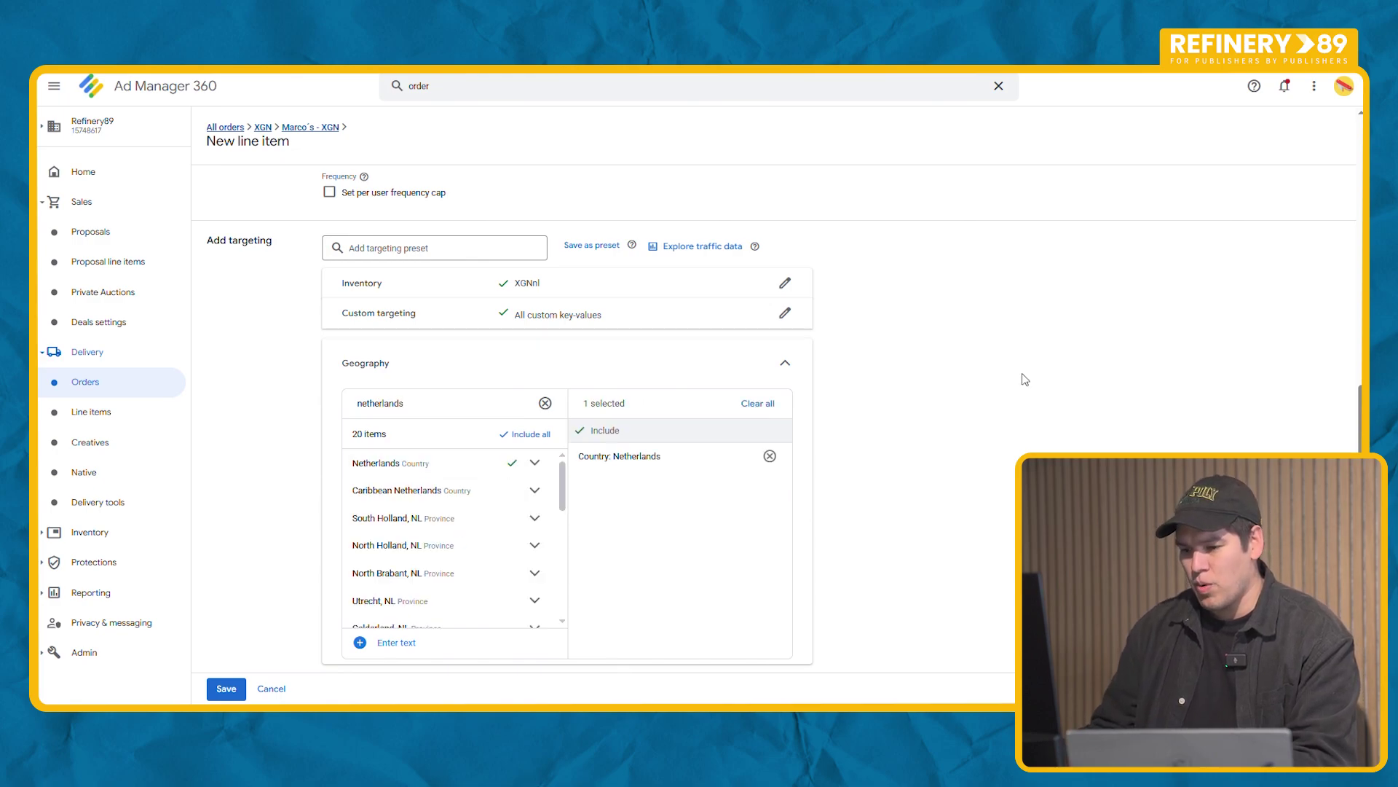
pyautogui.scroll(-5, 206, 562)
pyautogui.scroll(2, 233, 554)
pyautogui.scroll(3, 251, 550)
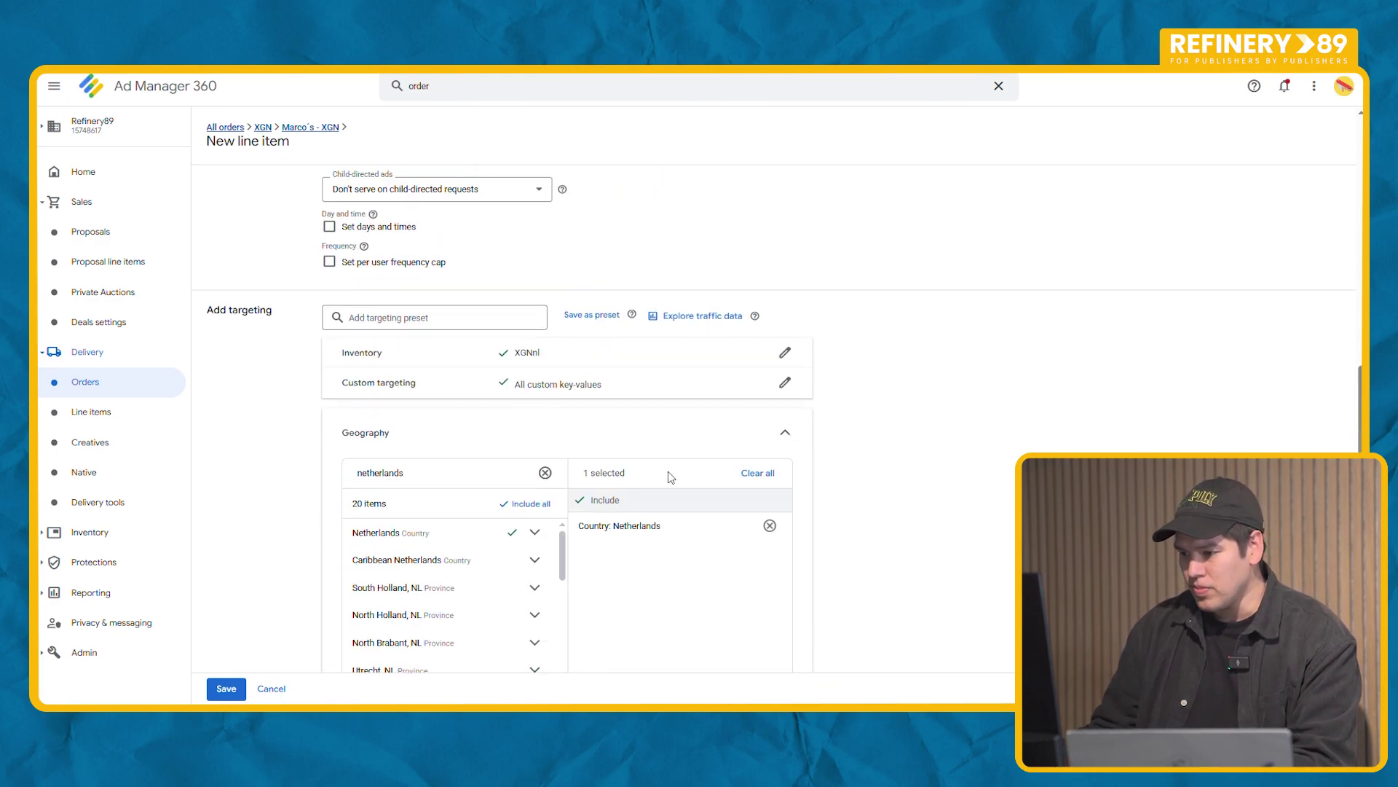
pyautogui.click(801, 431)
# - Save the line item as a draft
pyautogui.scroll(-1, 932, 408)
pyautogui.scroll(-2, 225, 580)
pyautogui.scroll(1, 225, 604)
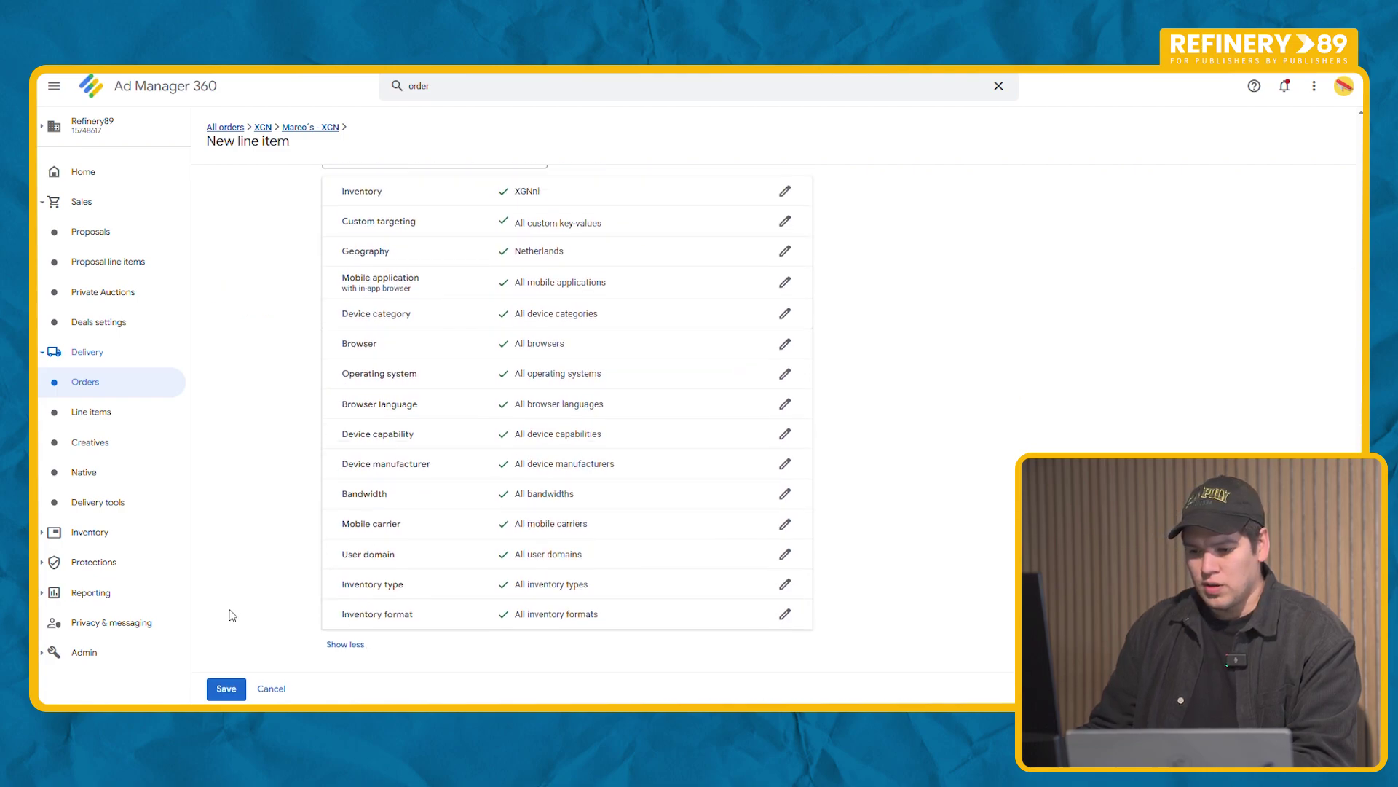
pyautogui.click(226, 689)
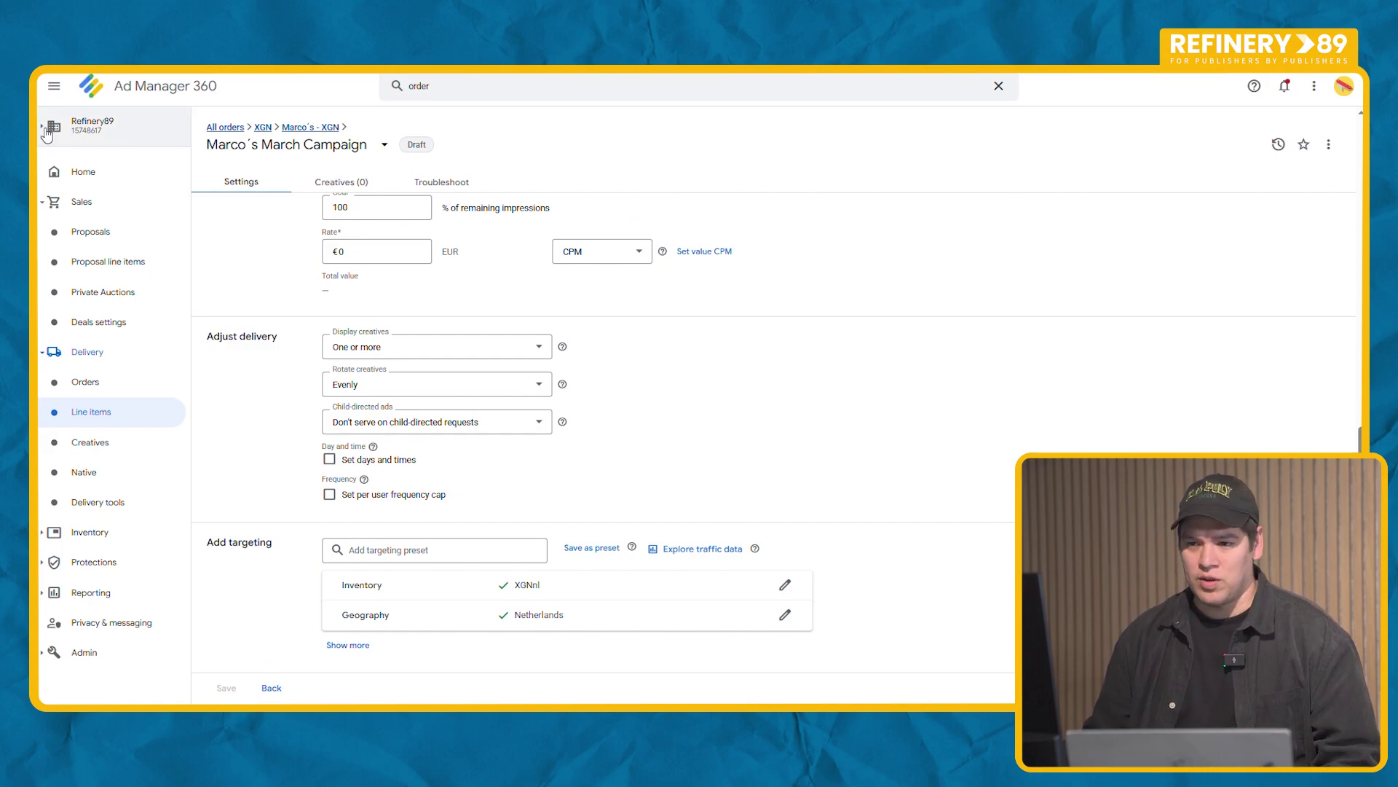
# - Change the saved line item's type to Standard and review its delivery settings
pyautogui.click(55, 87)
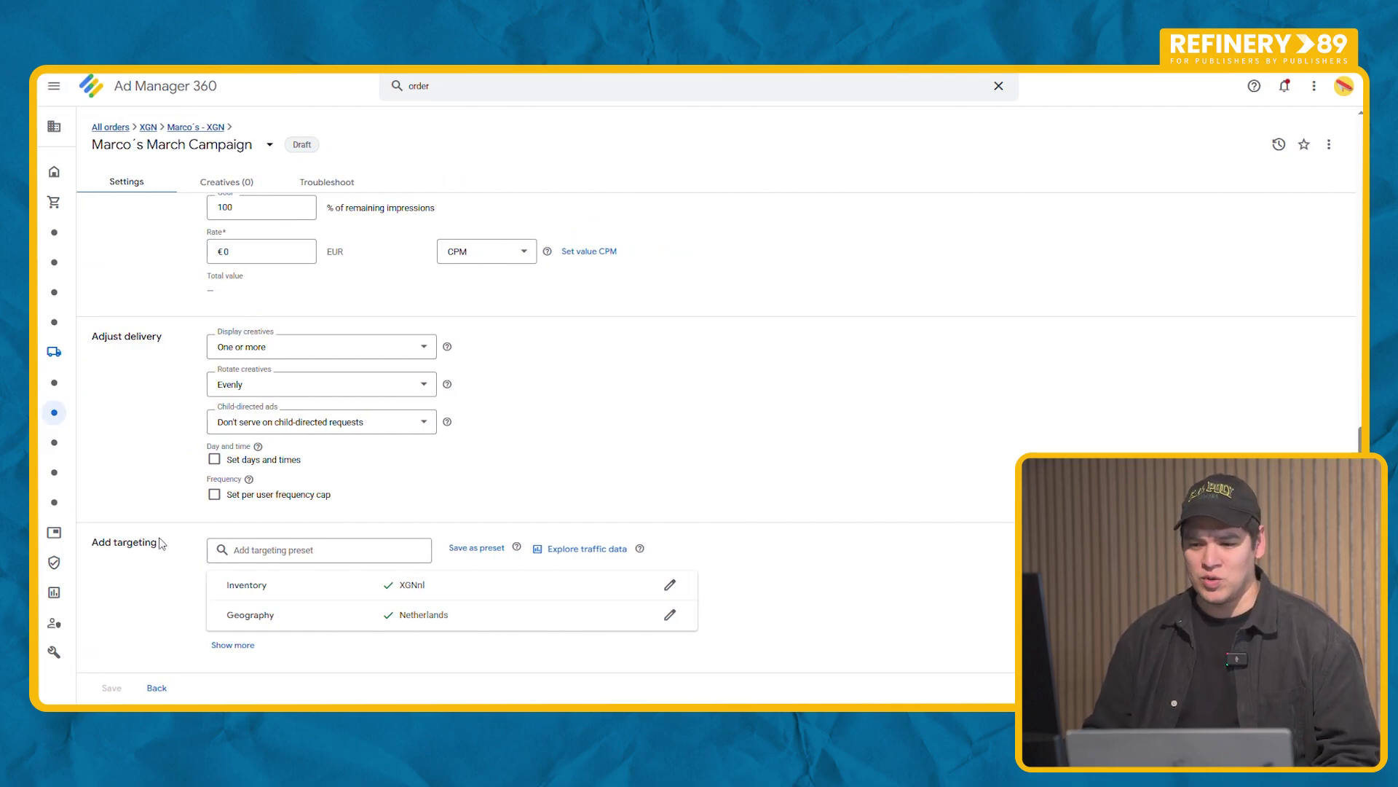
pyautogui.scroll(10, 166, 547)
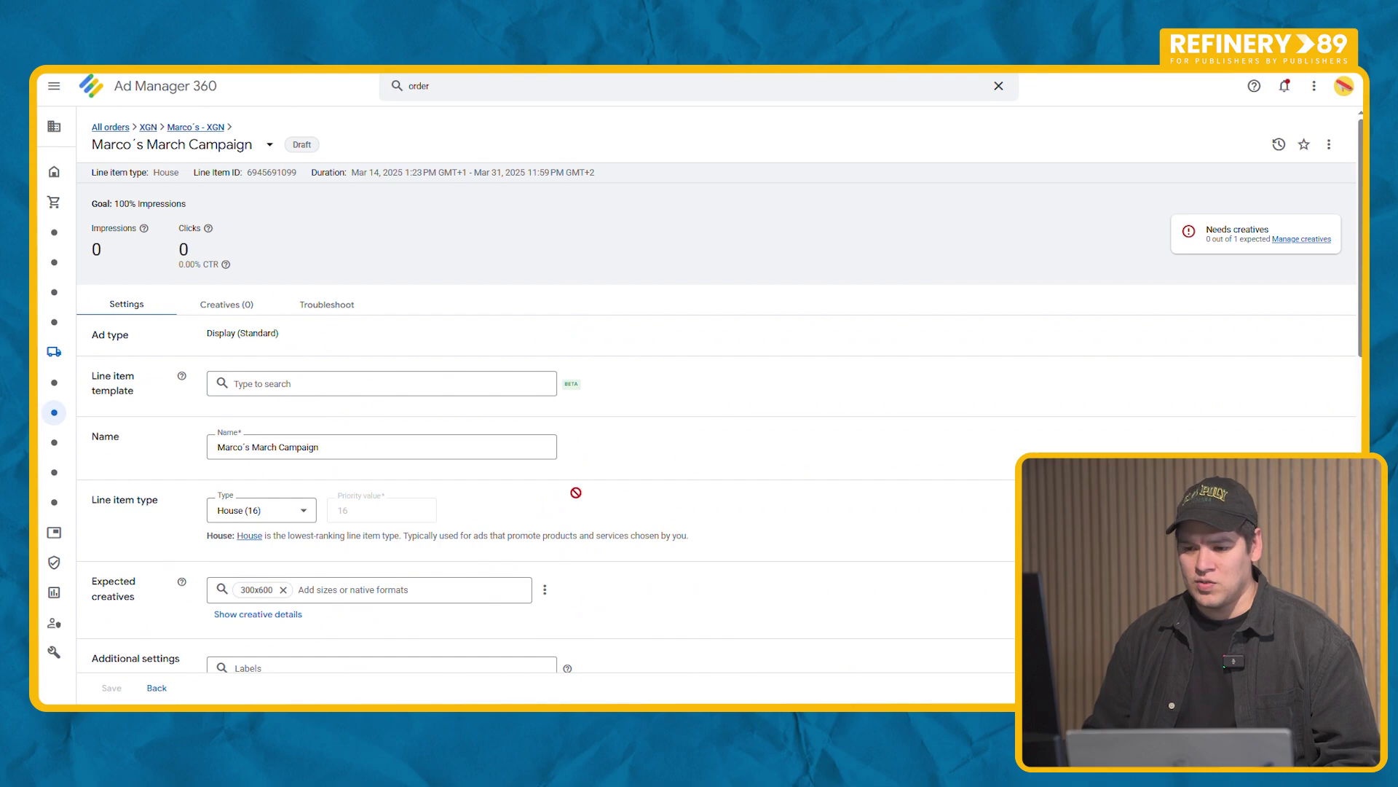
pyautogui.click(302, 510)
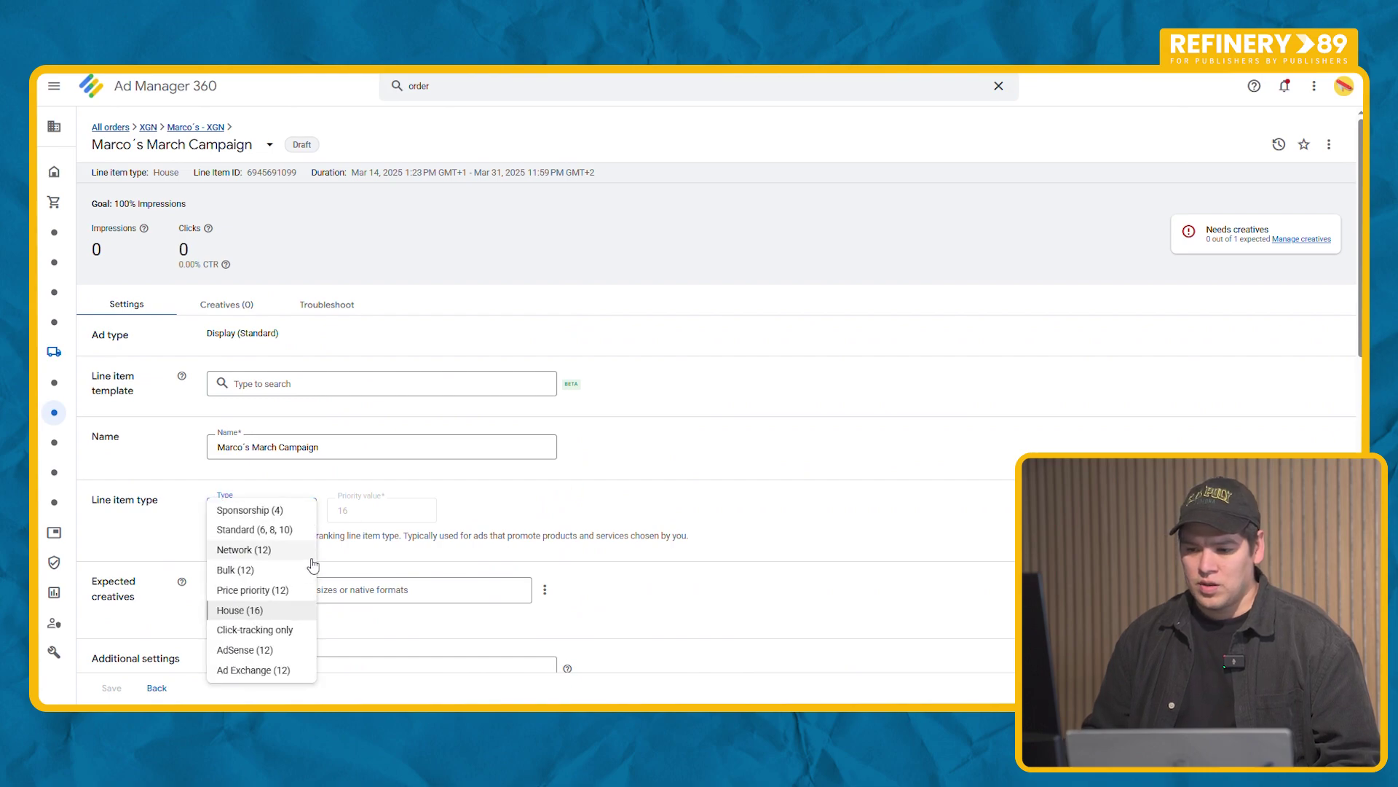
pyautogui.click(265, 530)
pyautogui.scroll(-3, 718, 441)
pyautogui.scroll(-2, 699, 441)
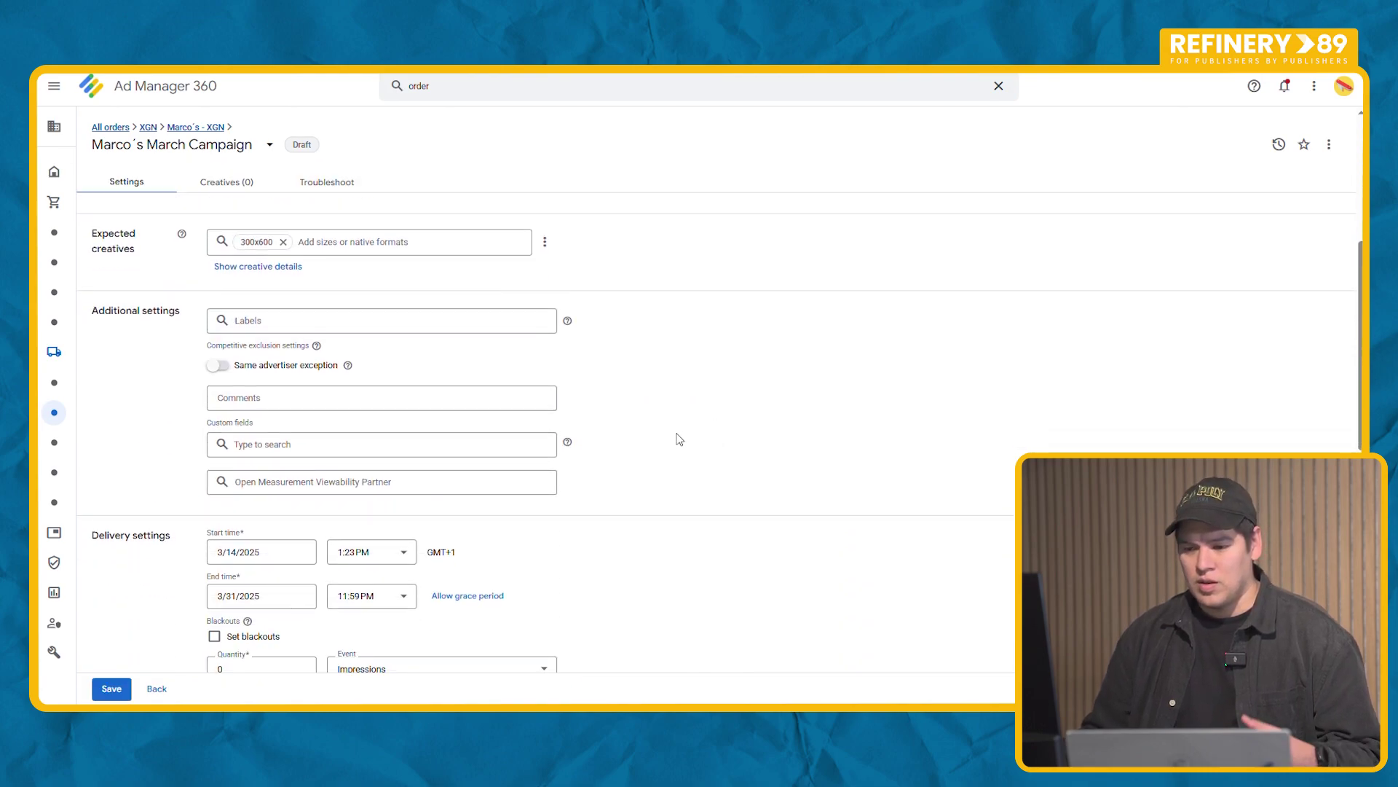
pyautogui.scroll(-2, 198, 551)
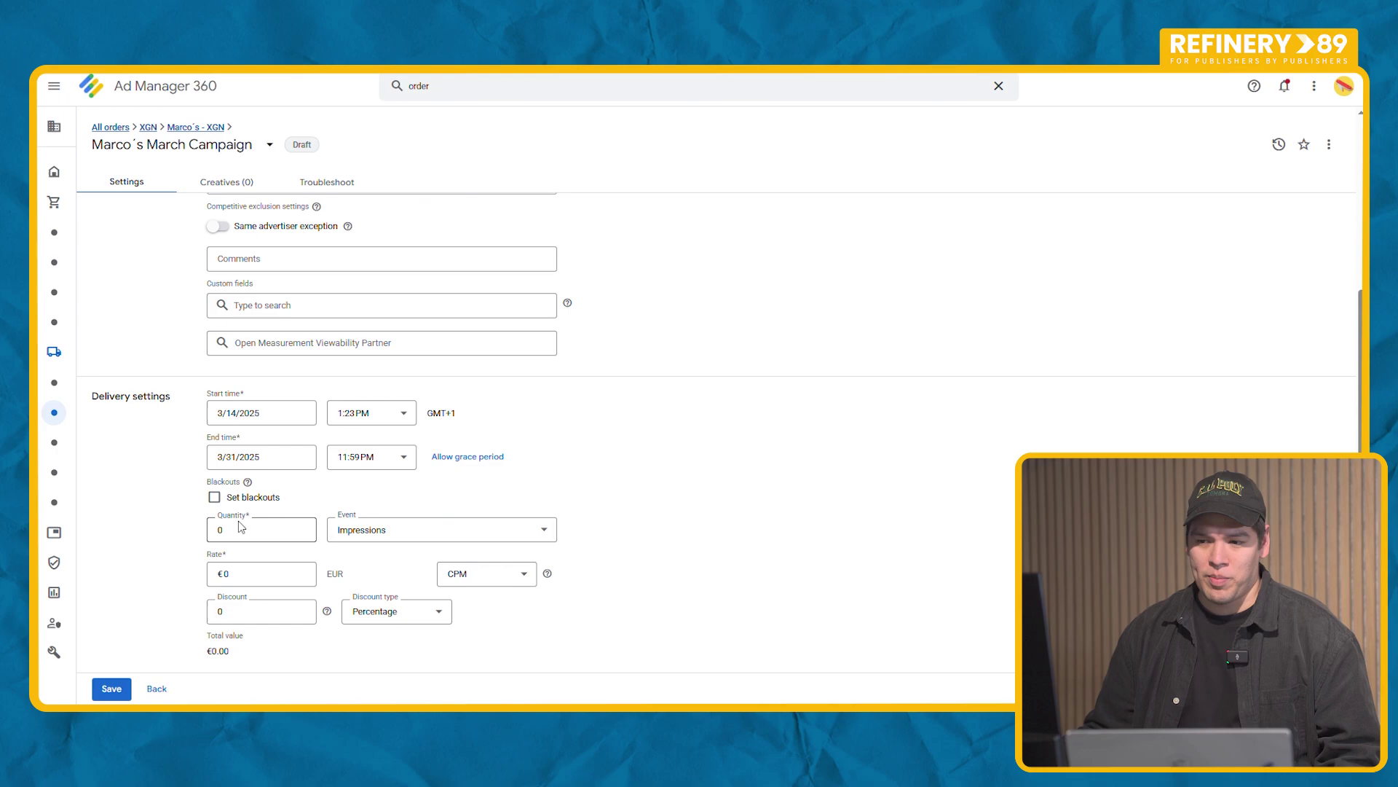
pyautogui.scroll(2, 186, 535)
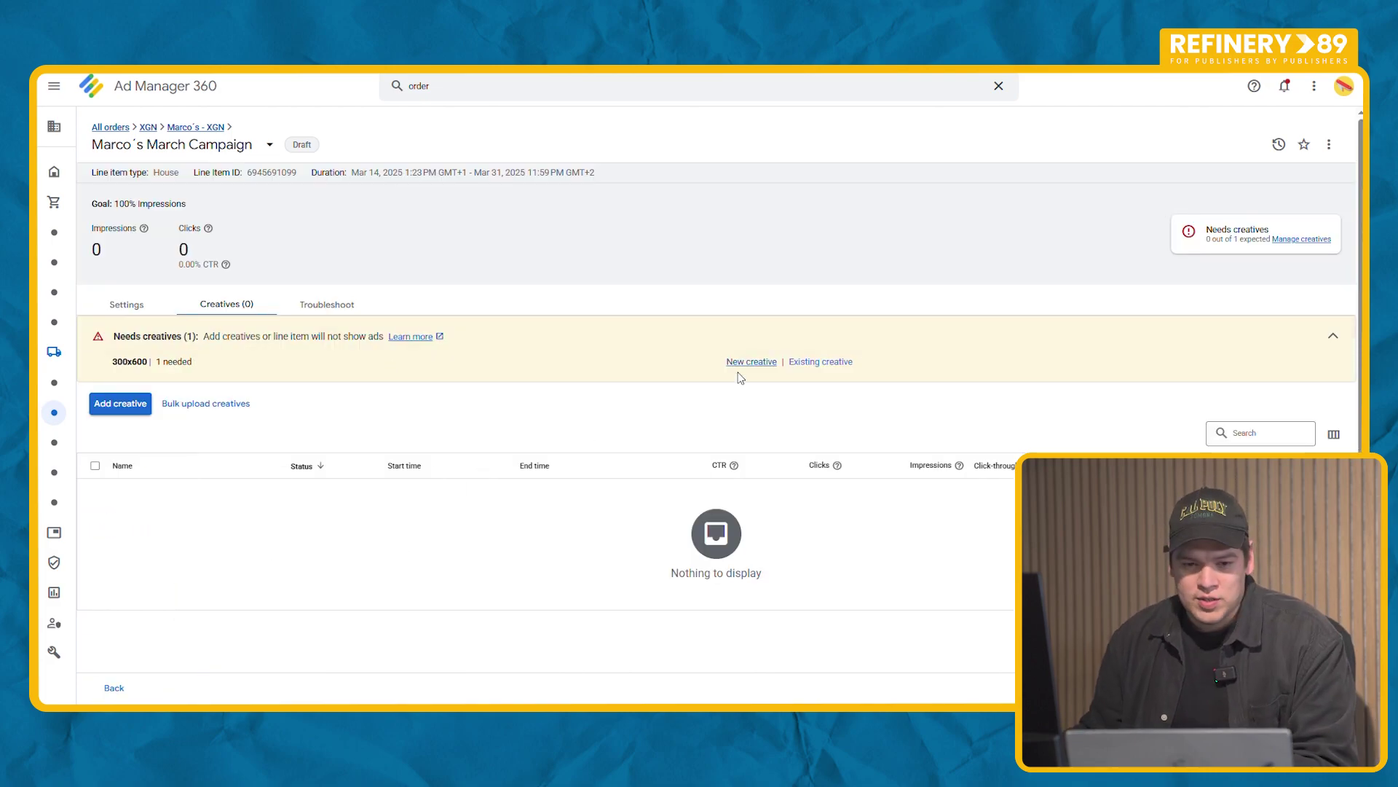
# - Create a new image creative named 'This is my creative' for the 300x600 slot
pyautogui.click(751, 362)
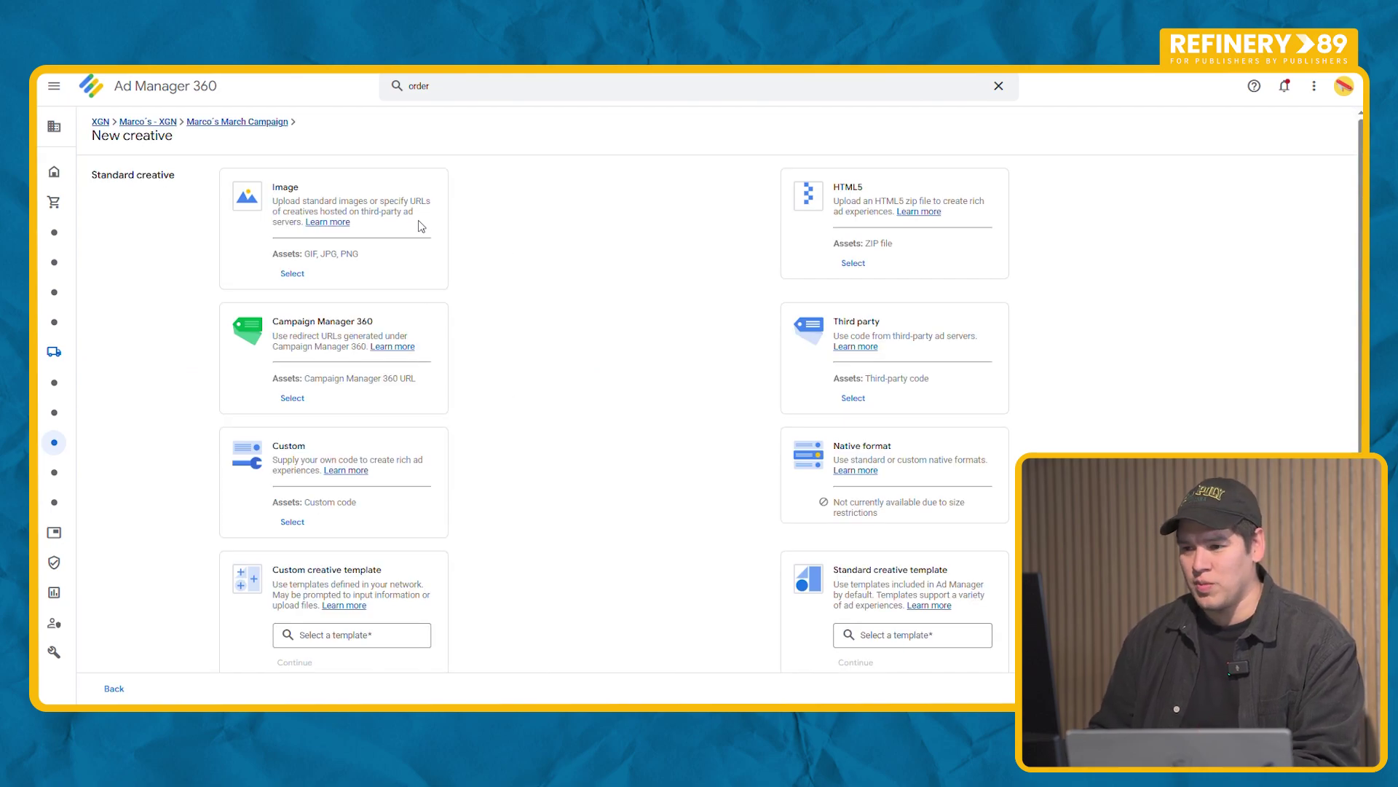
pyautogui.click(292, 274)
pyautogui.click(314, 224)
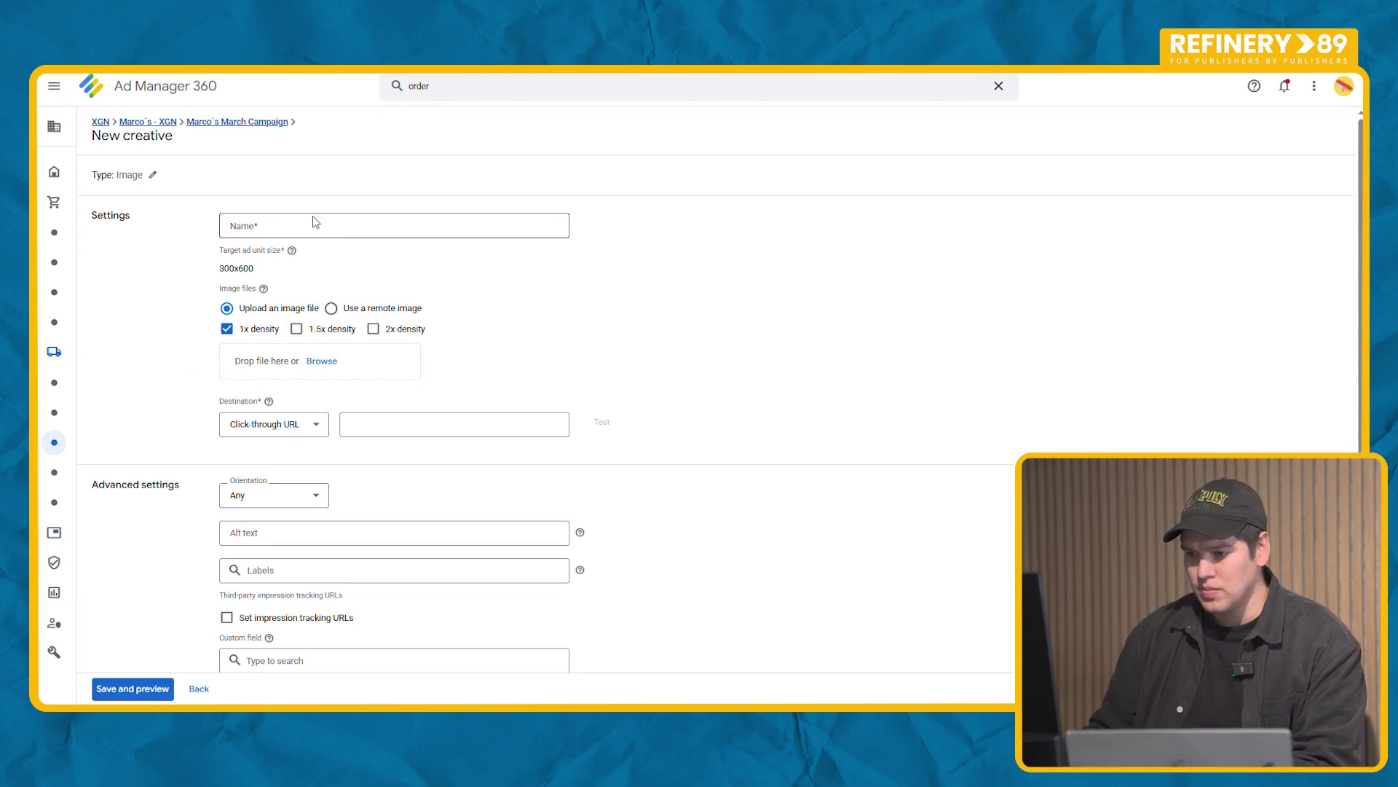
pyautogui.write('This is my crea')
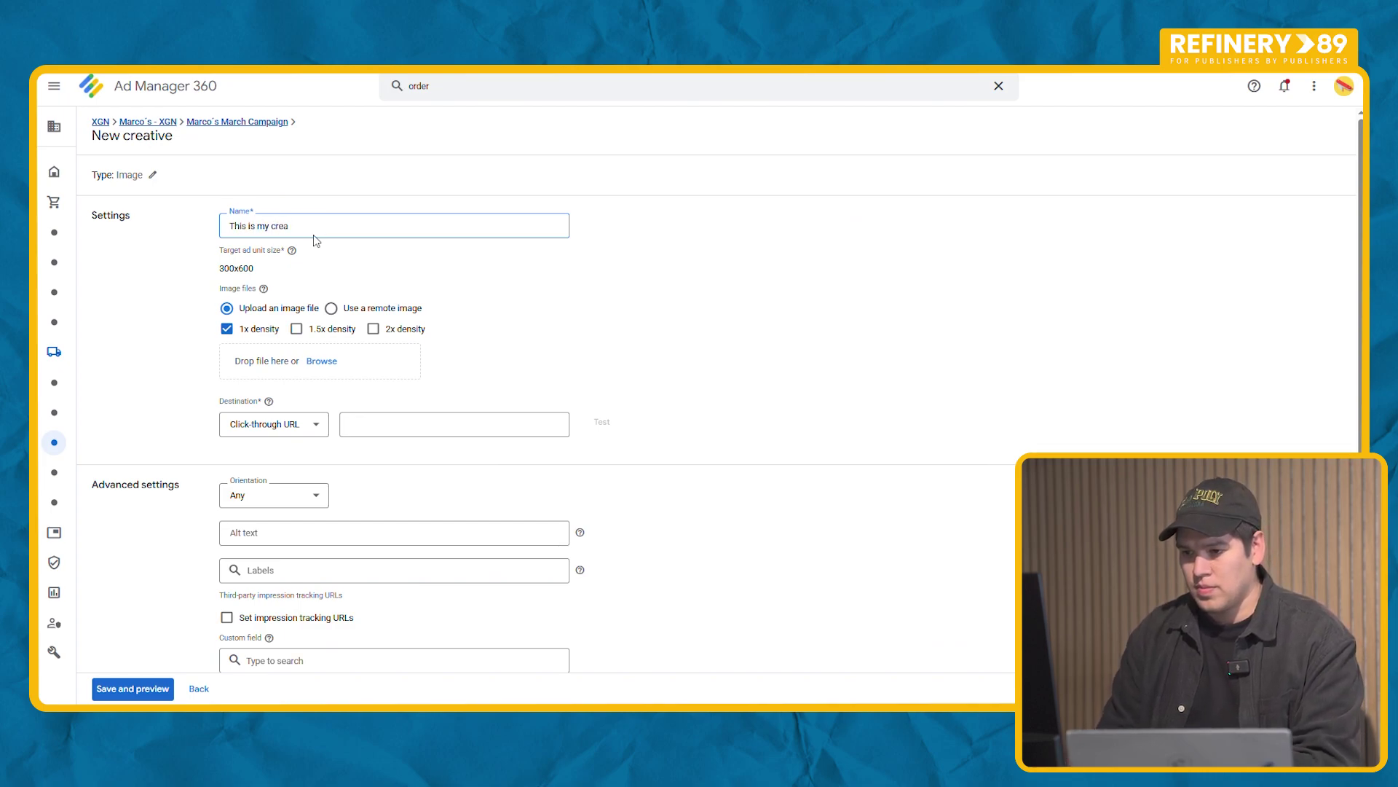
pyautogui.write('tive')
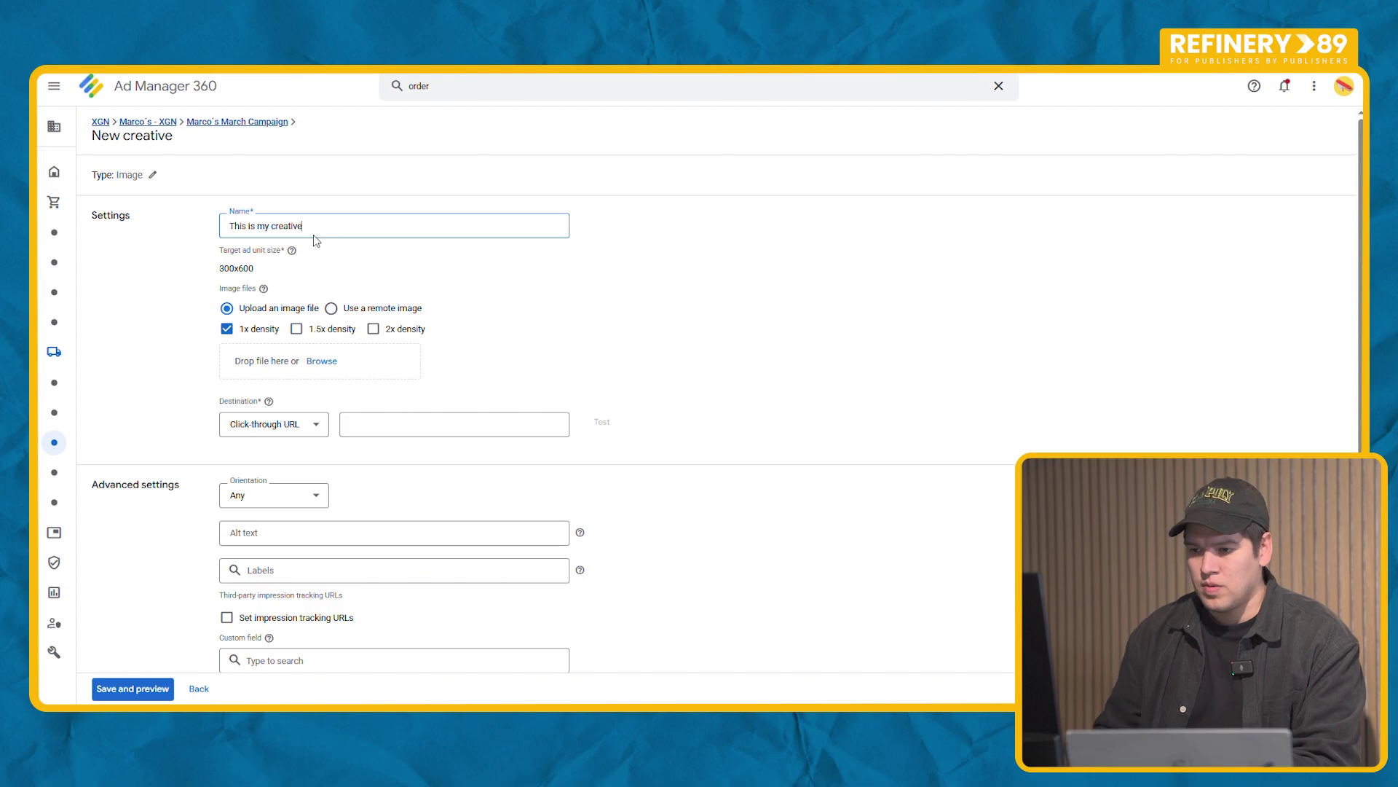
pyautogui.click(864, 284)
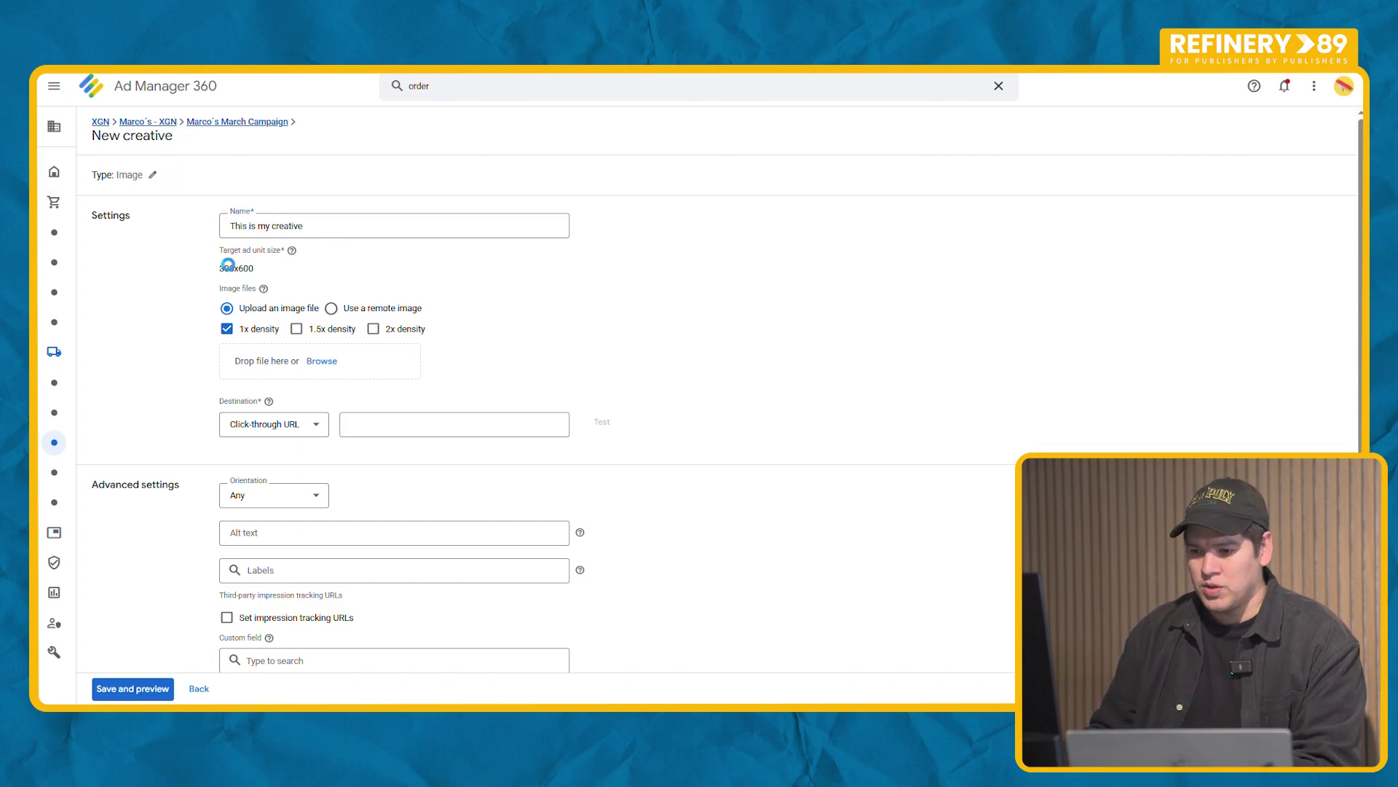
pyautogui.click(271, 368)
pyautogui.moveTo(280, 369); pyautogui.dragTo(280, 369)
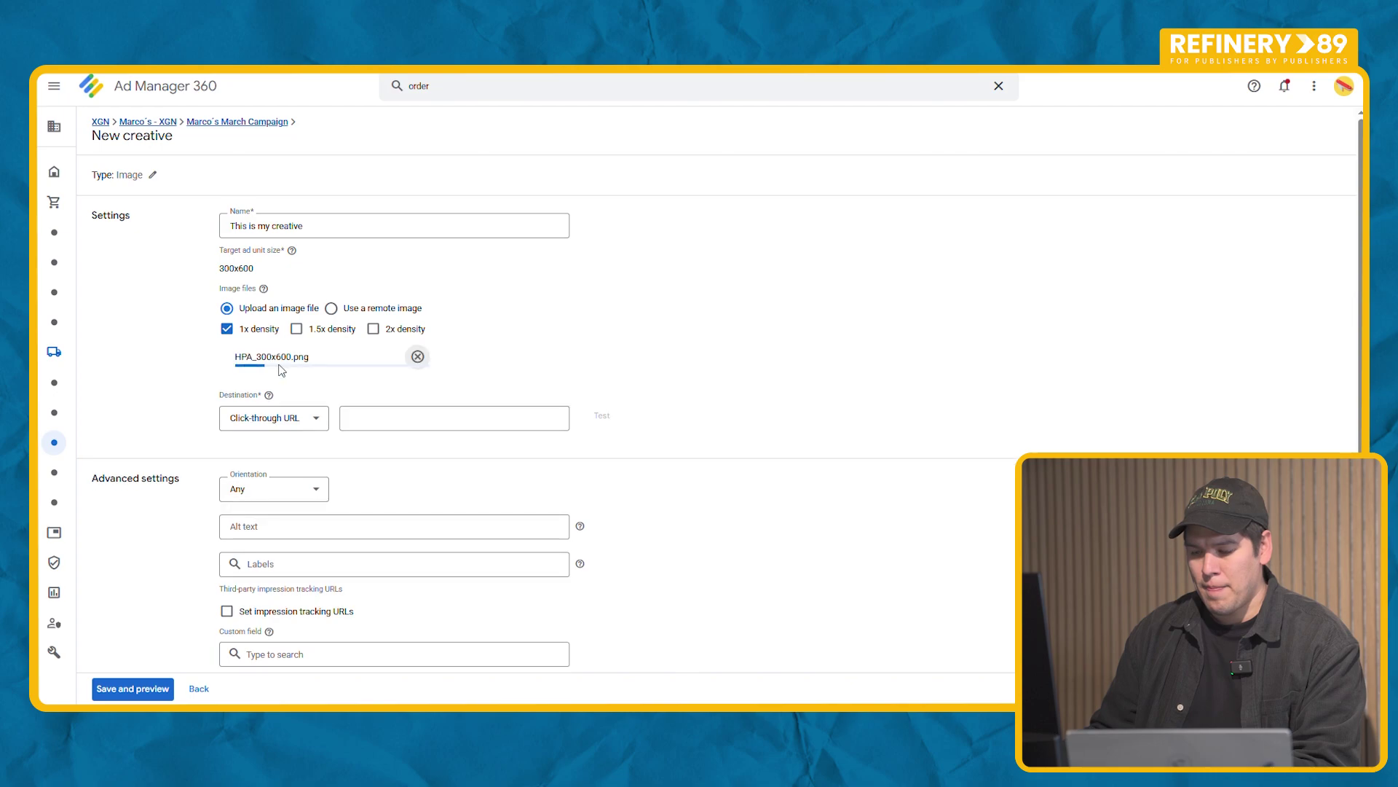
pyautogui.click(417, 486)
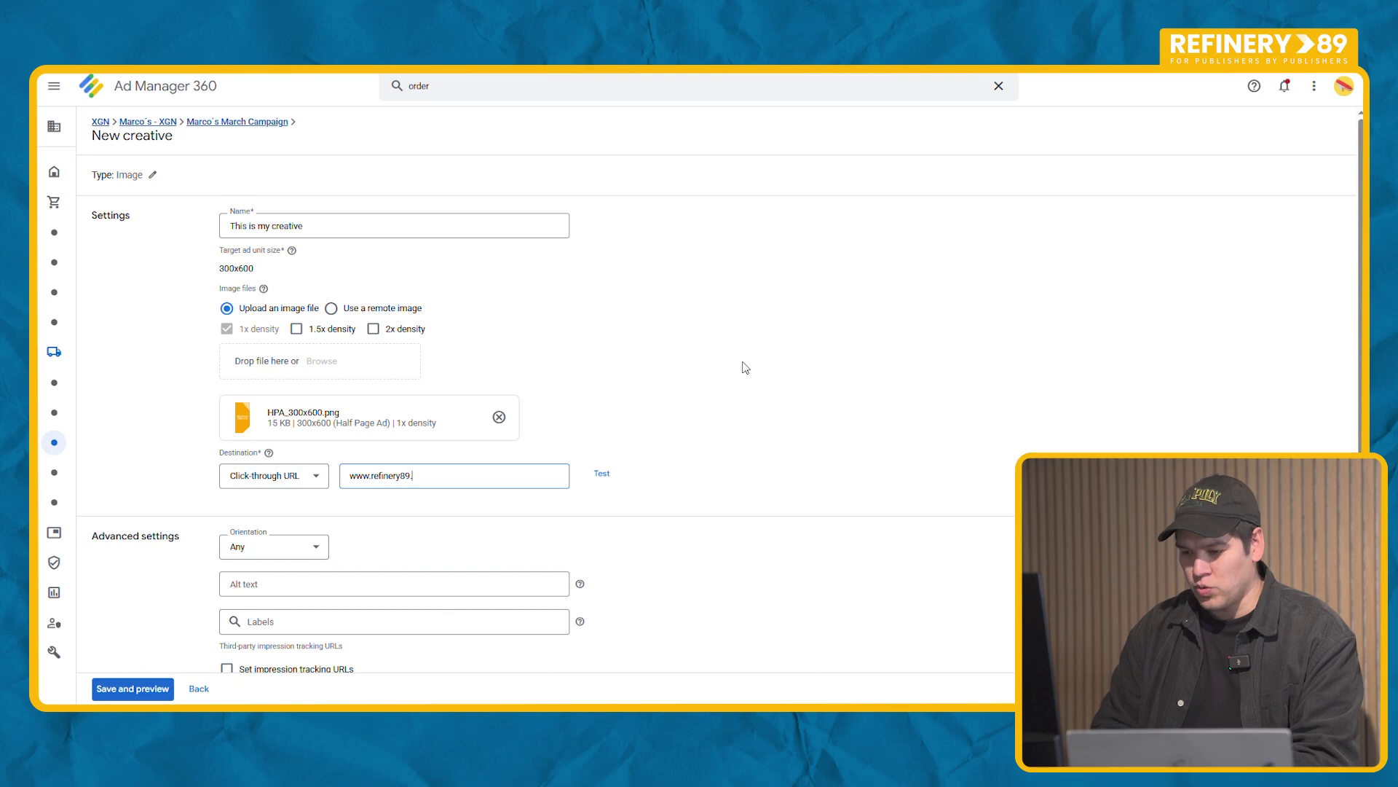
pyautogui.write('com')
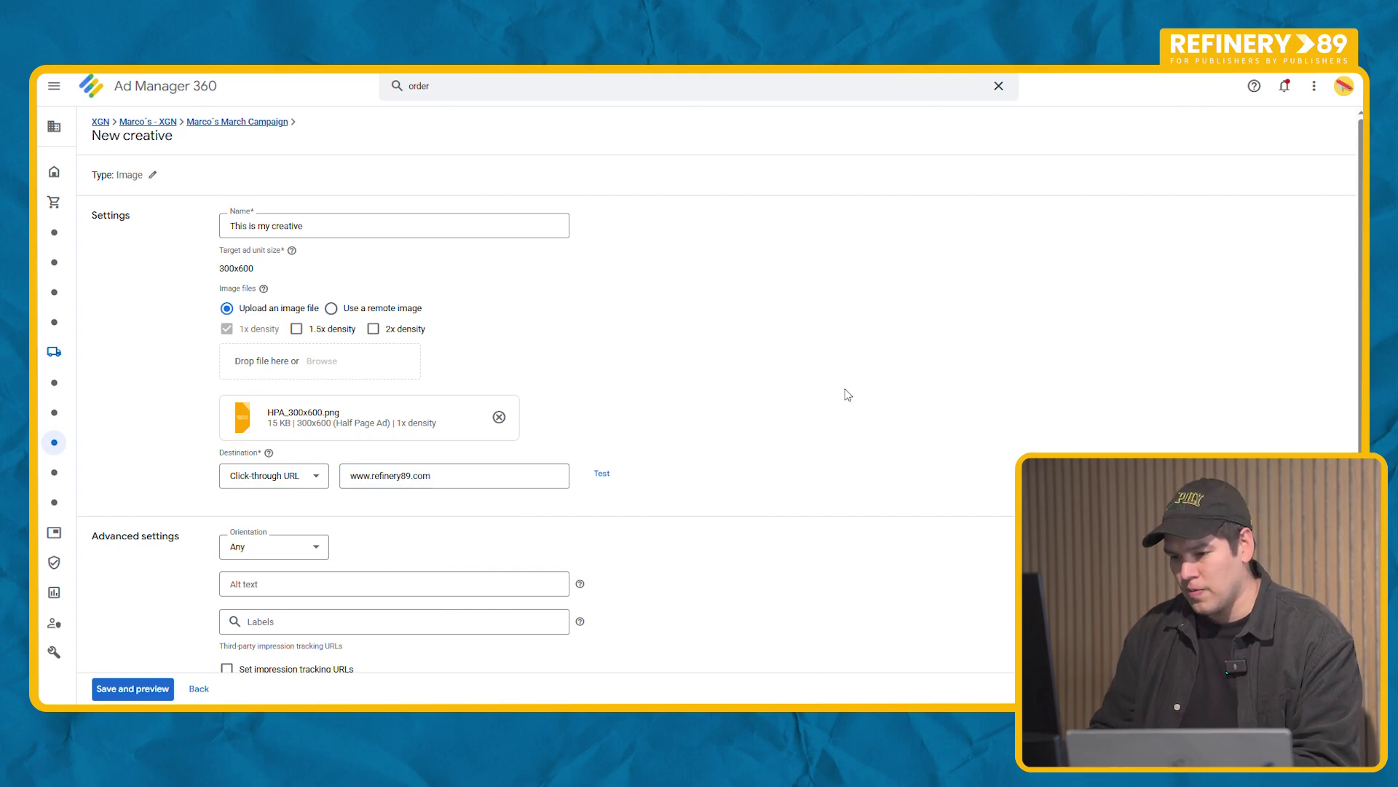
pyautogui.scroll(-4, 838, 386)
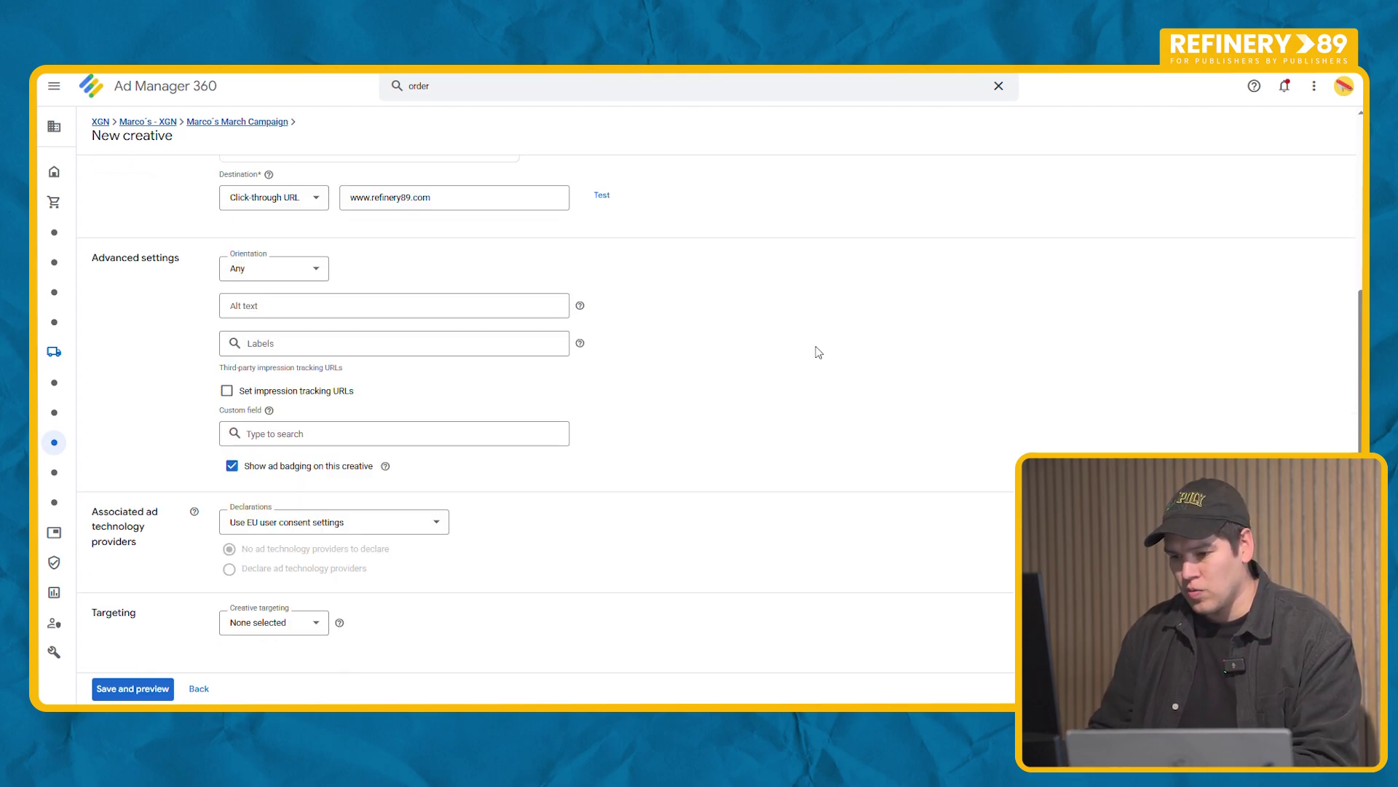
# - Try impression tracking URLs with four extra rows, then turn the option back off
pyautogui.click(227, 391)
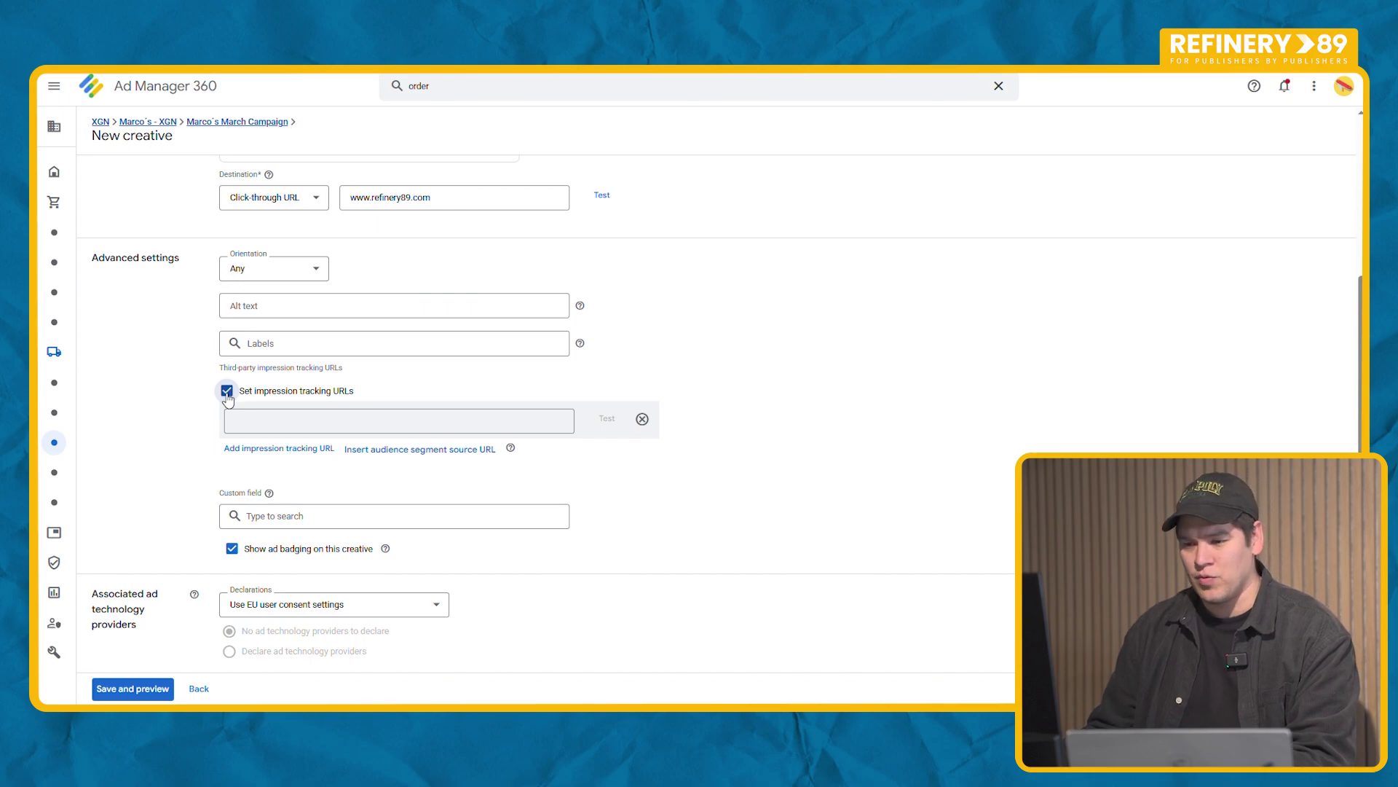
pyautogui.click(256, 448)
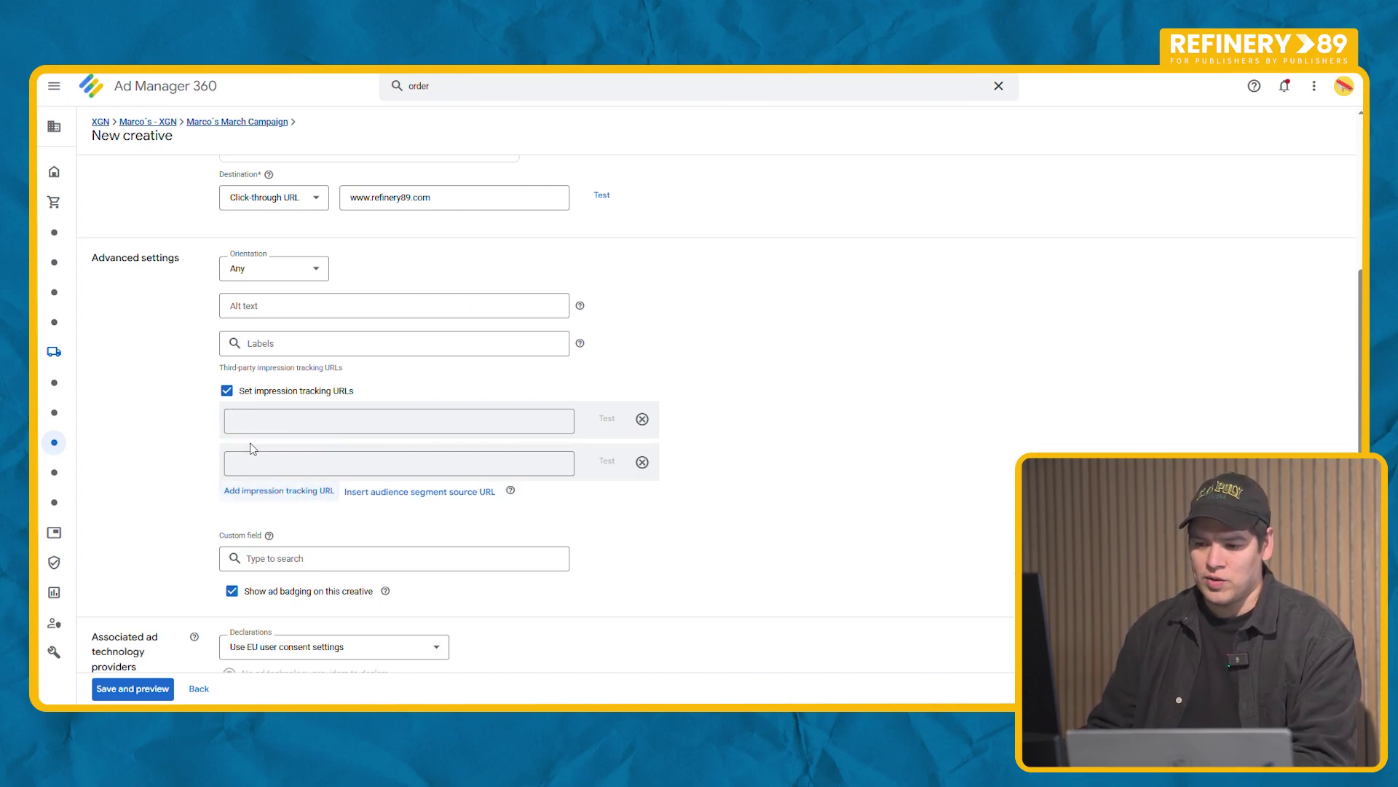
pyautogui.click(259, 492)
pyautogui.click(231, 535)
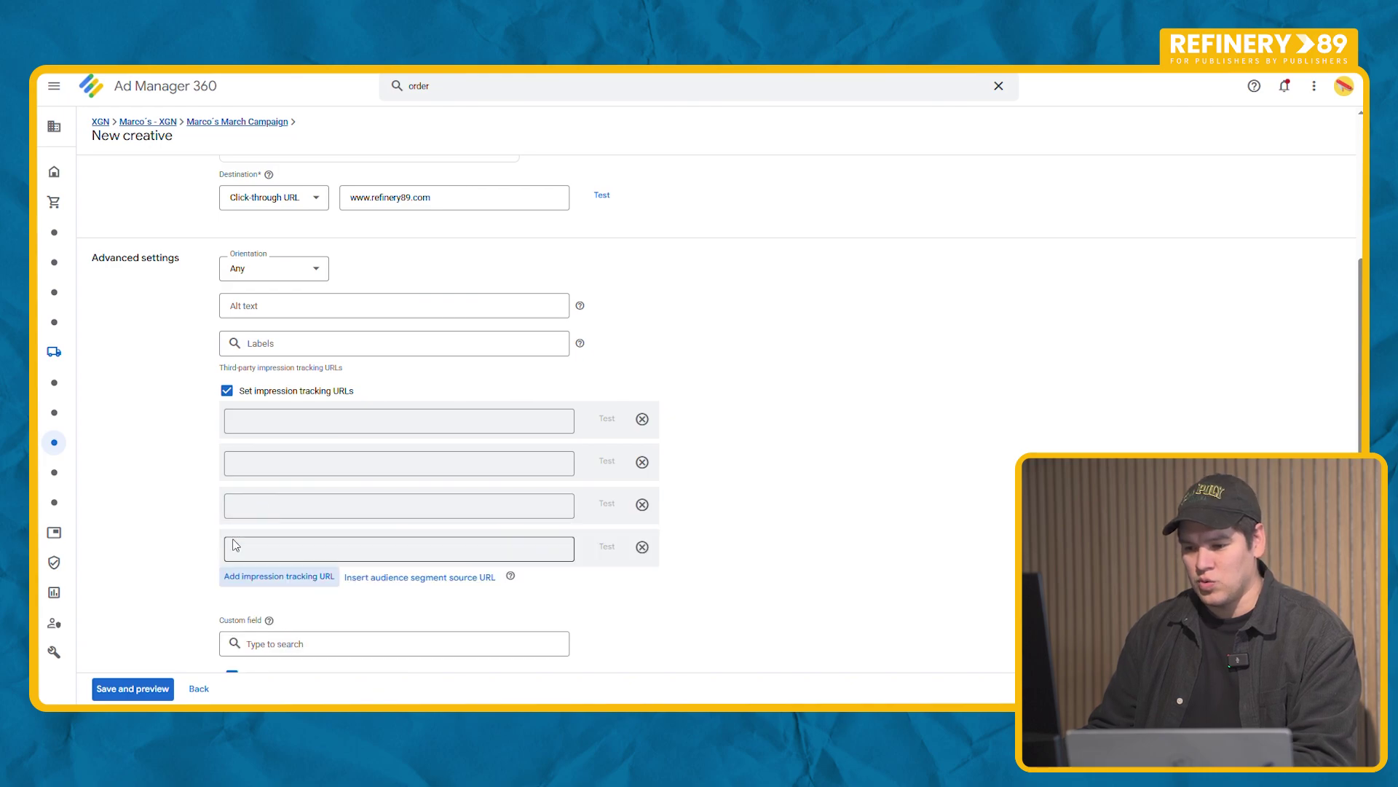
pyautogui.click(234, 576)
pyautogui.scroll(1, 181, 563)
pyautogui.scroll(-1, 181, 563)
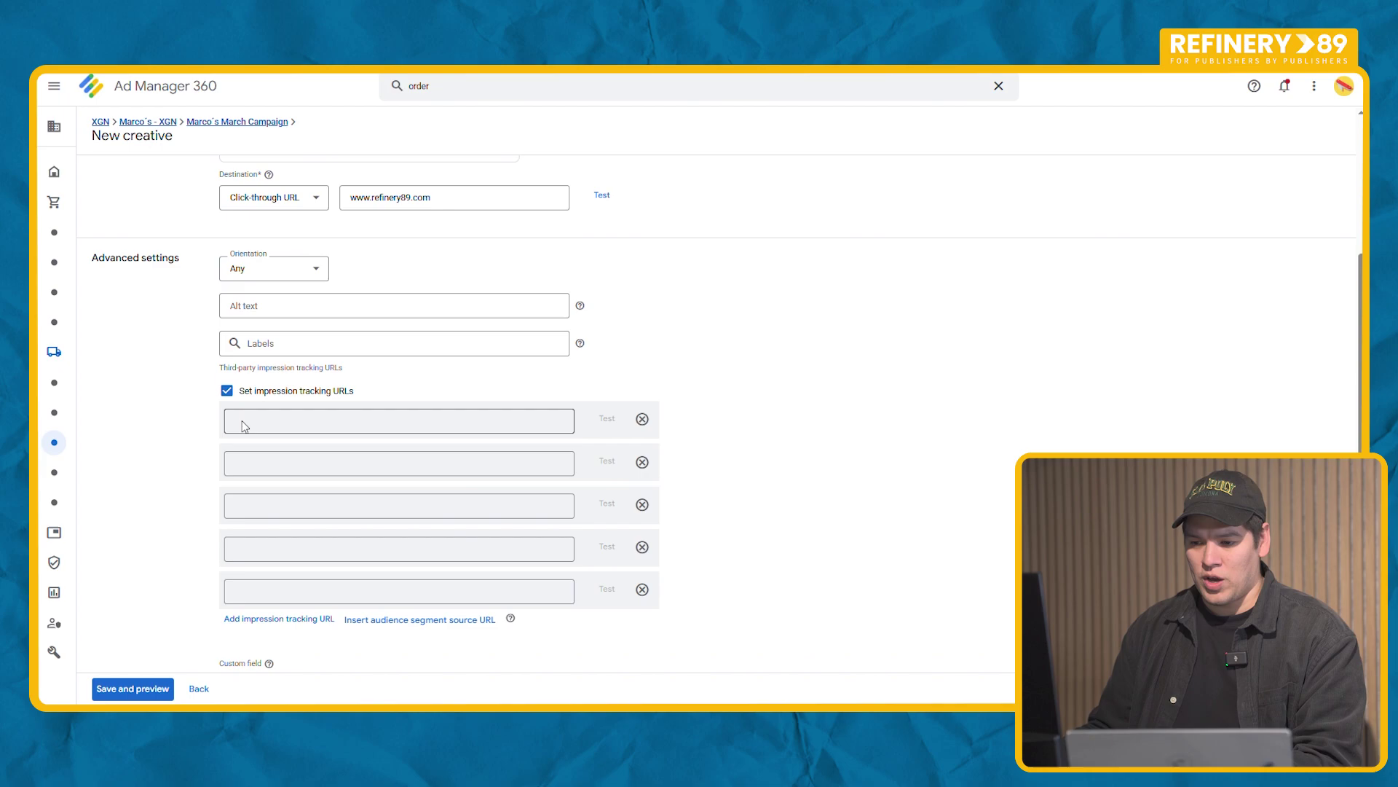
pyautogui.click(252, 394)
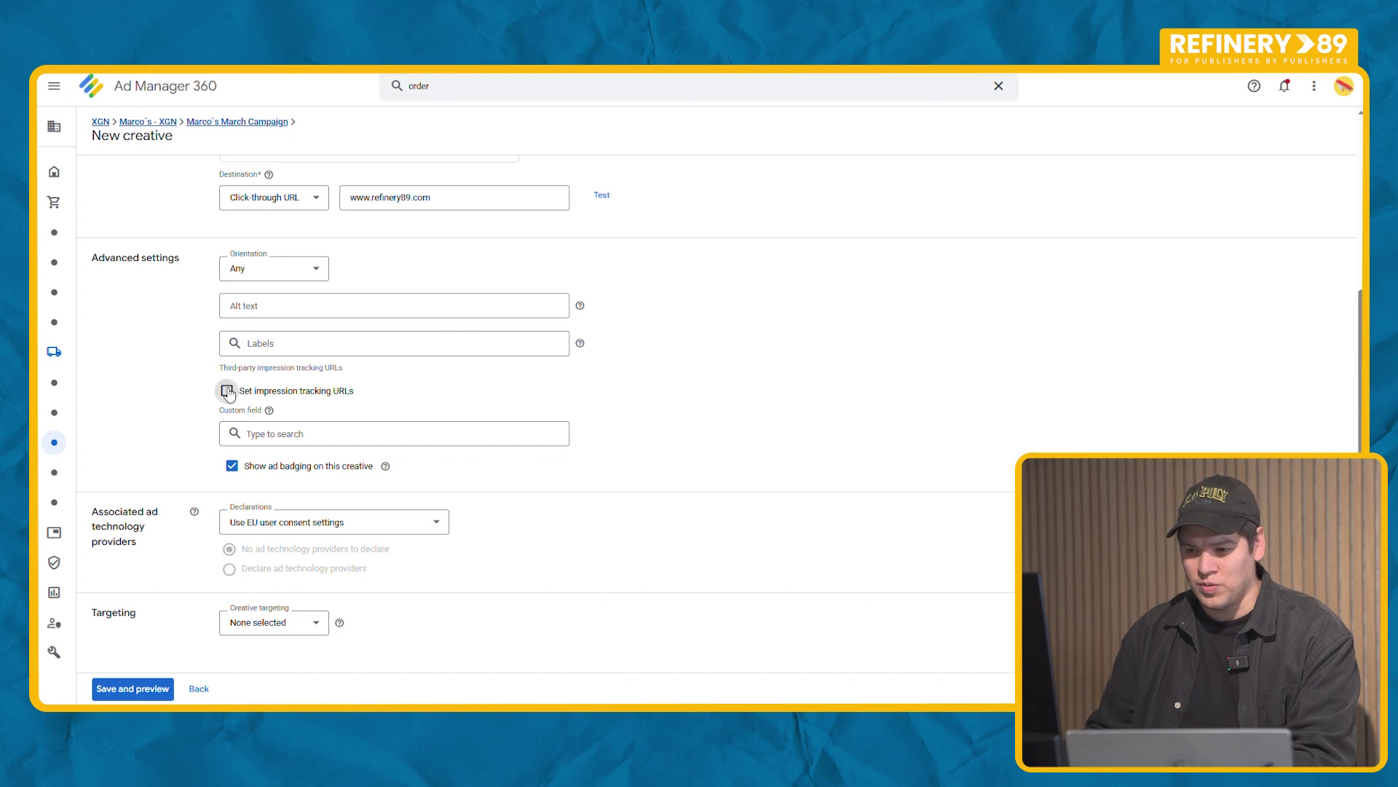
pyautogui.scroll(-1, 803, 453)
pyautogui.scroll(5, 750, 446)
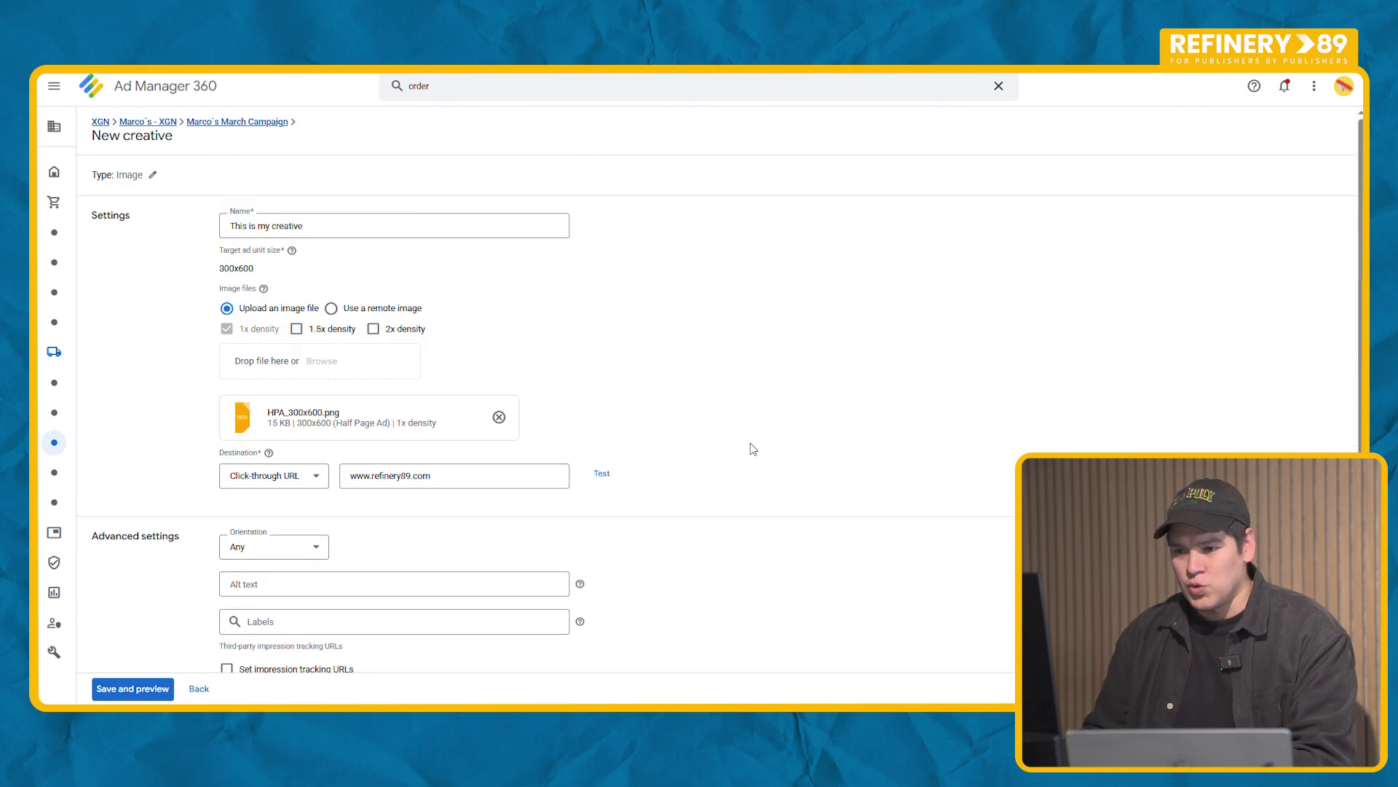
# - Save the creative and set up an on-site preview with the pasted XGN article URL
pyautogui.click(146, 689)
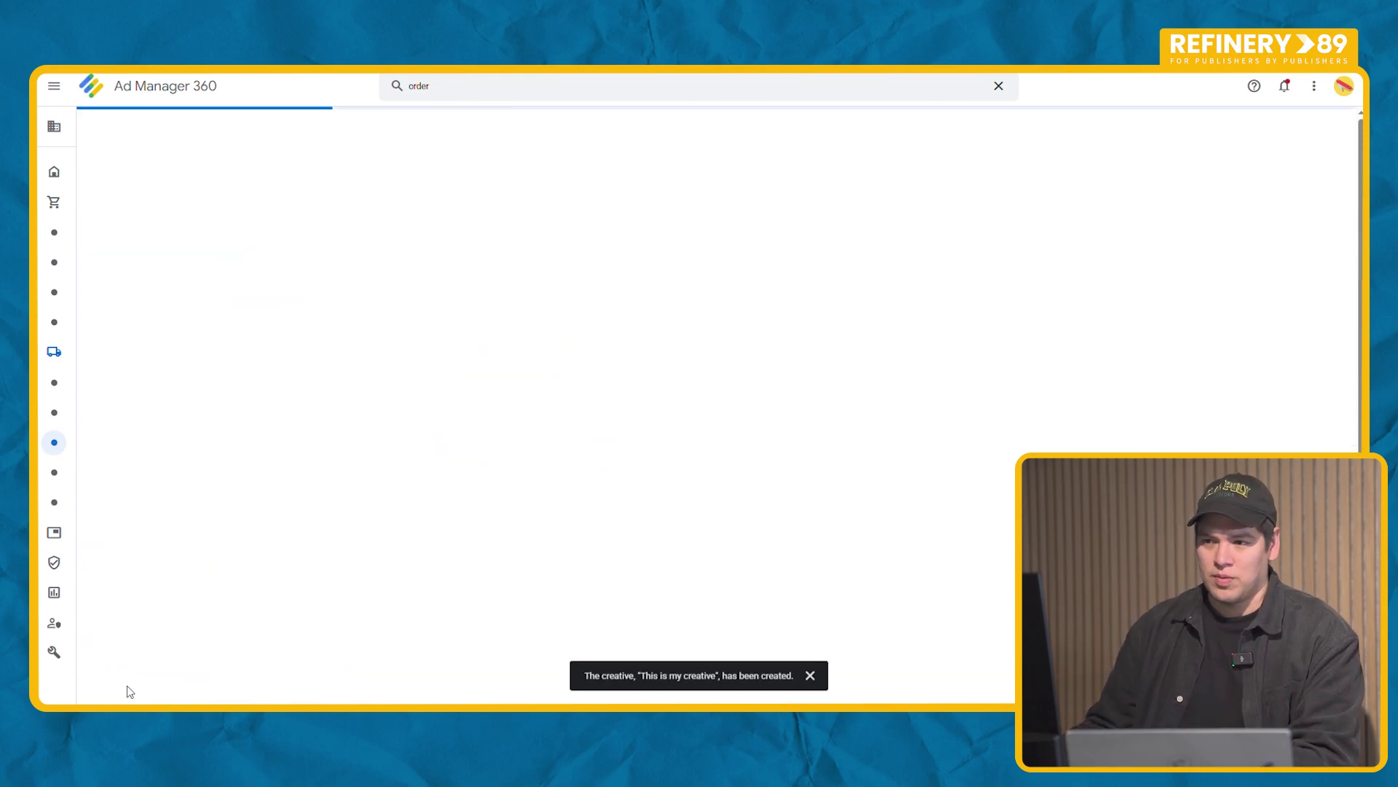
pyautogui.click(228, 269)
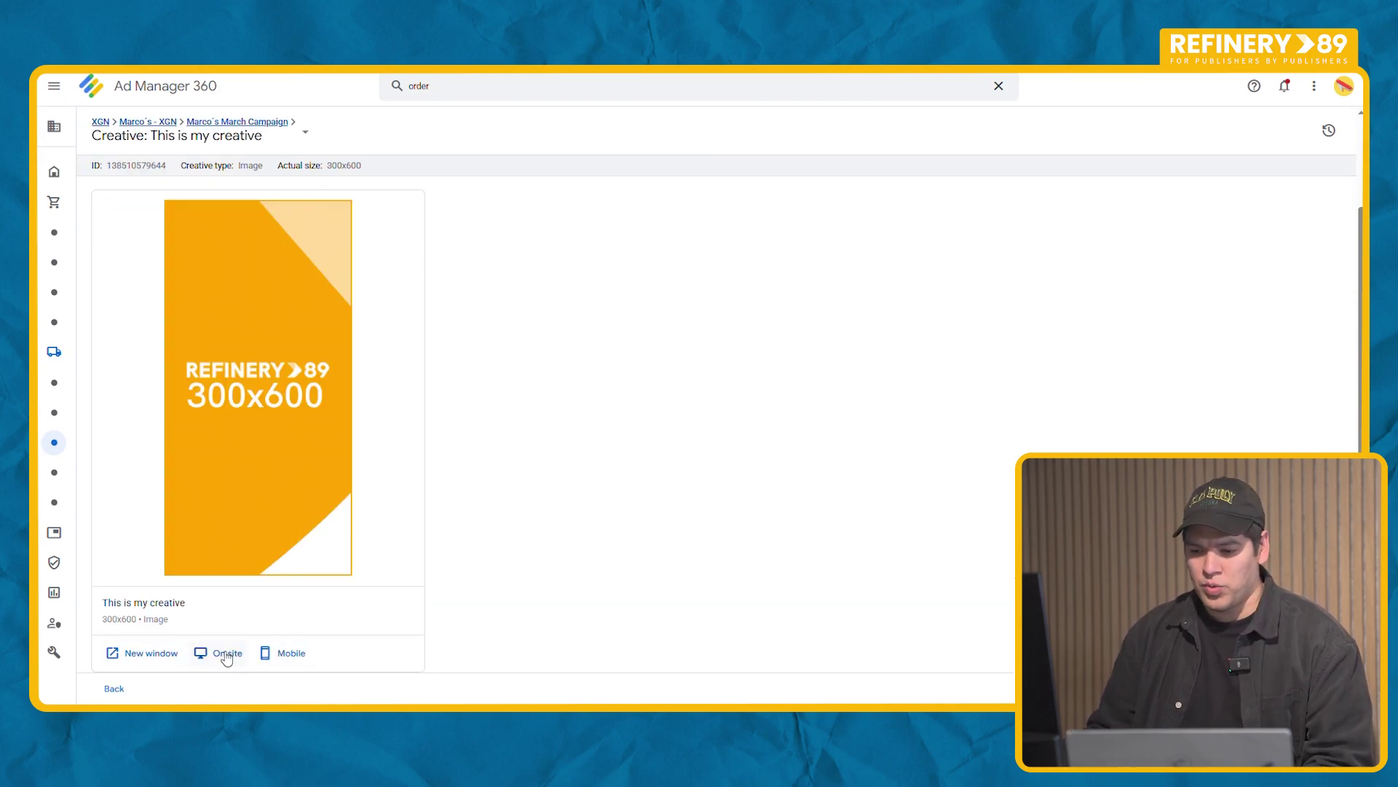
pyautogui.click(227, 654)
pyautogui.click(609, 400)
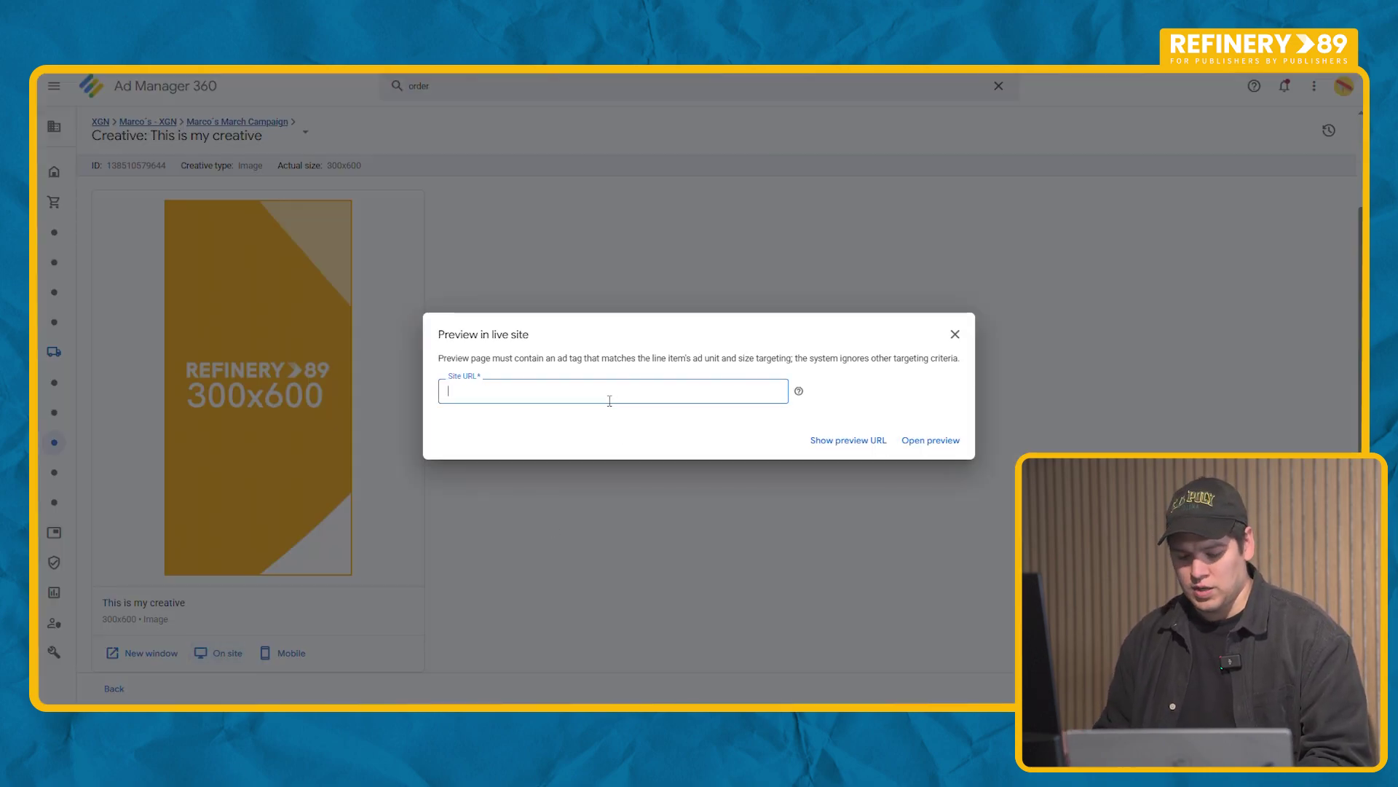
pyautogui.write('https://www.xgn.nl/nieuws/switch-2-wordt-de-grootste-console-launch-ooit-ondanks-hoge-prijs')
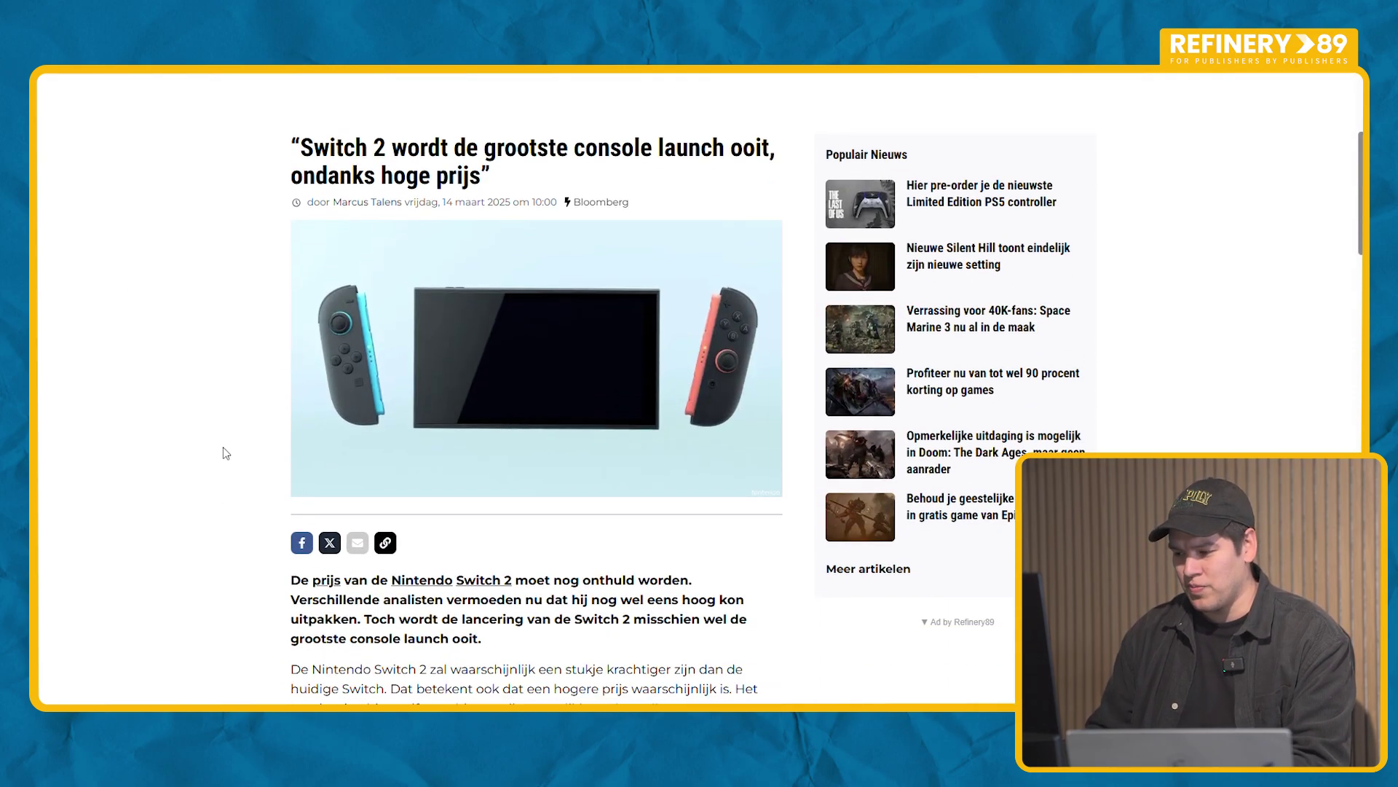
pyautogui.scroll(-6, 226, 448)
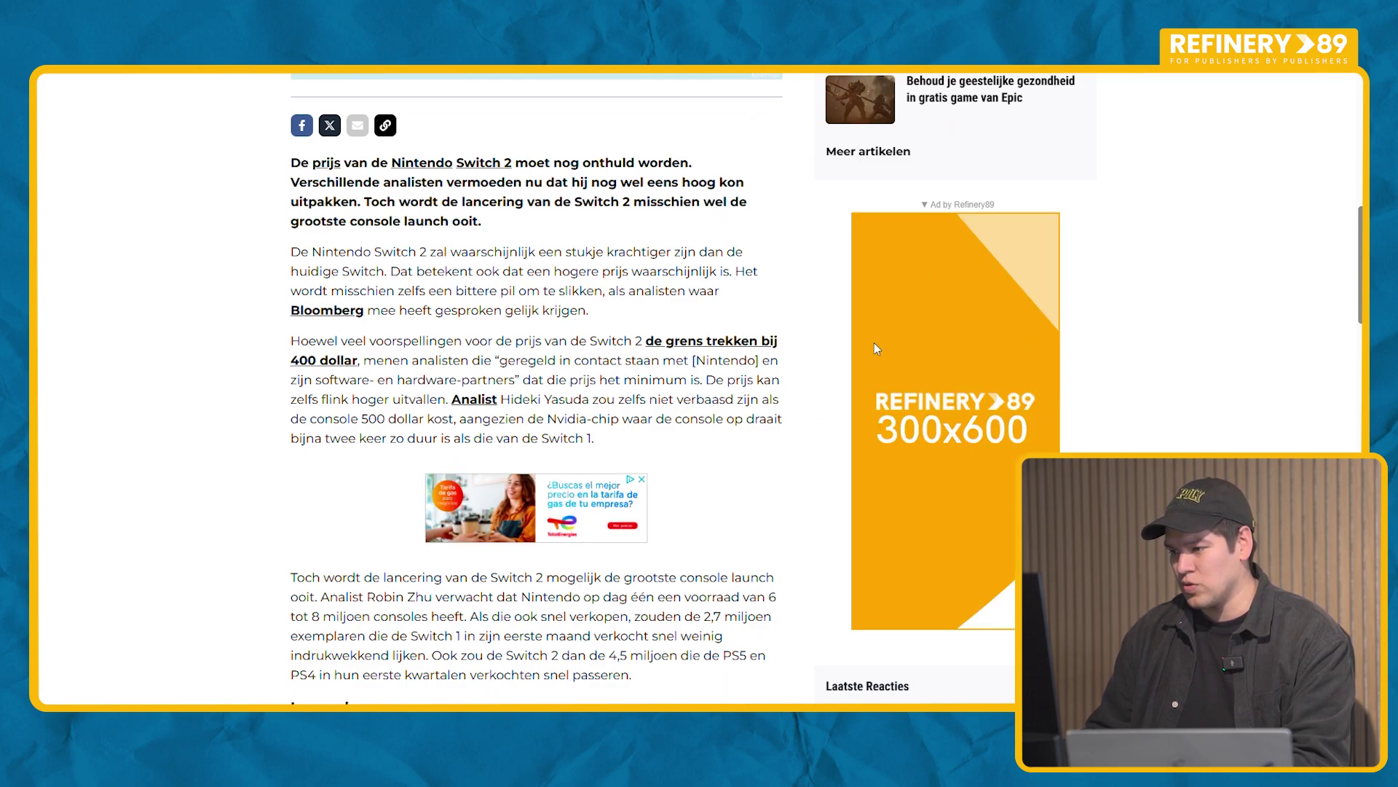
pyautogui.click(966, 434)
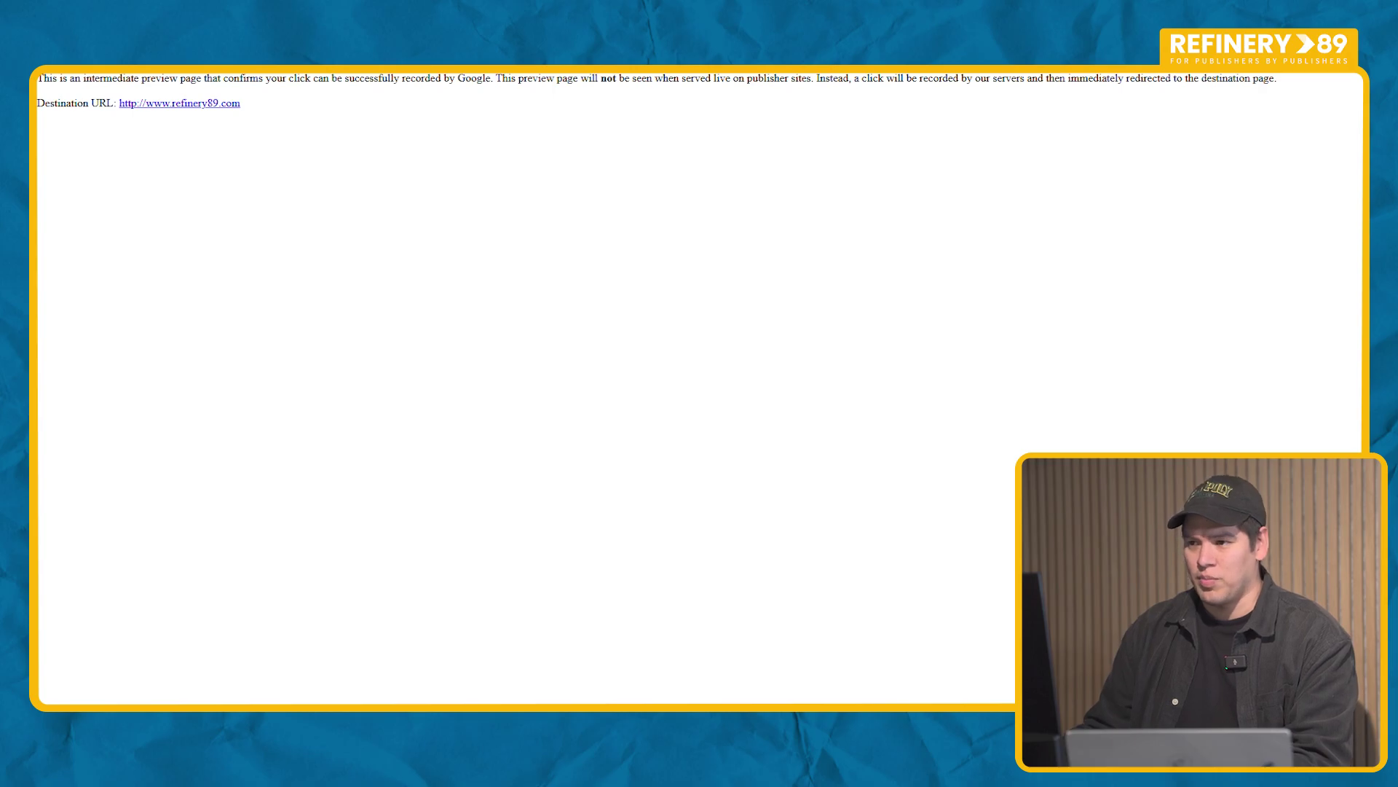
pyautogui.hotkey('alt', 'Left')
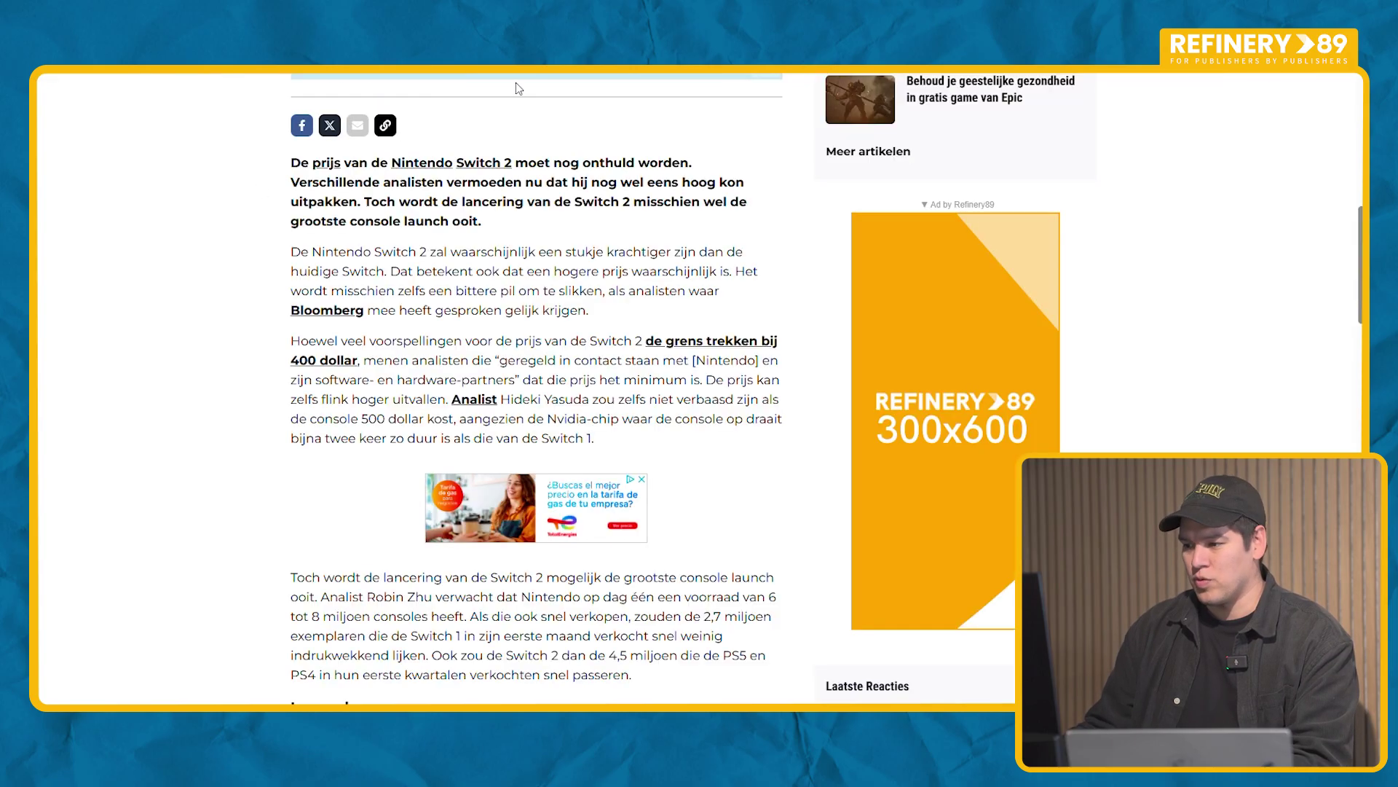
pyautogui.scroll(-3, 808, 468)
pyautogui.scroll(6, 809, 469)
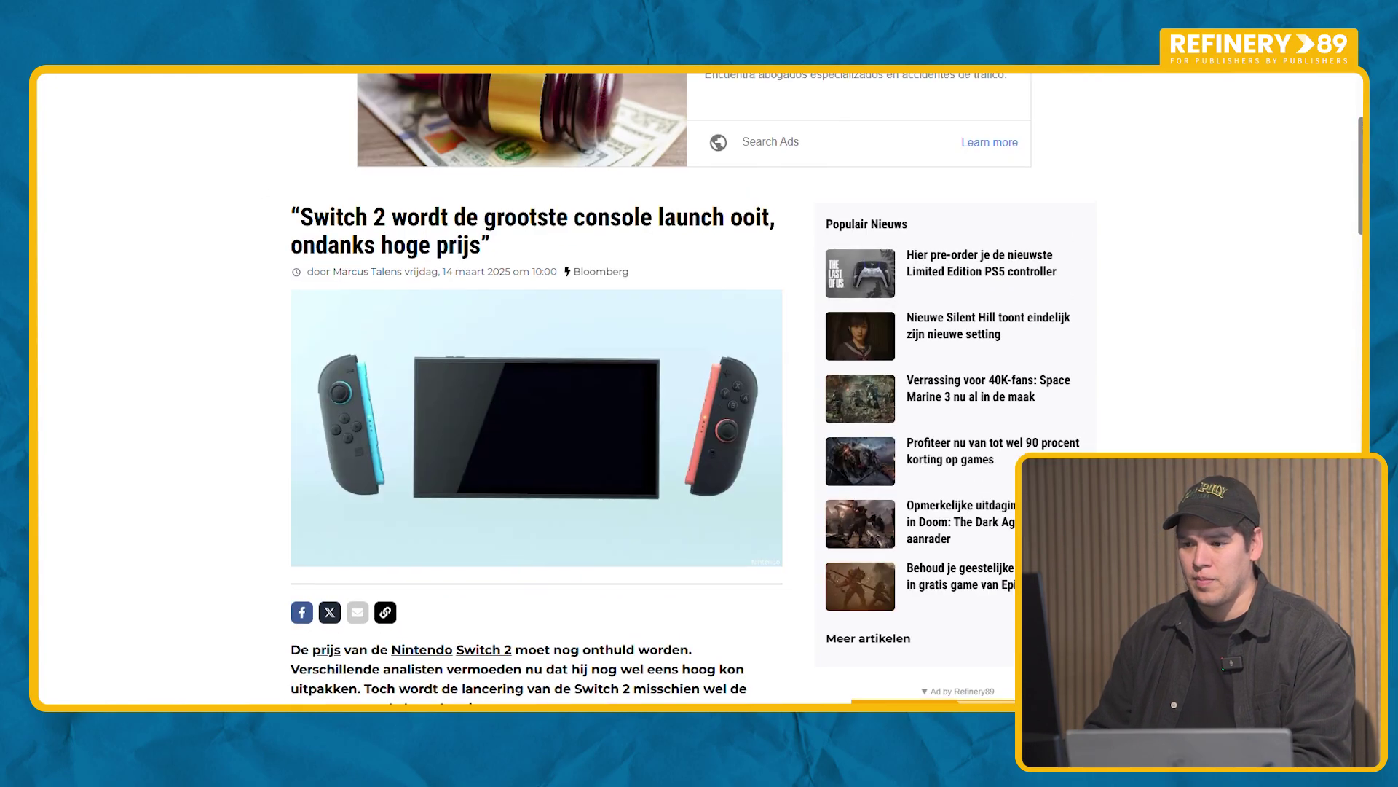
pyautogui.scroll(-5, 117, 466)
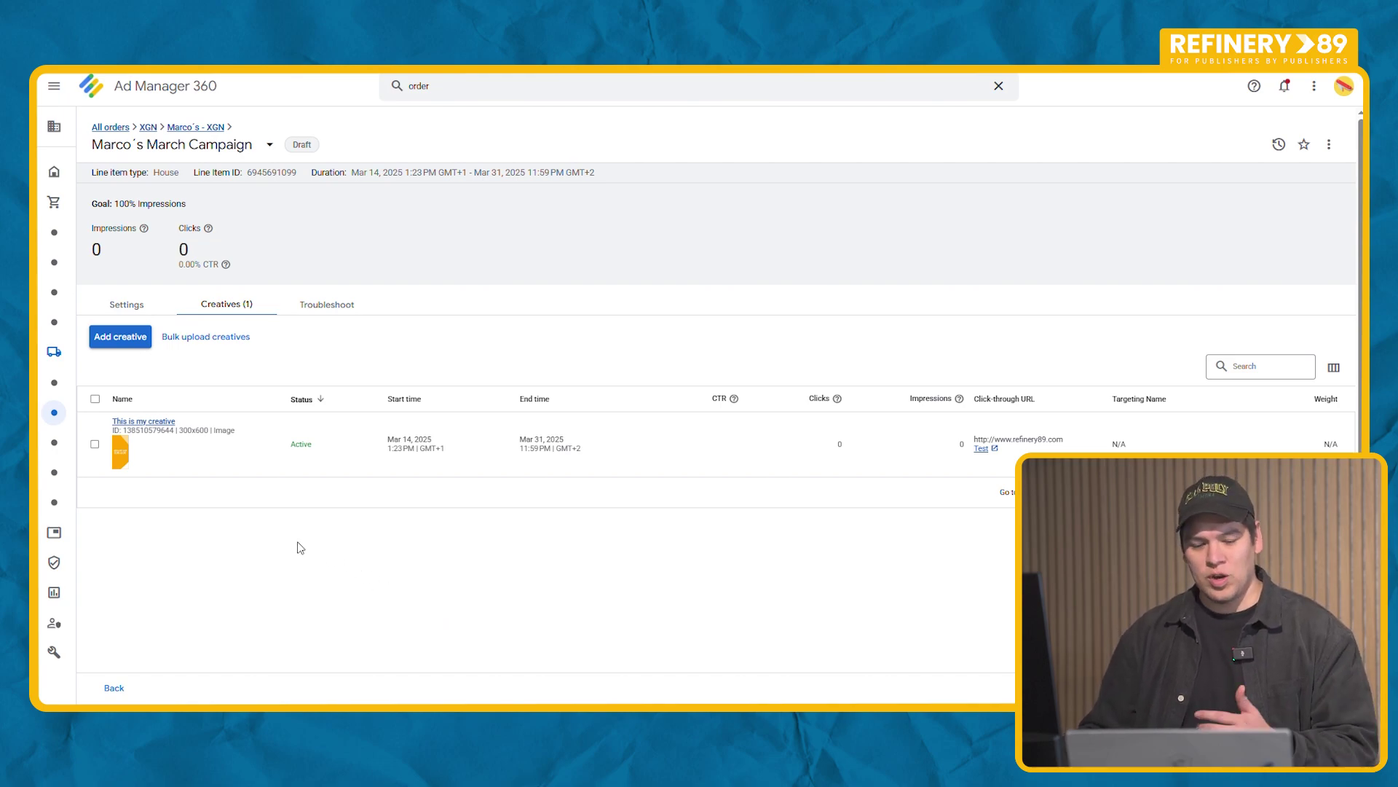
# - Return to the Marco - XGN order and start a new Sponsorship display line item
pyautogui.hotkey('alt', 'Left')
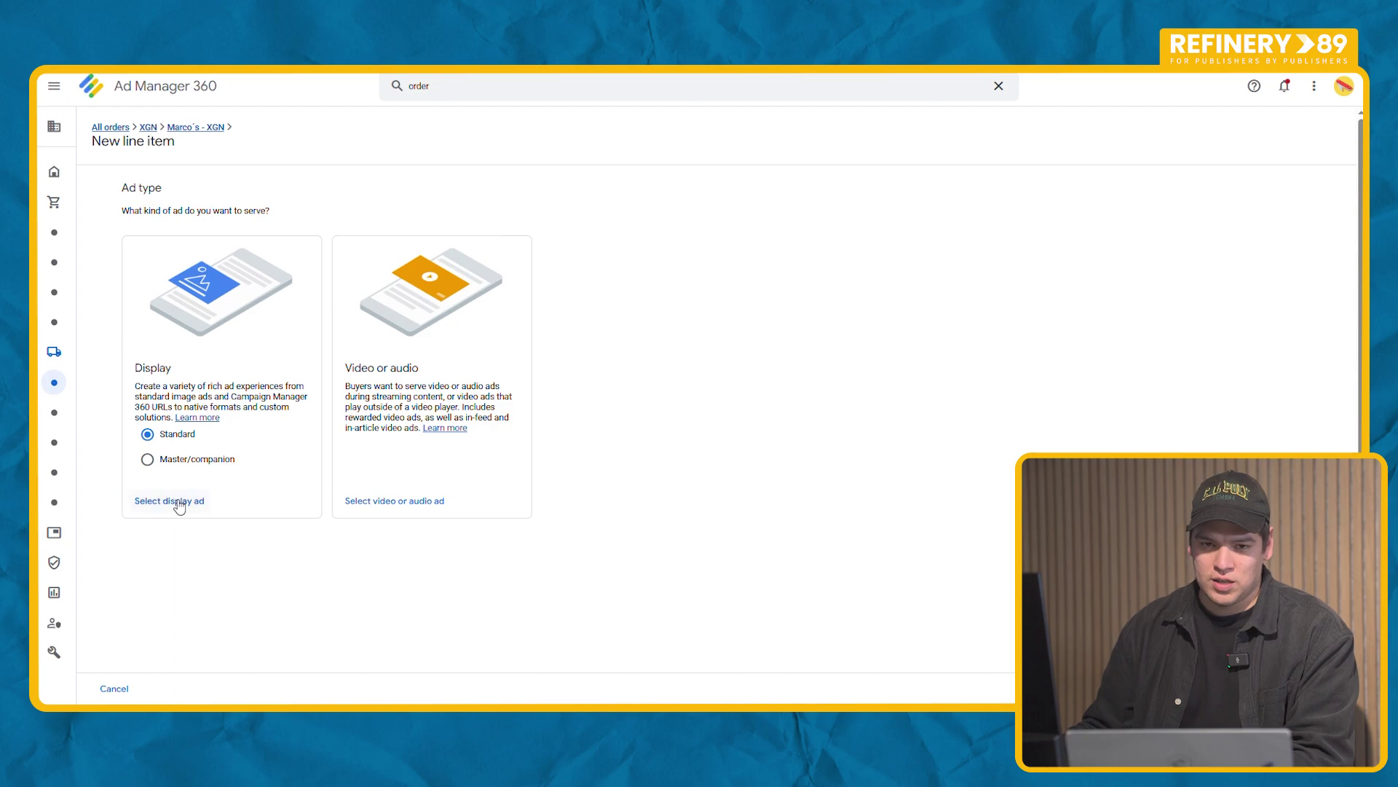
pyautogui.click(177, 510)
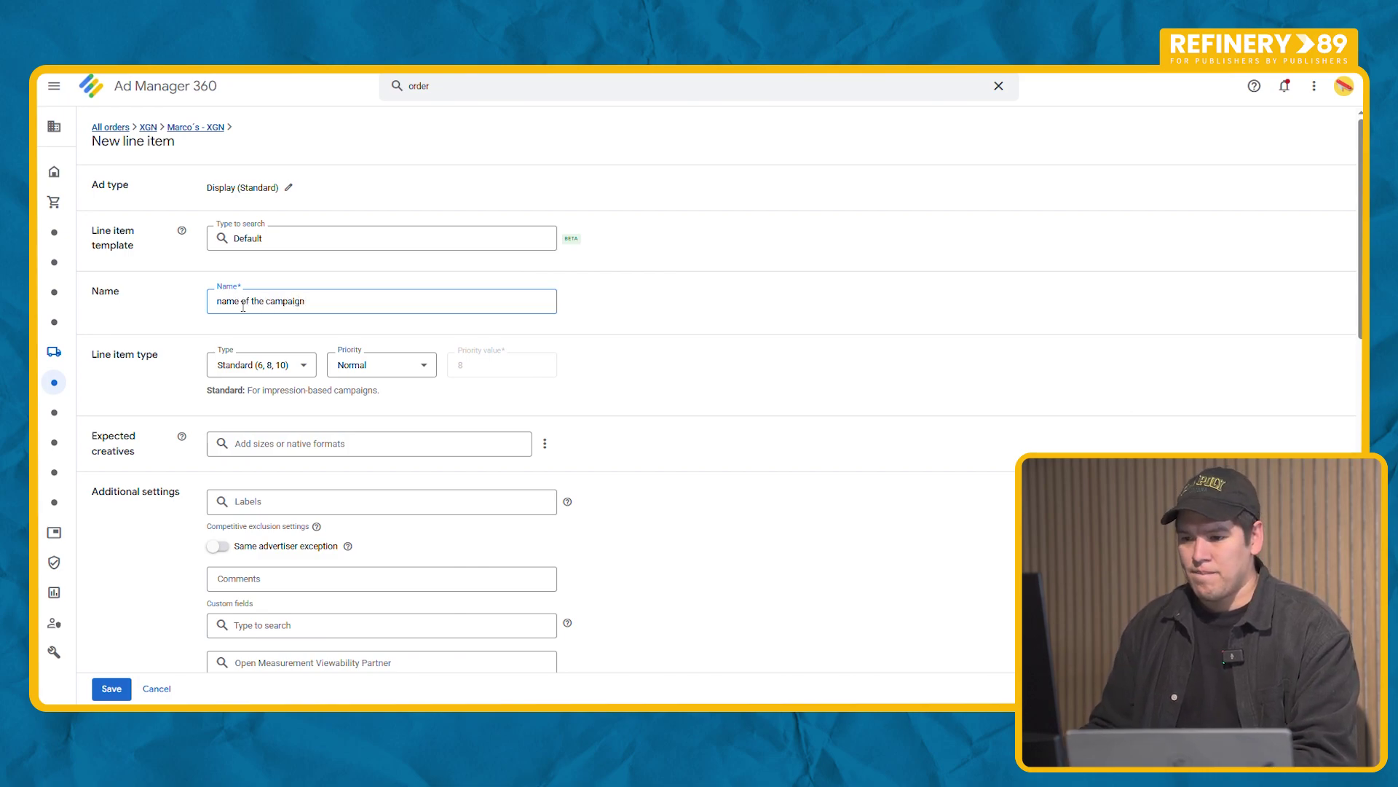
pyautogui.click(262, 365)
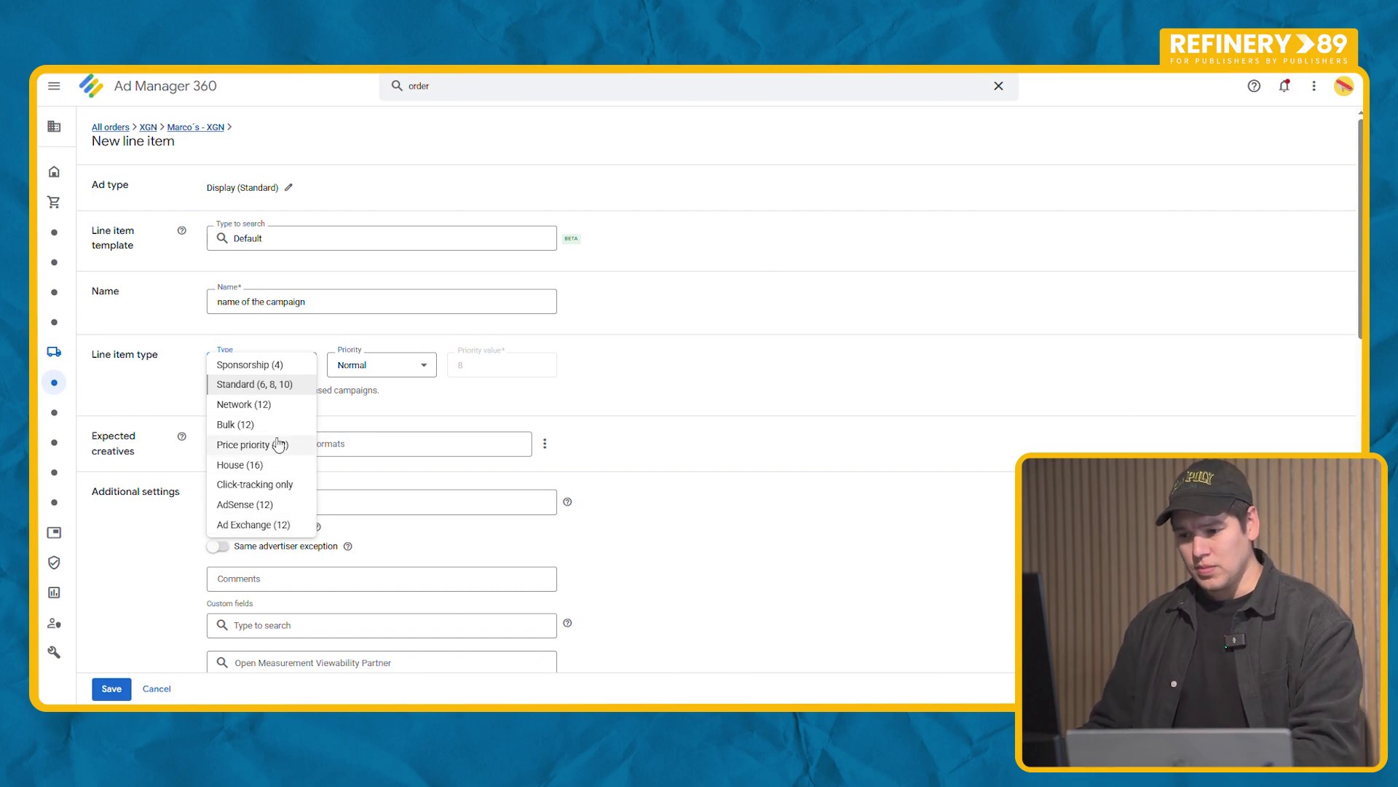
pyautogui.click(249, 365)
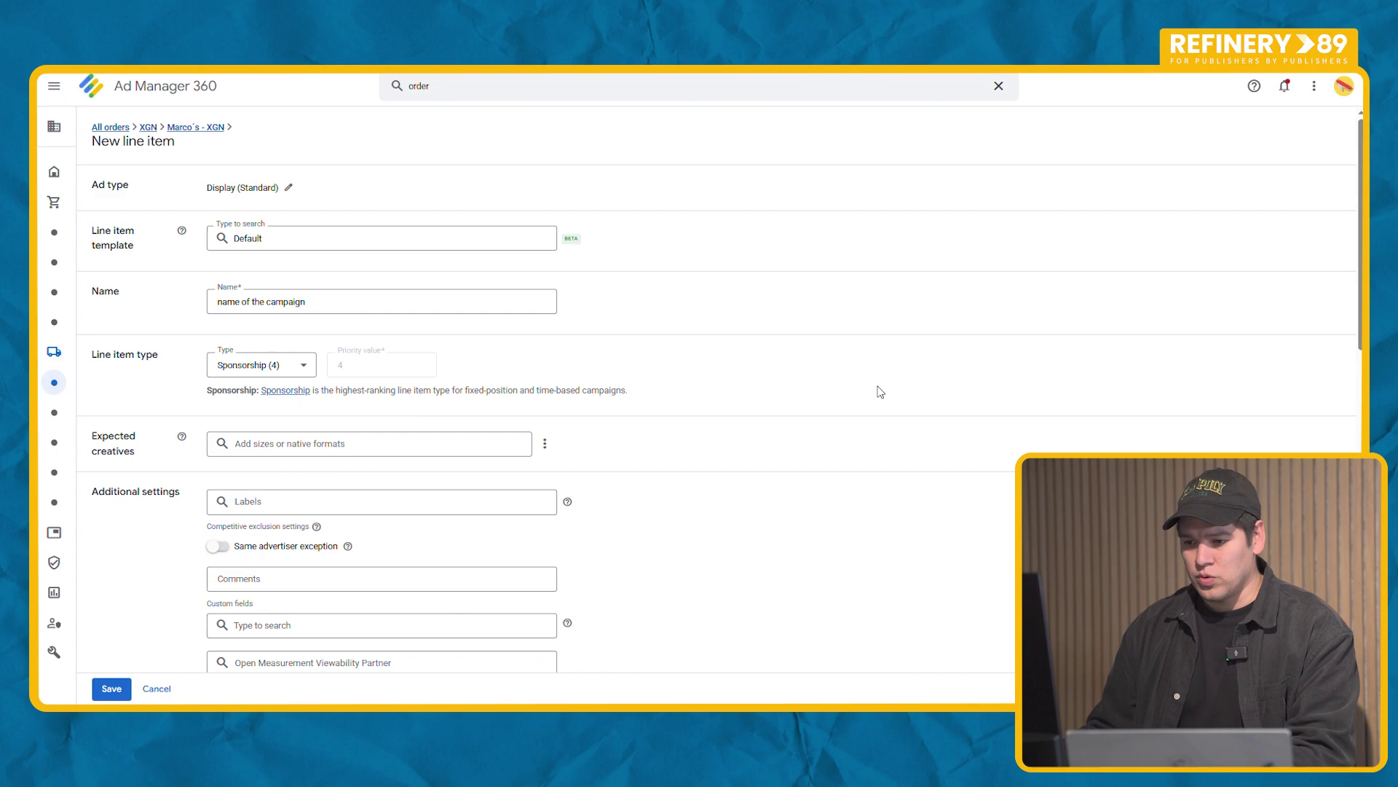
pyautogui.scroll(-2, 902, 381)
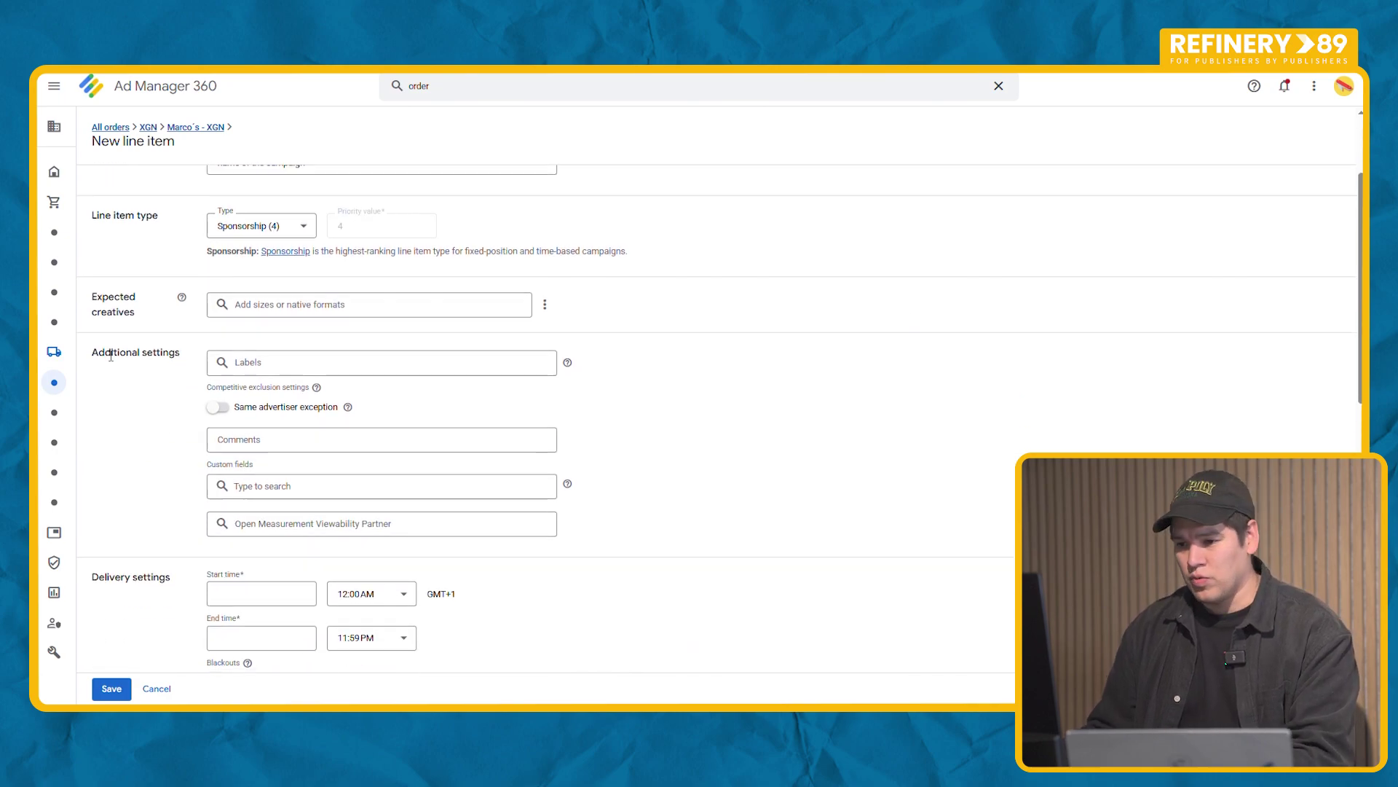
# - Add Outstream Native as the line item's expected creative
pyautogui.click(332, 306)
pyautogui.write('out')
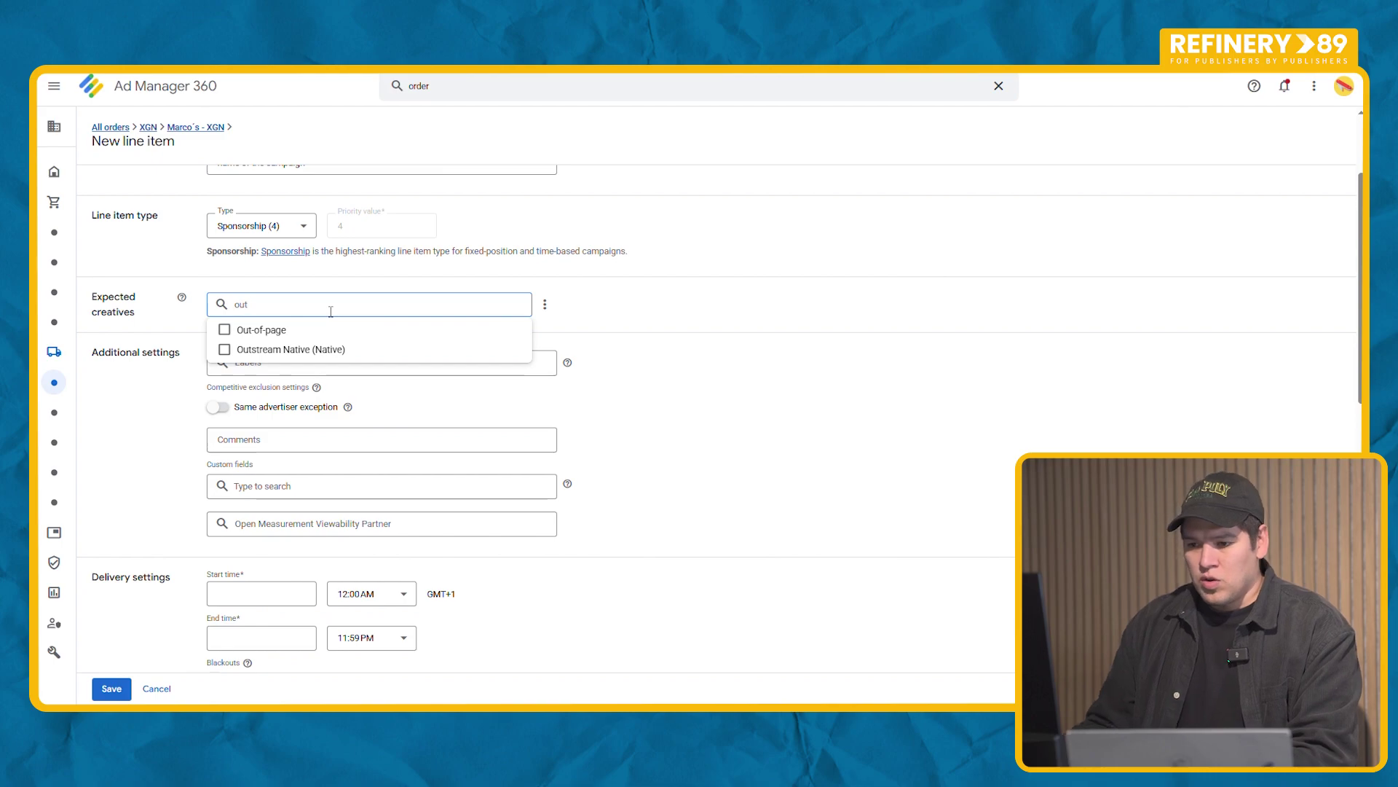
pyautogui.click(266, 351)
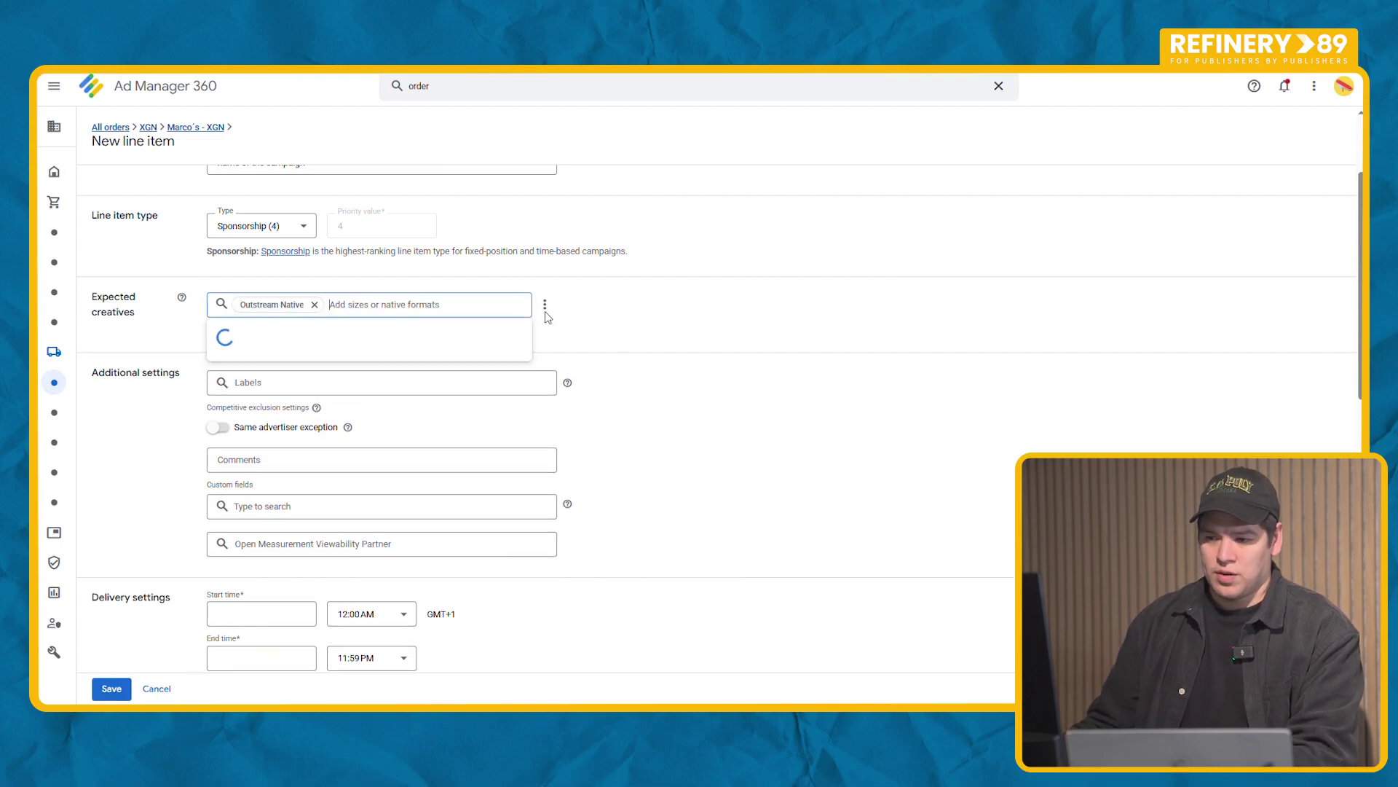
pyautogui.click(680, 325)
# - Set the line item to start immediately with an unlimited end time
pyautogui.scroll(-2, 683, 325)
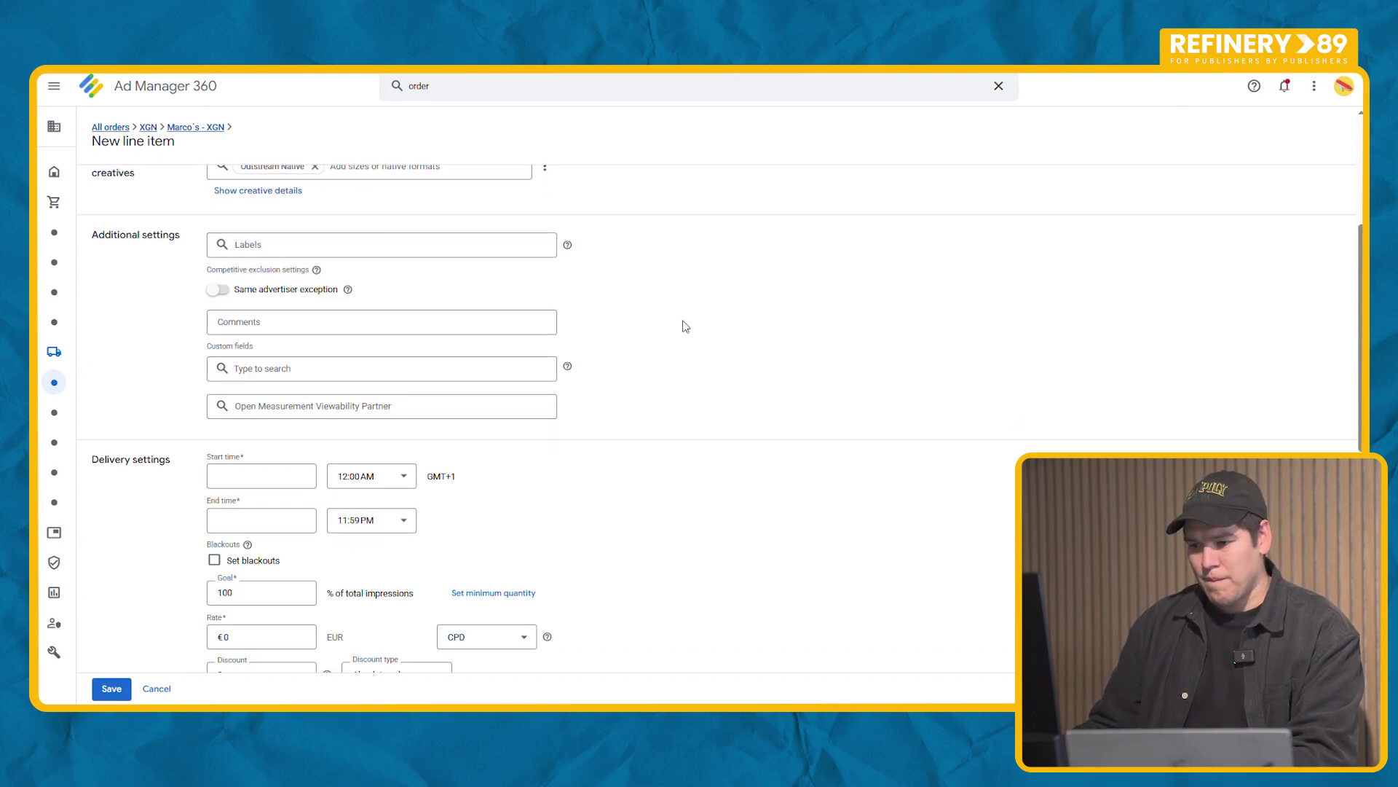
pyautogui.click(251, 480)
pyautogui.click(244, 498)
pyautogui.click(268, 530)
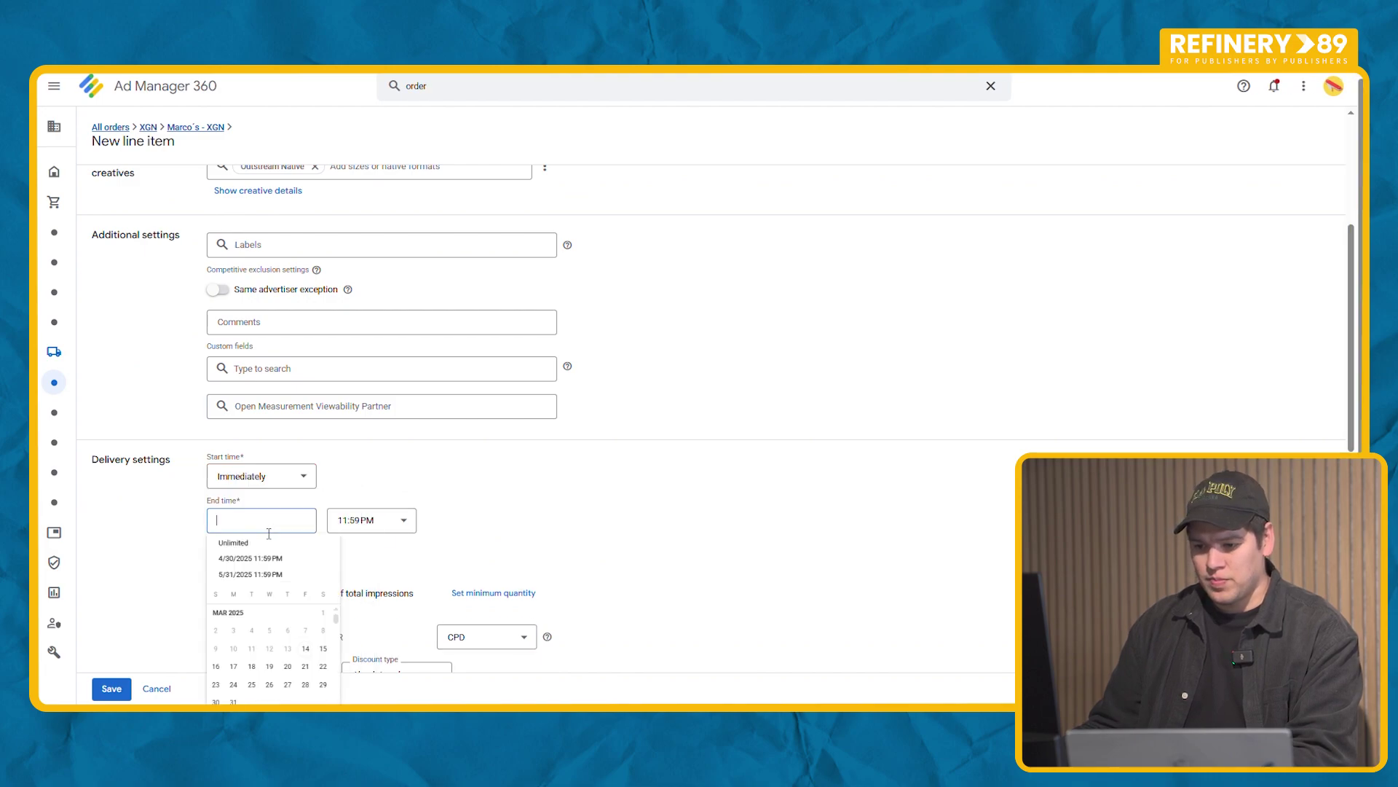
pyautogui.click(243, 543)
pyautogui.scroll(-3, 796, 379)
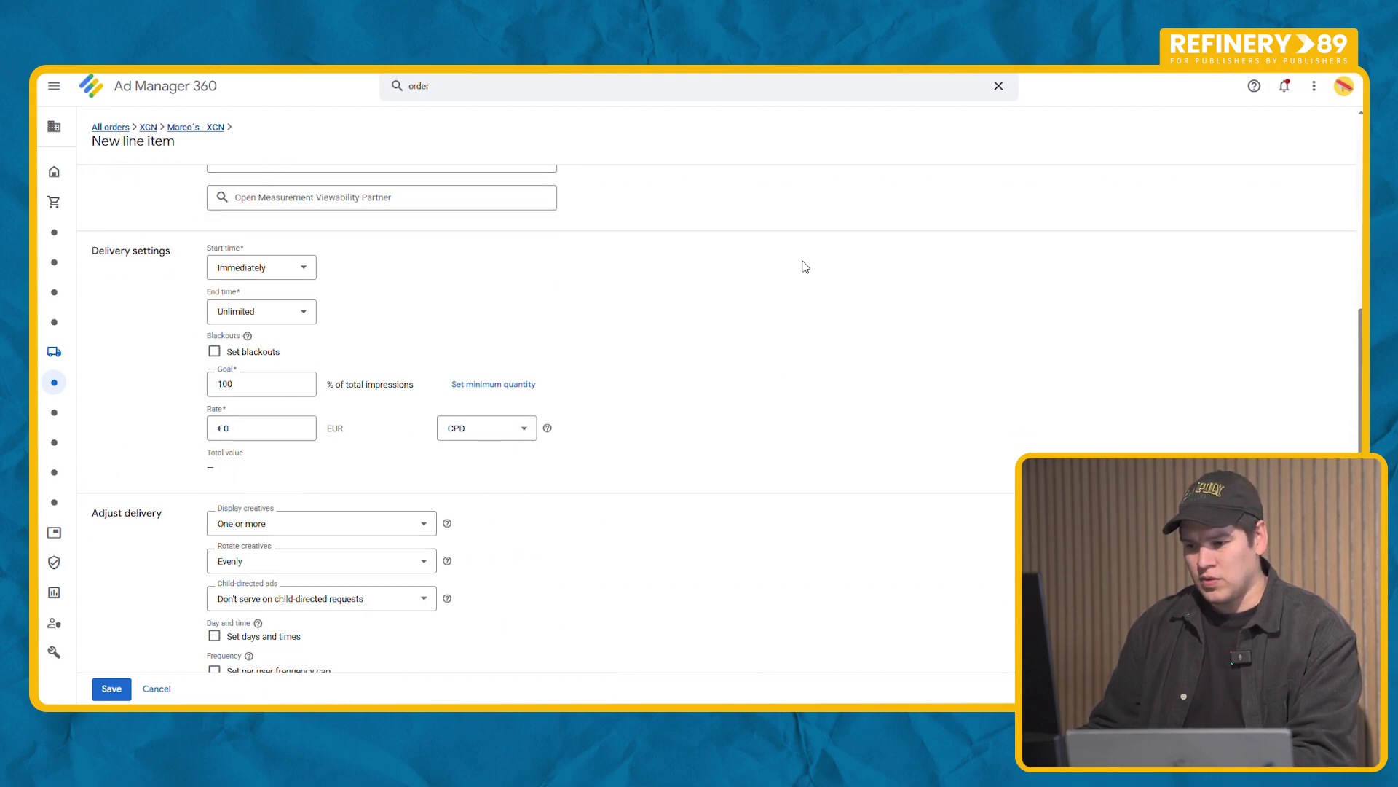
pyautogui.scroll(-2, 808, 265)
# - Target the line item's inventory at the XGNnl ad units, found by searching 'xgnnl'
pyautogui.scroll(-3, 867, 313)
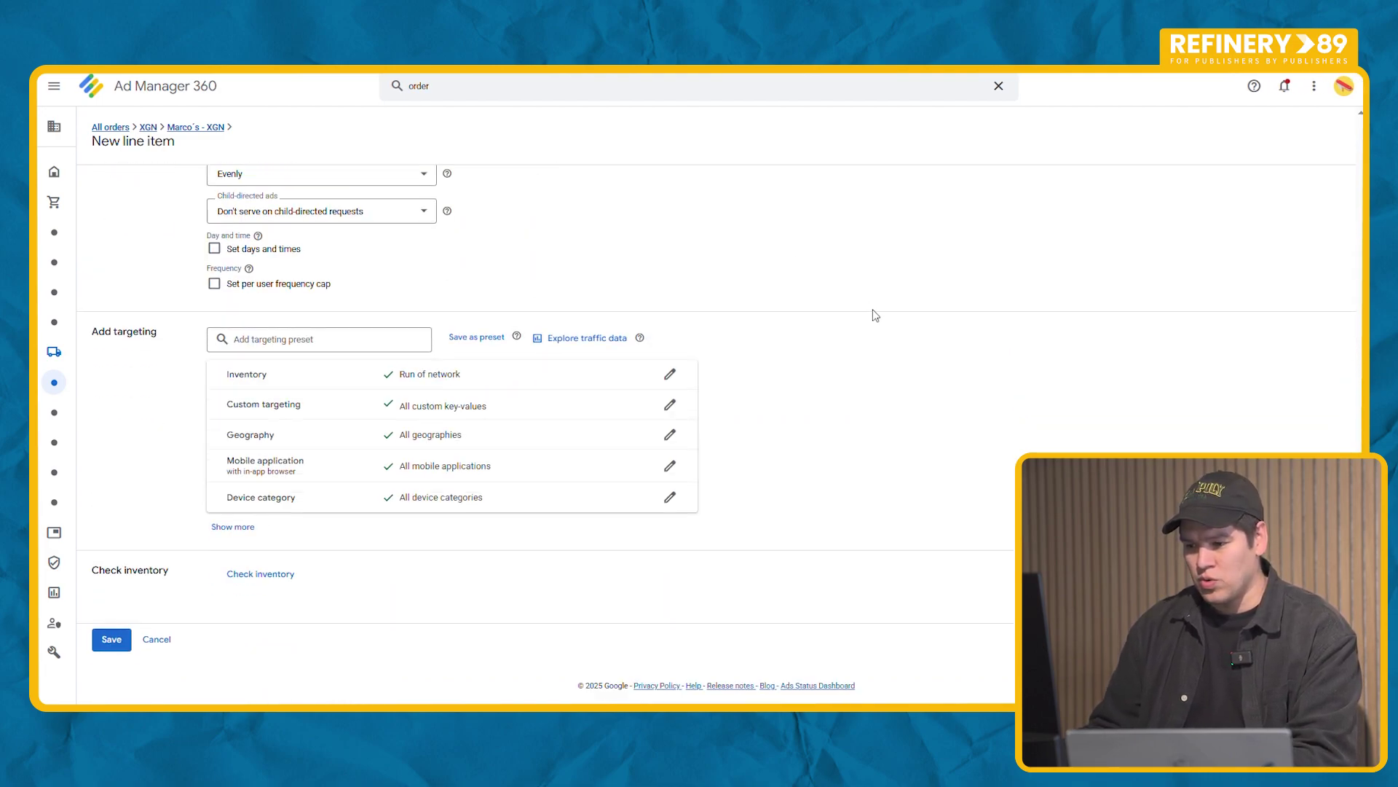
pyautogui.click(335, 377)
pyautogui.click(418, 433)
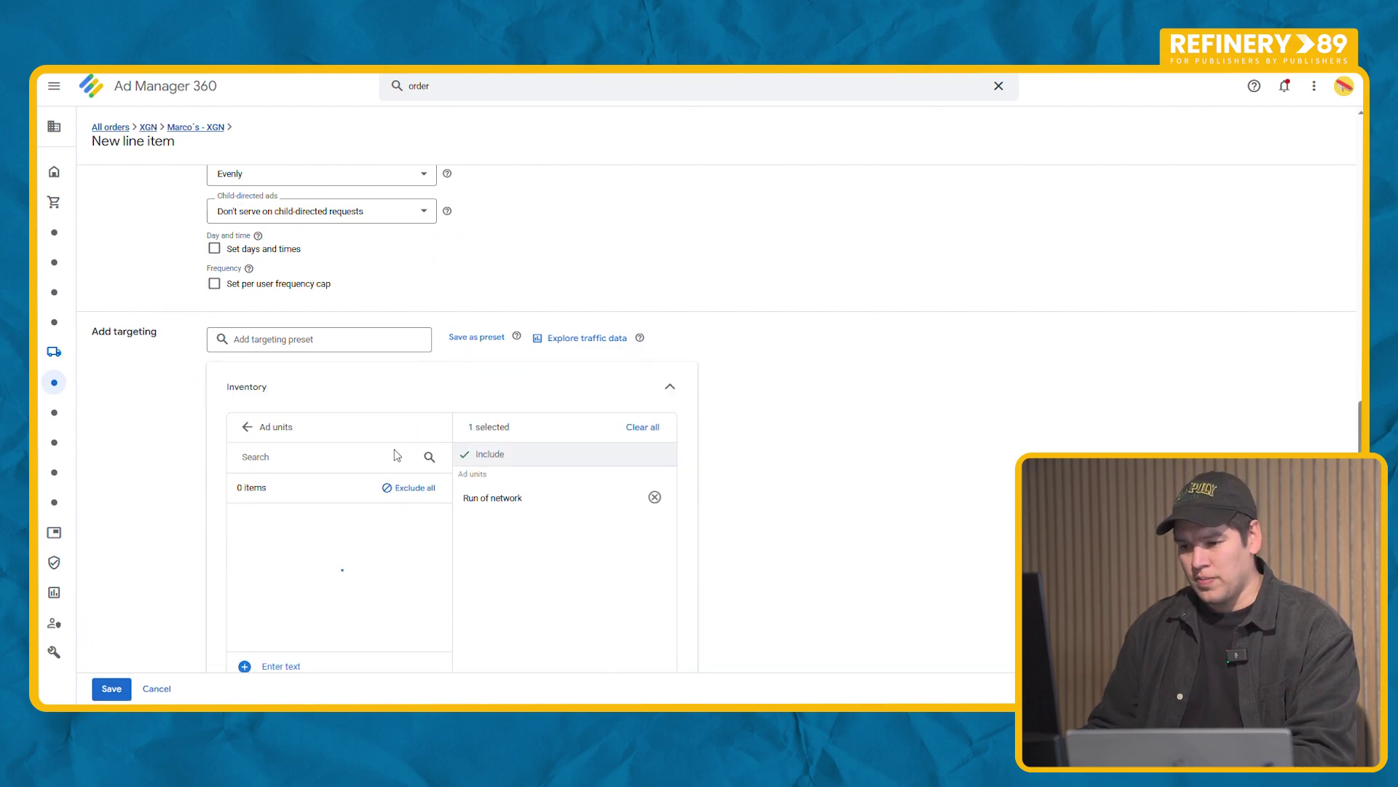
pyautogui.click(305, 469)
pyautogui.write('xgn')
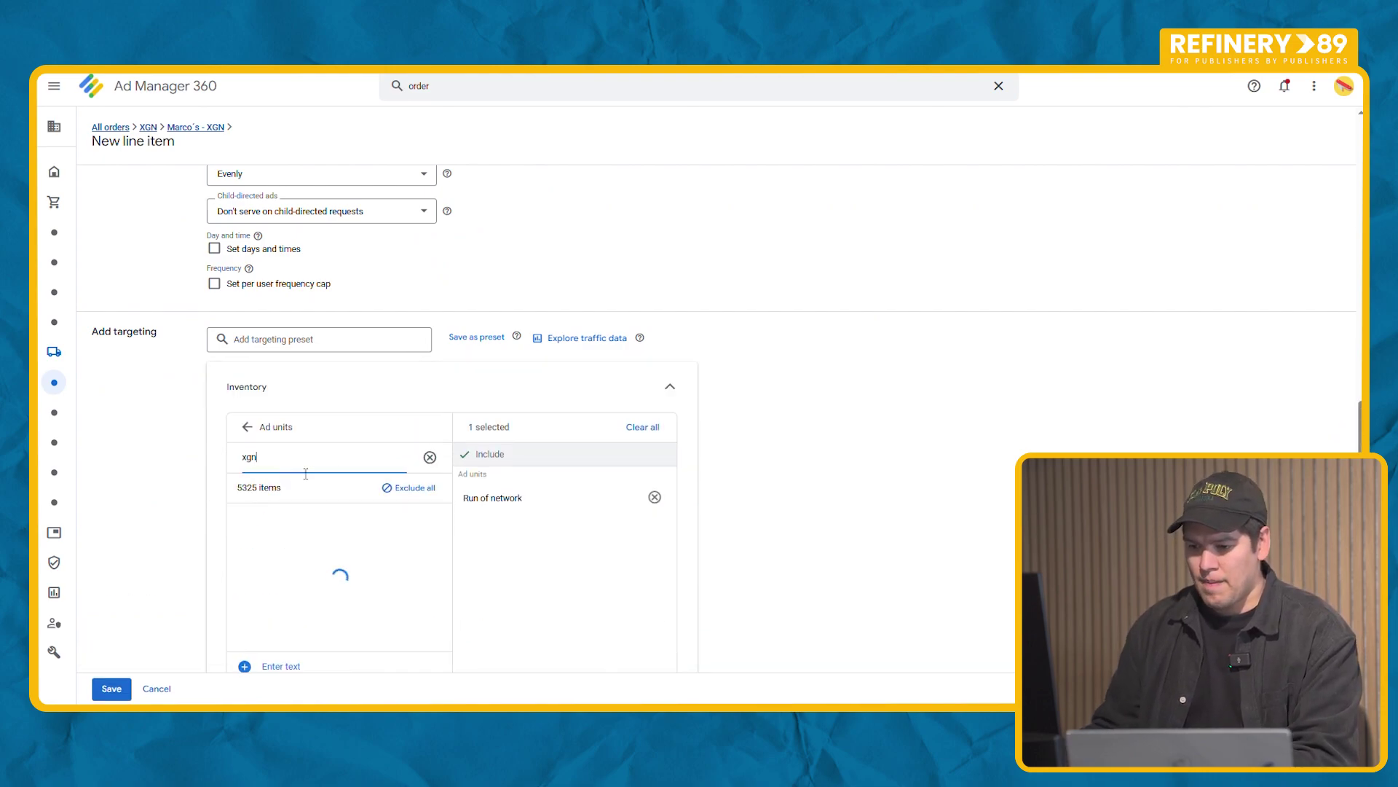
pyautogui.click(335, 474)
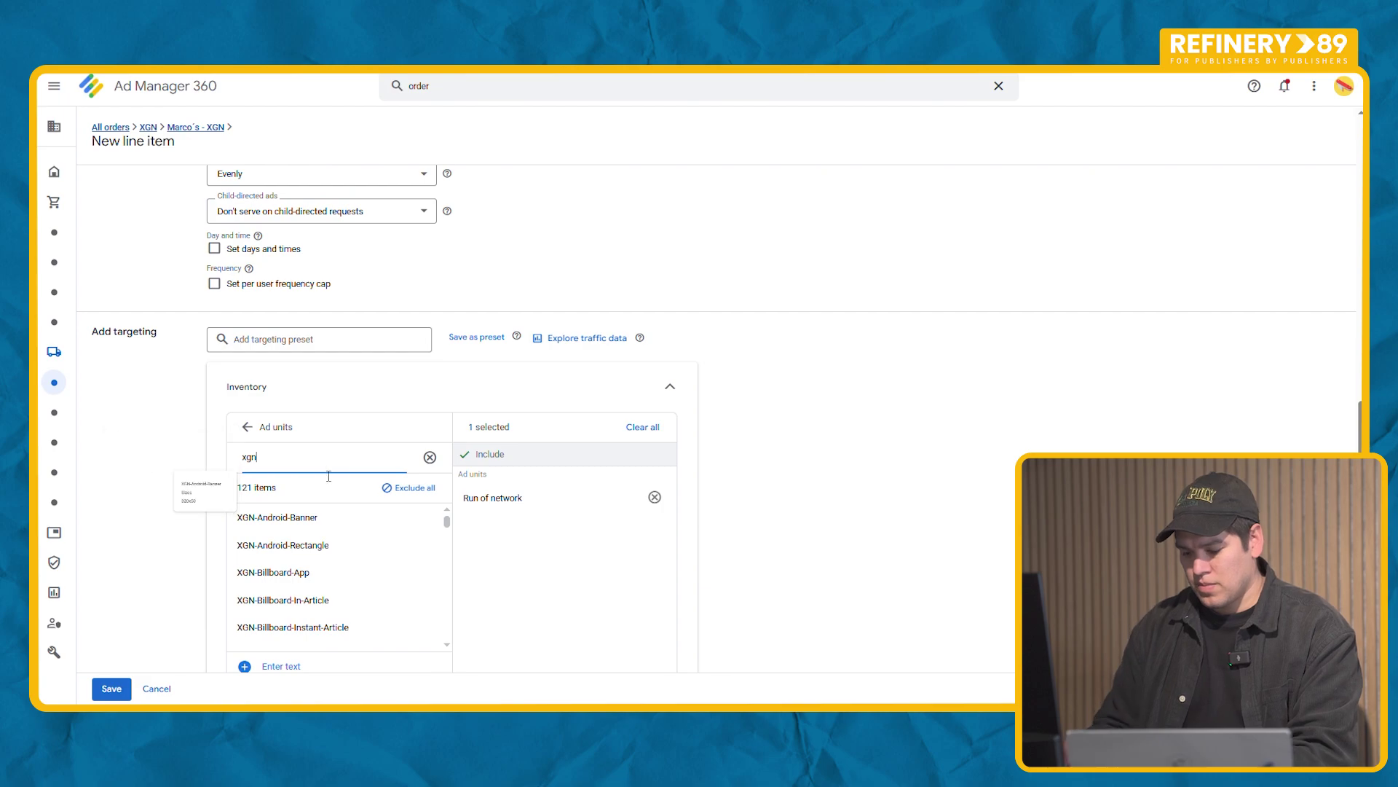
pyautogui.write('nl')
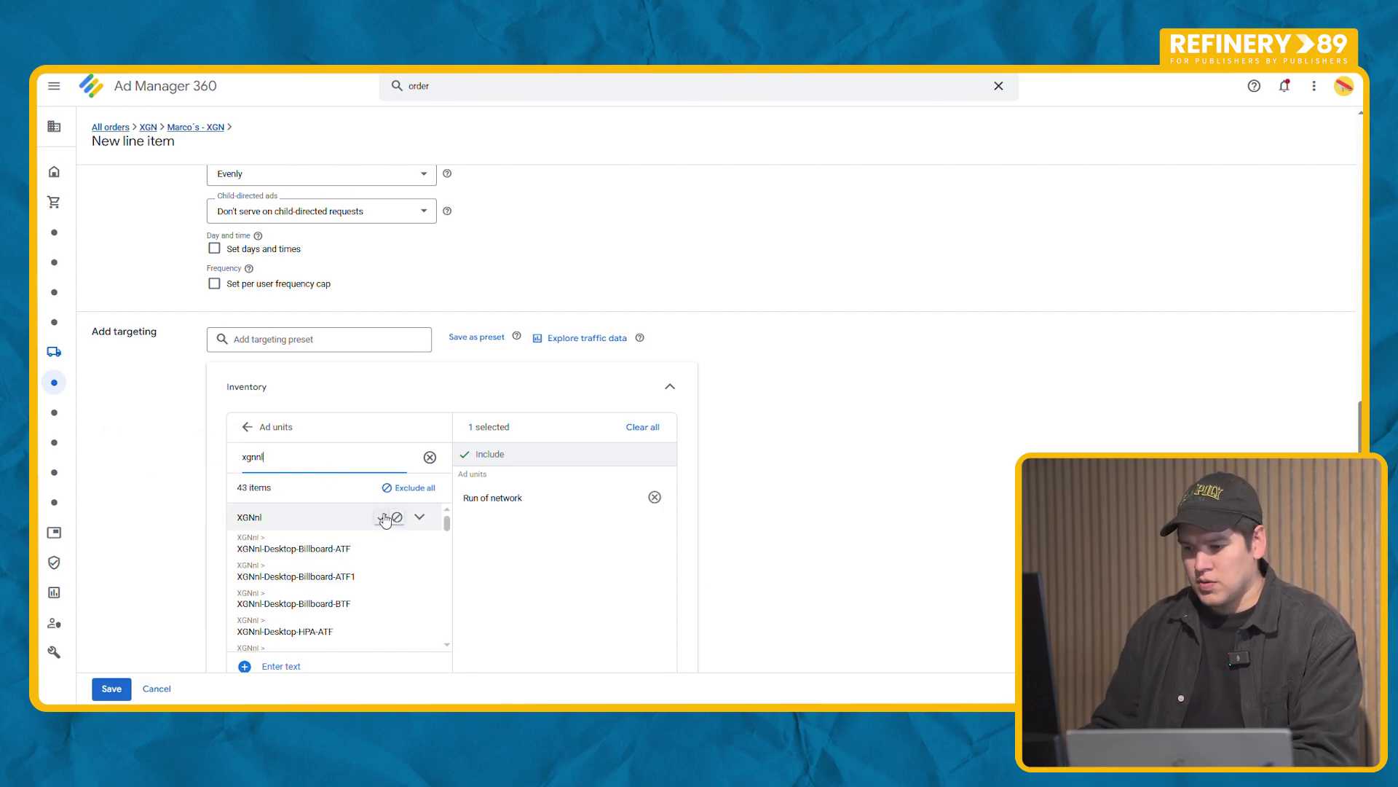
pyautogui.click(382, 517)
pyautogui.click(676, 389)
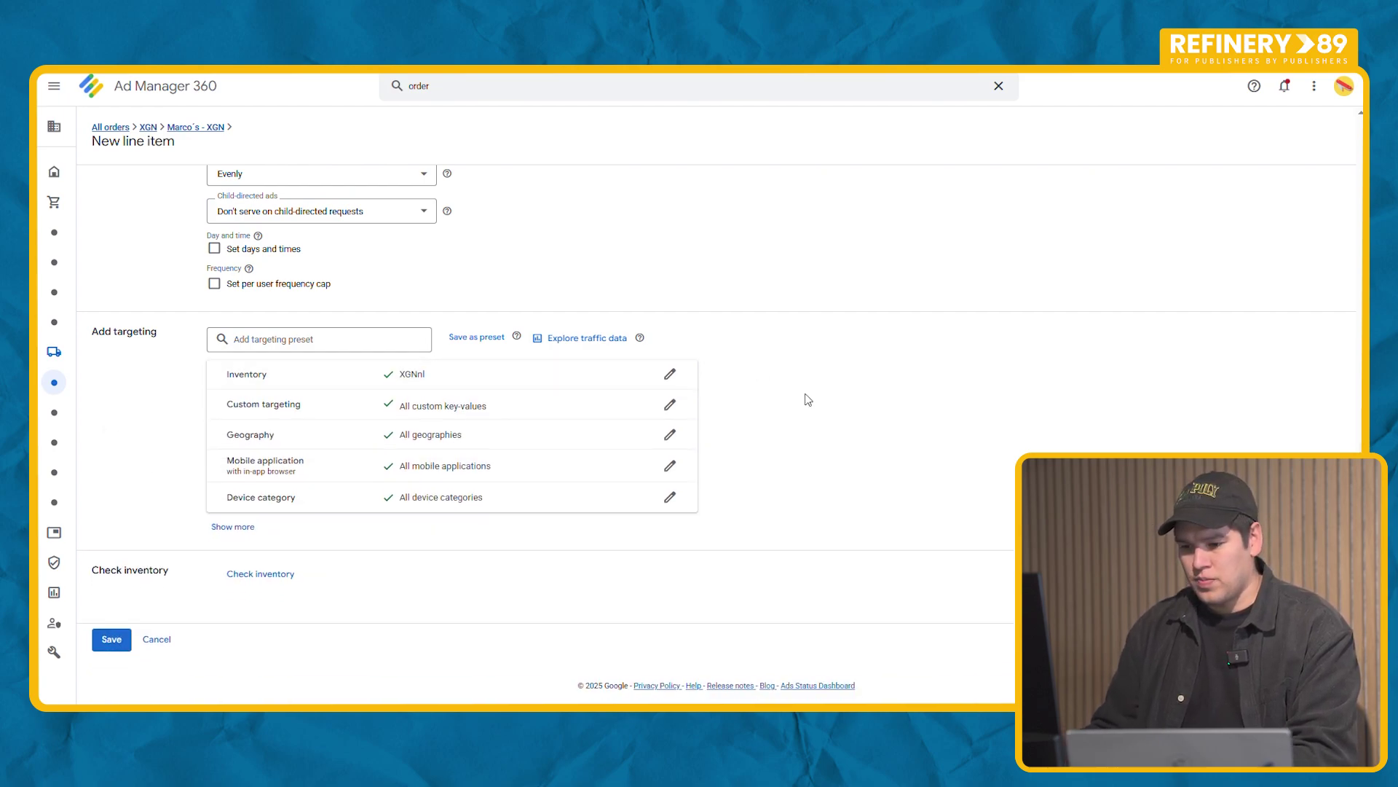
# - Save the line item and run an inventory check
pyautogui.click(113, 640)
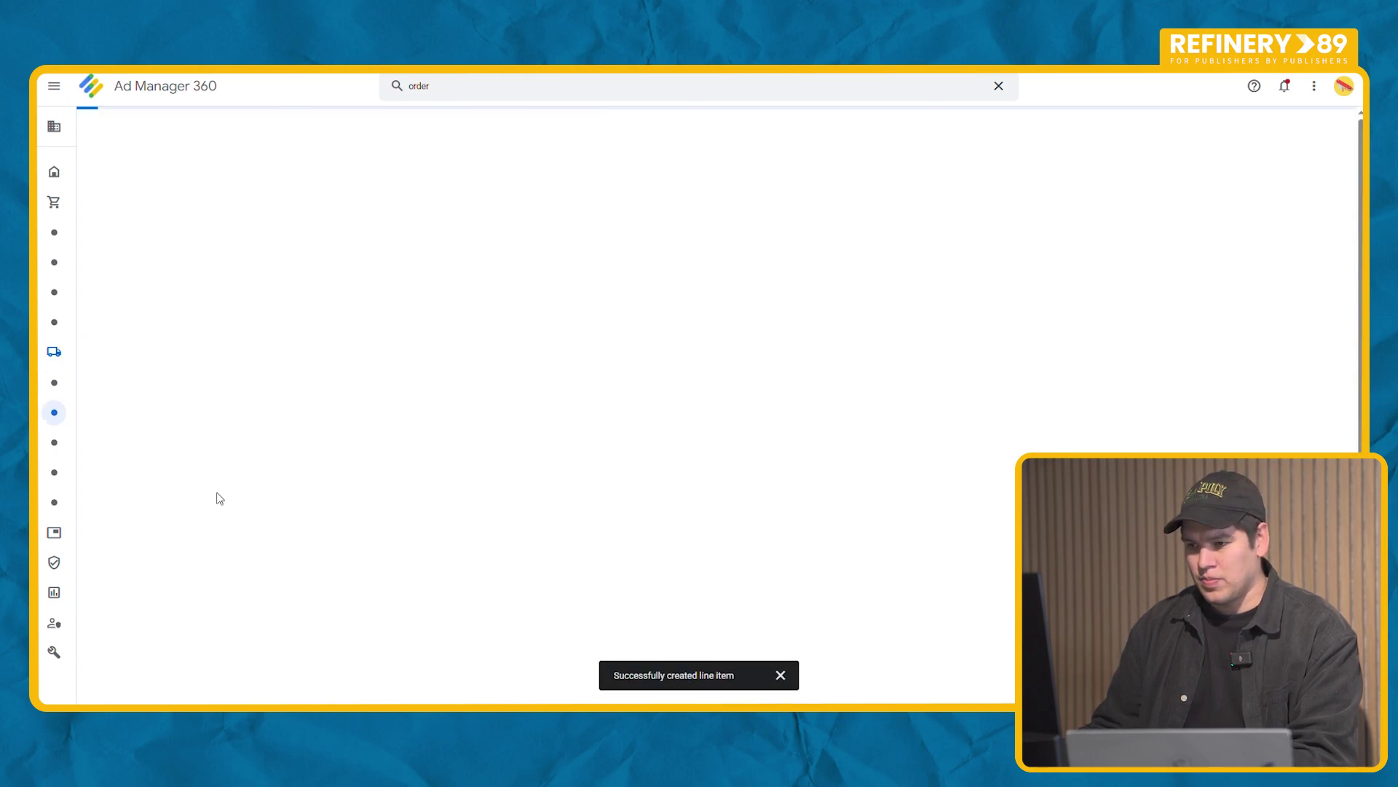
pyautogui.scroll(-4, 677, 382)
pyautogui.scroll(-10, 676, 381)
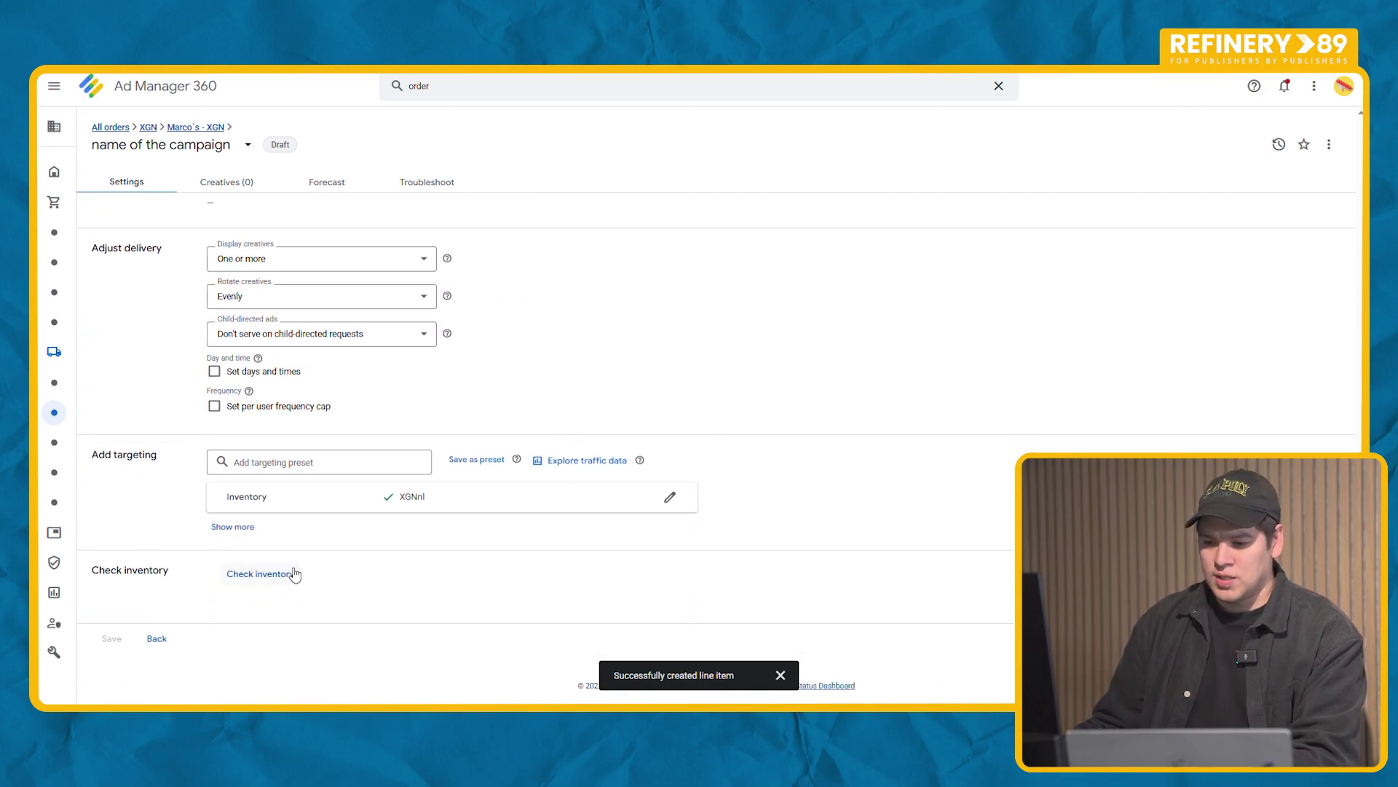
pyautogui.click(288, 574)
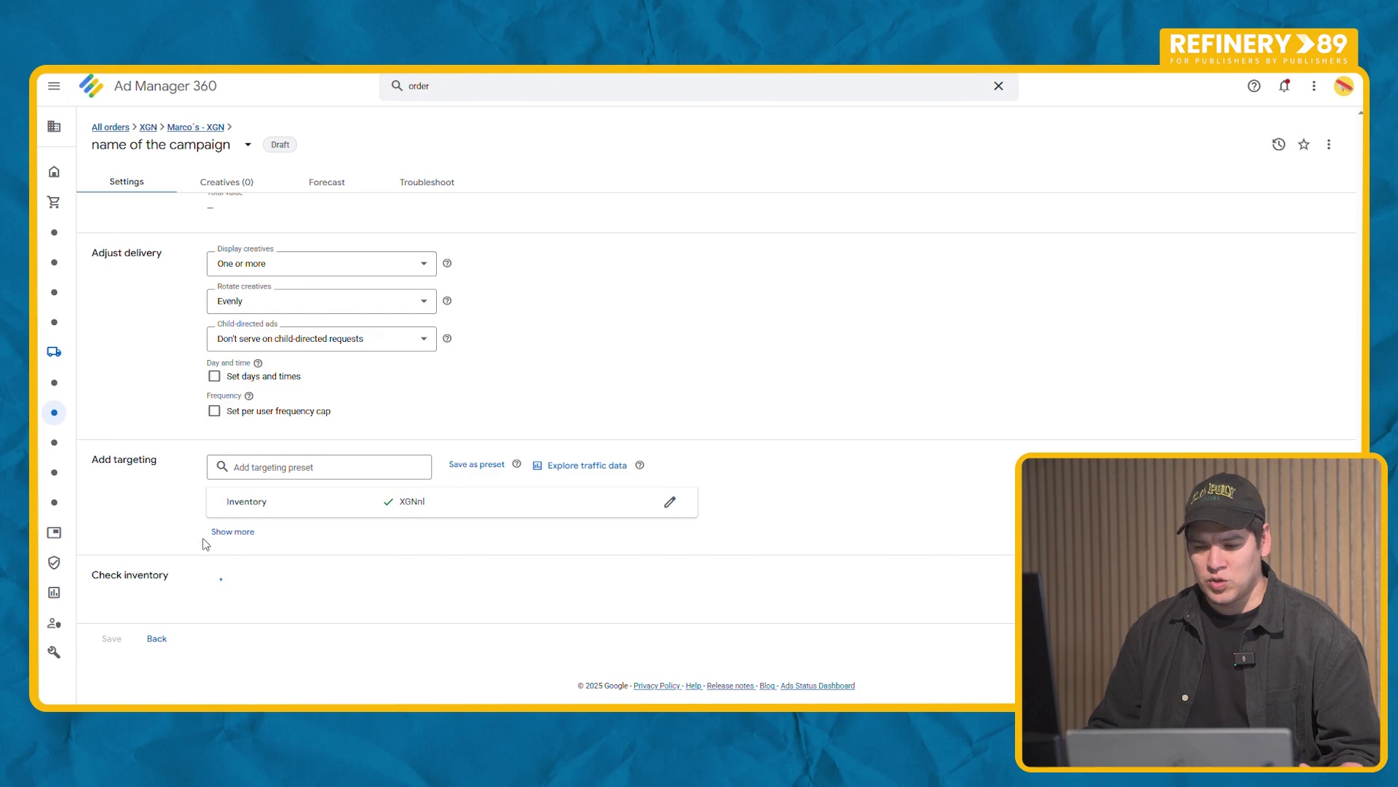
pyautogui.scroll(3, 189, 510)
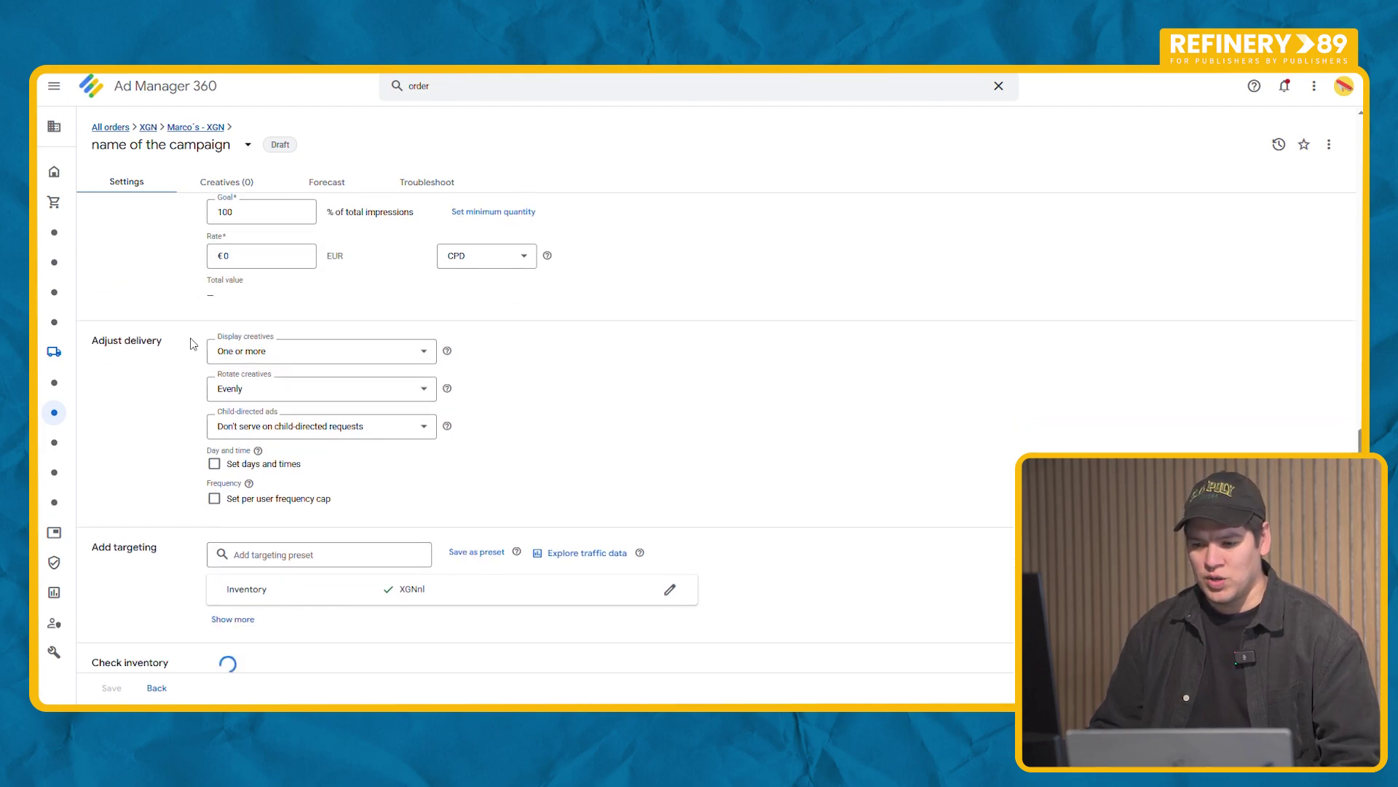
pyautogui.click(230, 181)
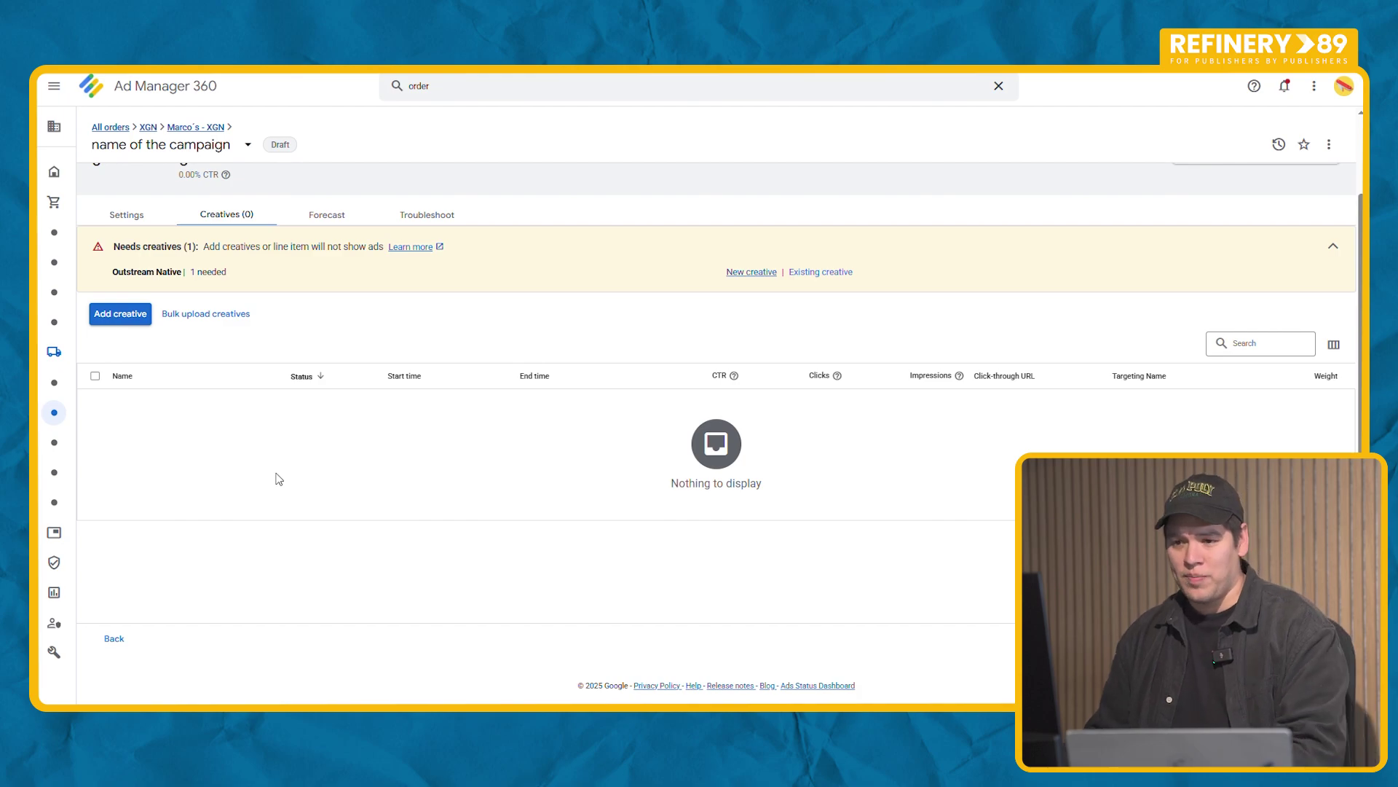
pyautogui.click(754, 271)
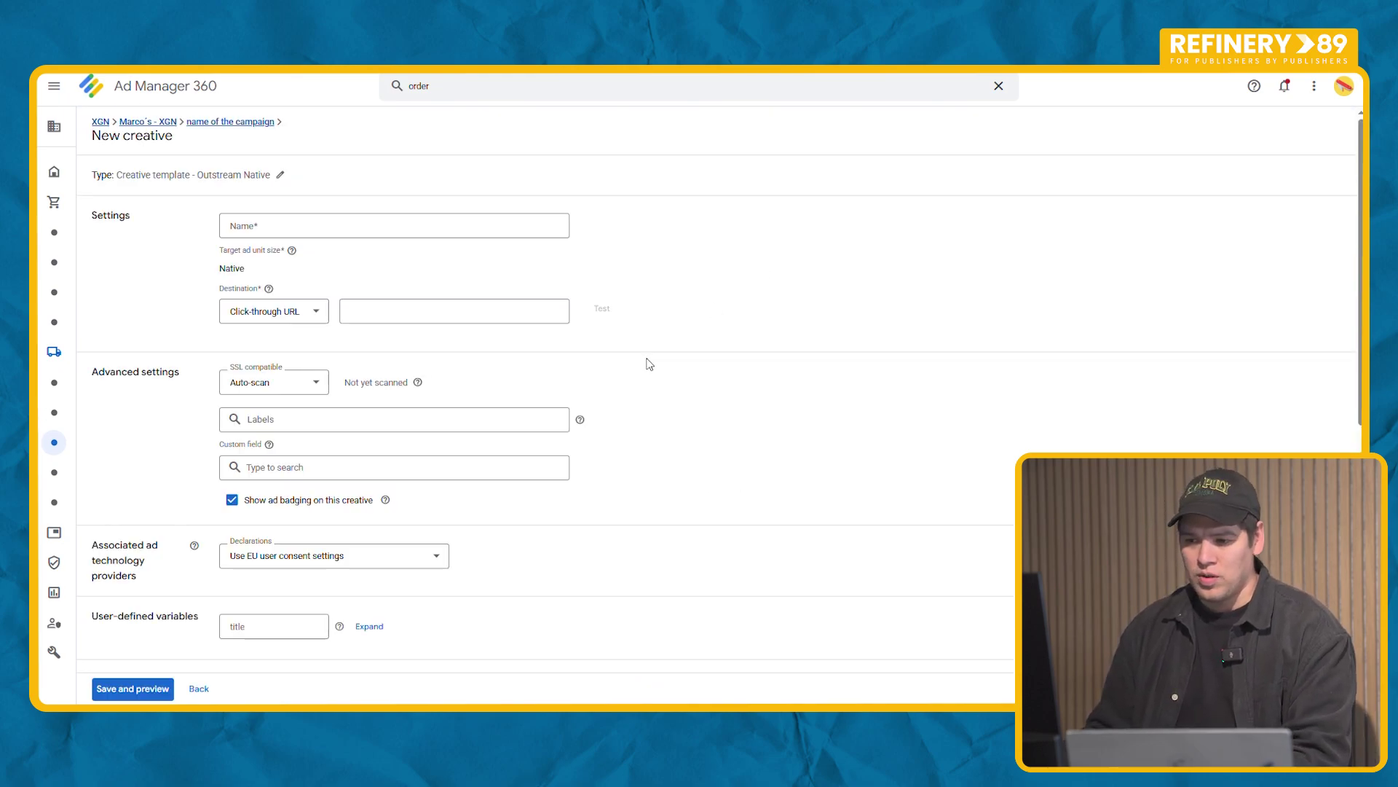
pyautogui.click(337, 233)
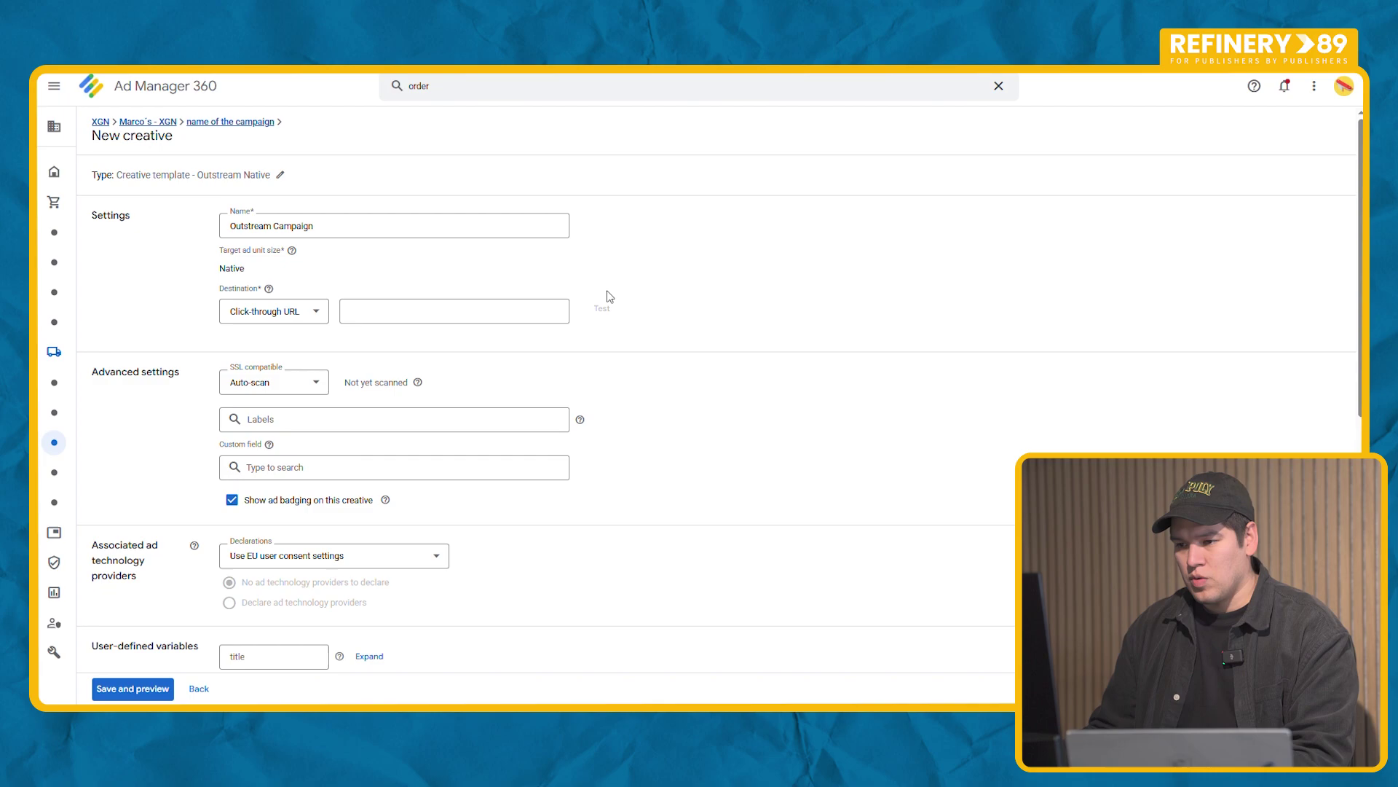
pyautogui.click(448, 314)
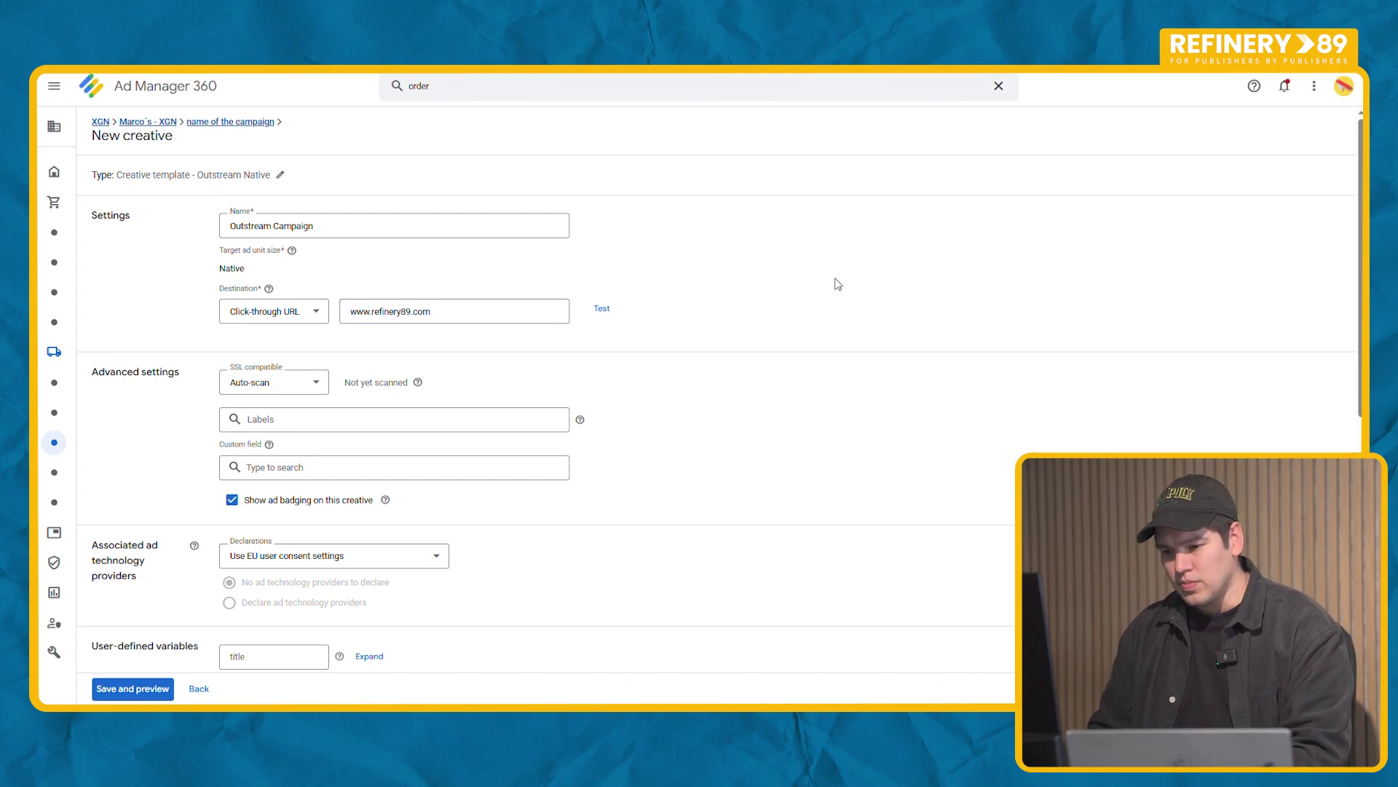
# - Attach the New Logo Reveal MP4 as the creative's video file and save it
pyautogui.scroll(-6, 831, 281)
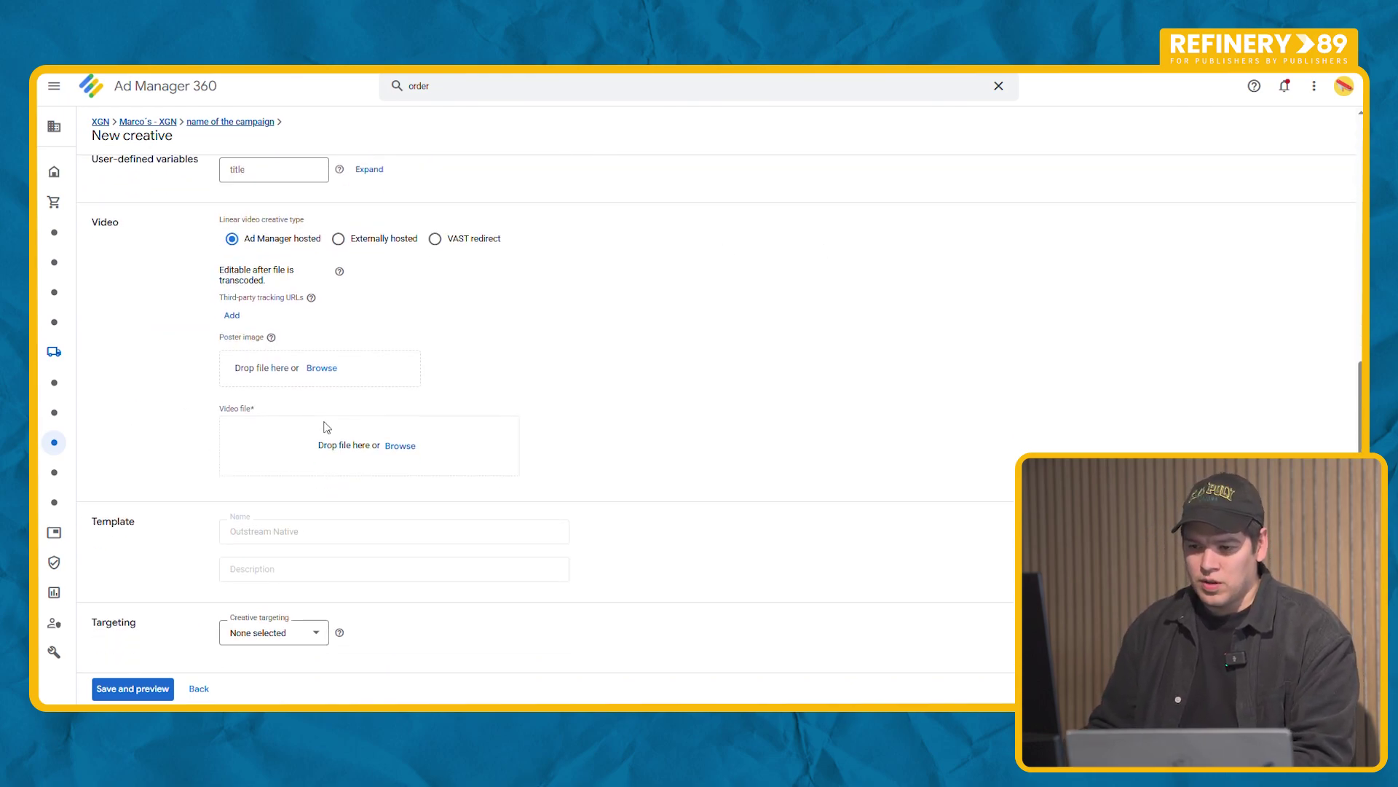
pyautogui.moveTo(284, 413); pyautogui.dragTo(234, 368)
pyautogui.click(182, 387)
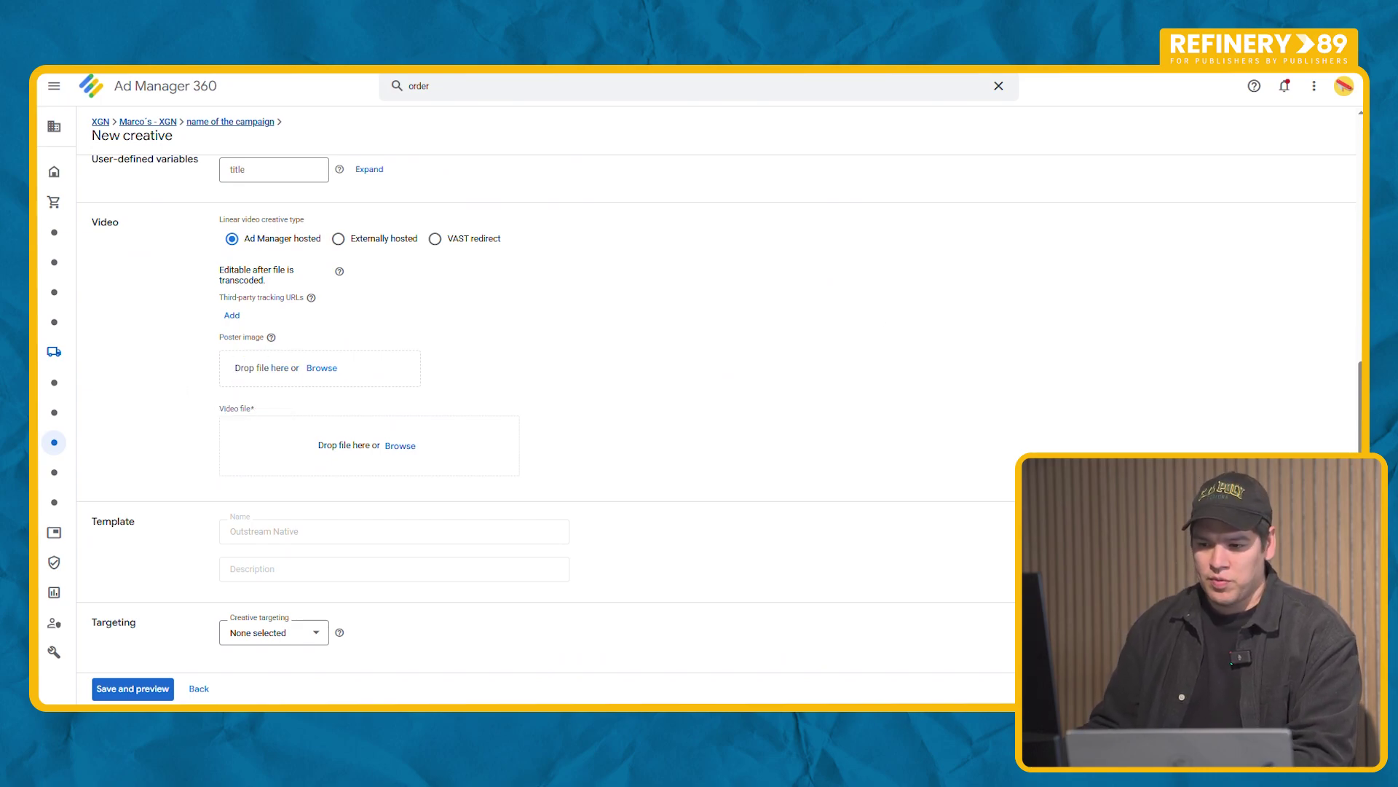
pyautogui.moveTo(362, 252); pyautogui.dragTo(292, 456)
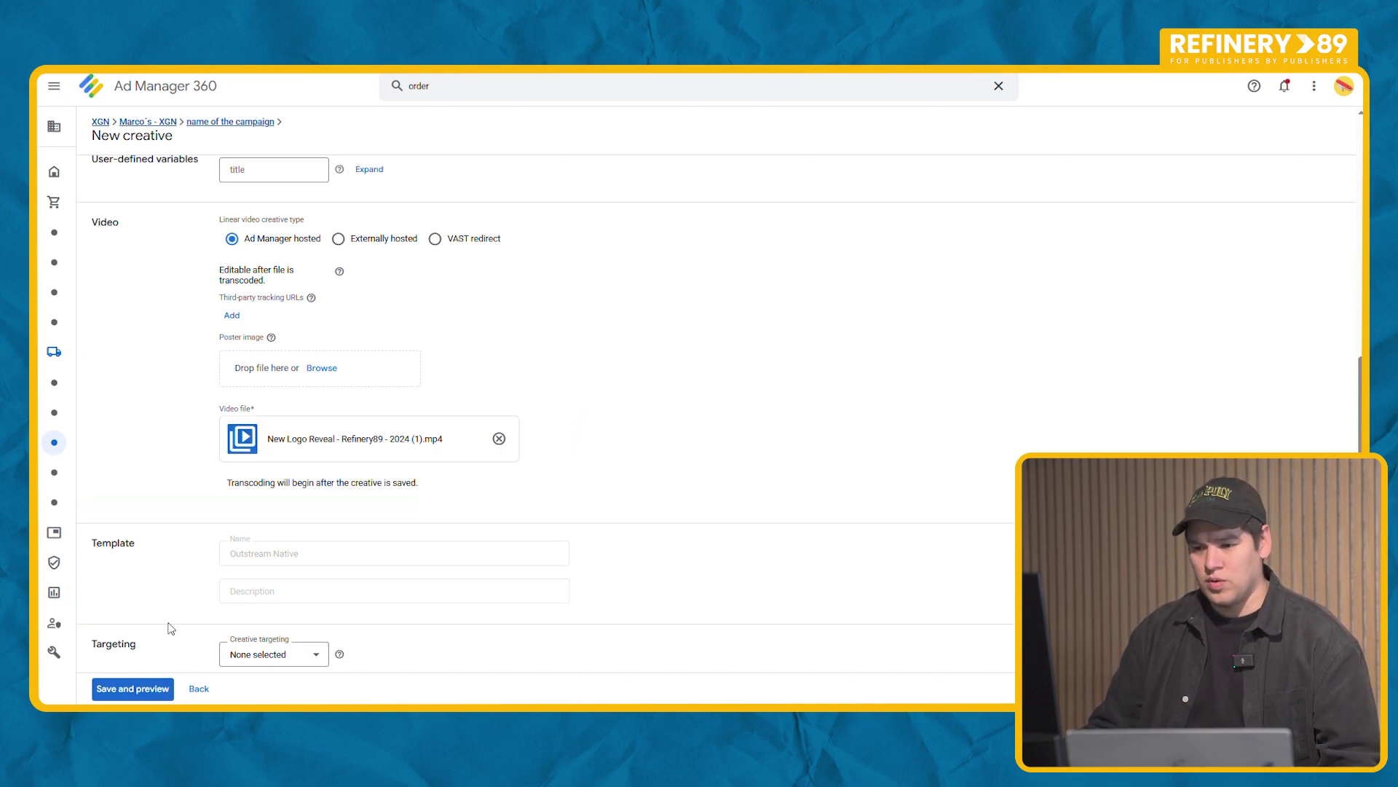
pyautogui.click(136, 688)
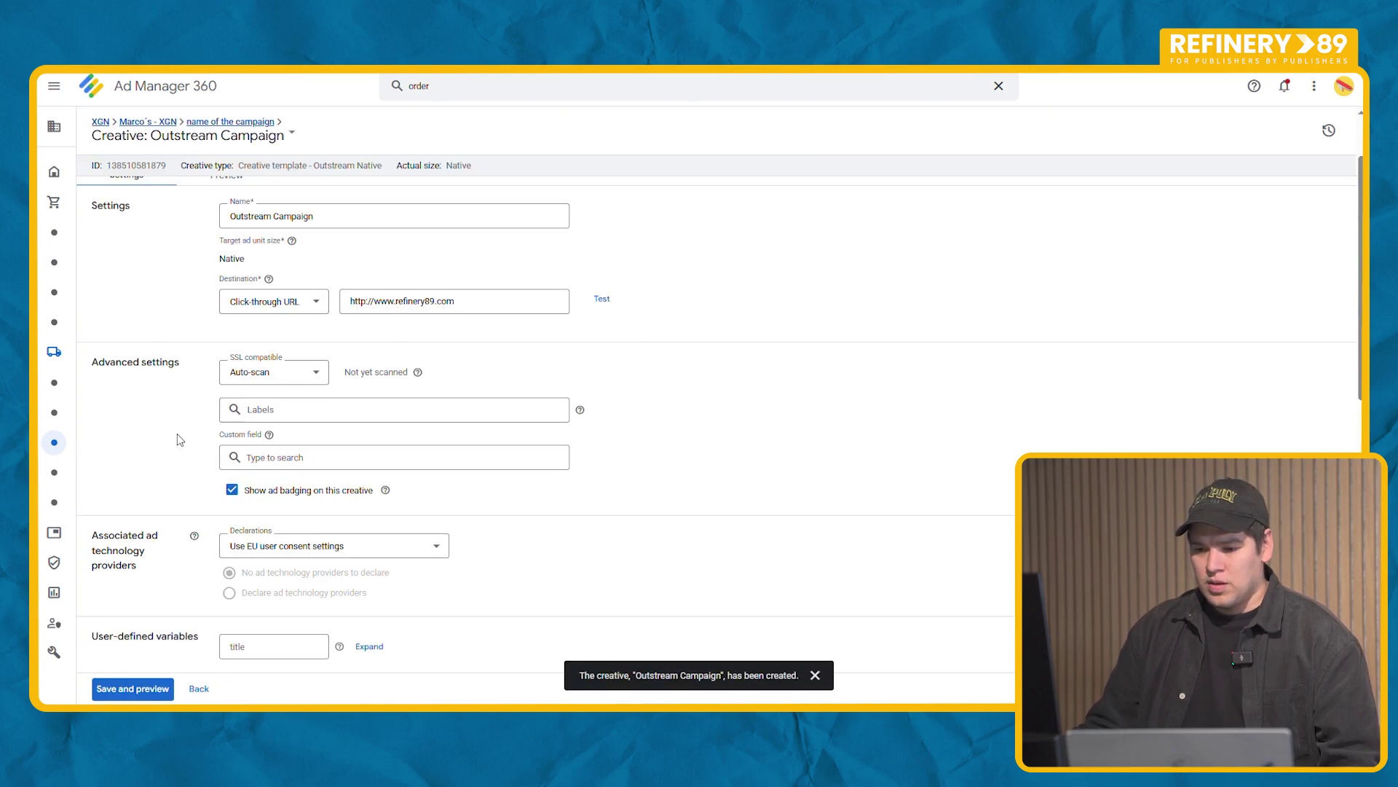
# - Save the Outstream Campaign creative again
pyautogui.scroll(-10, 179, 439)
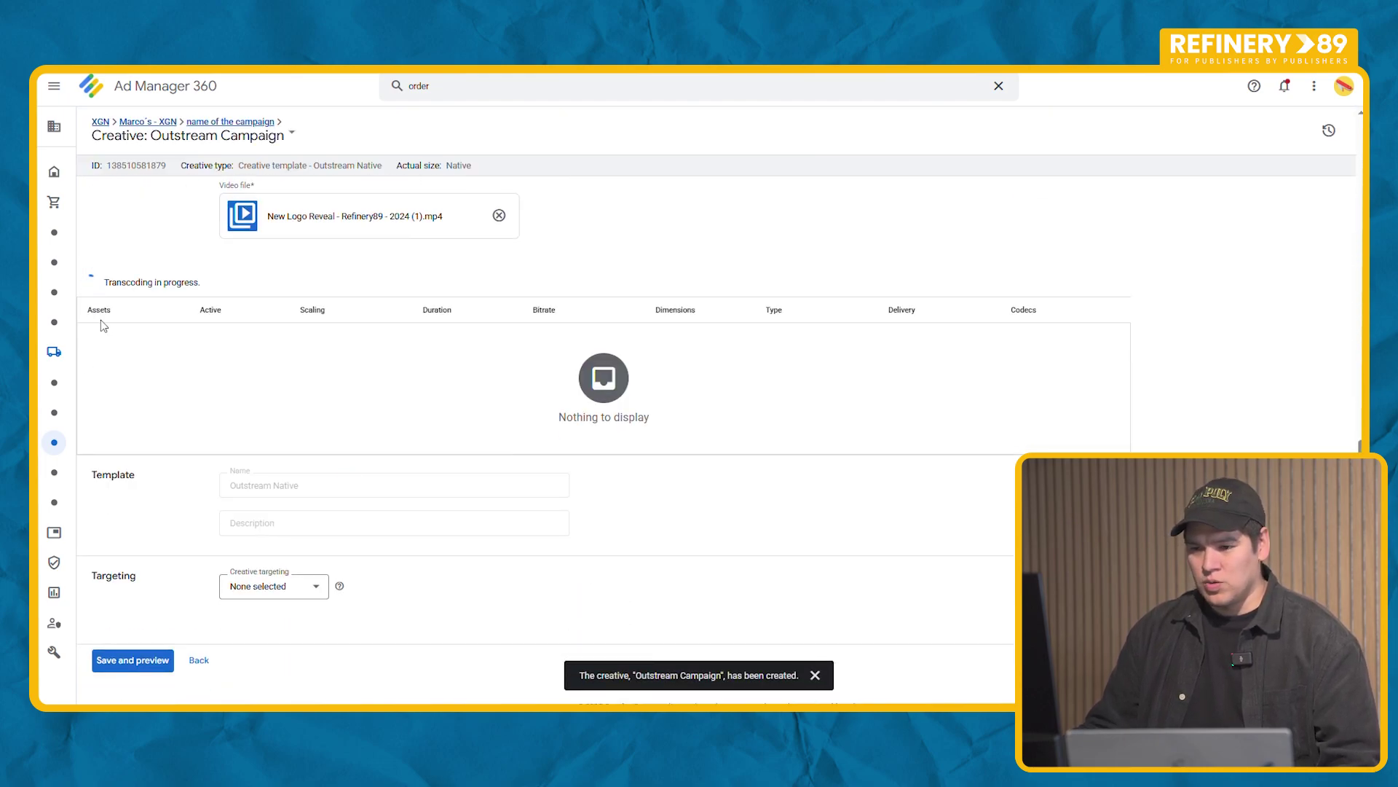
pyautogui.click(142, 666)
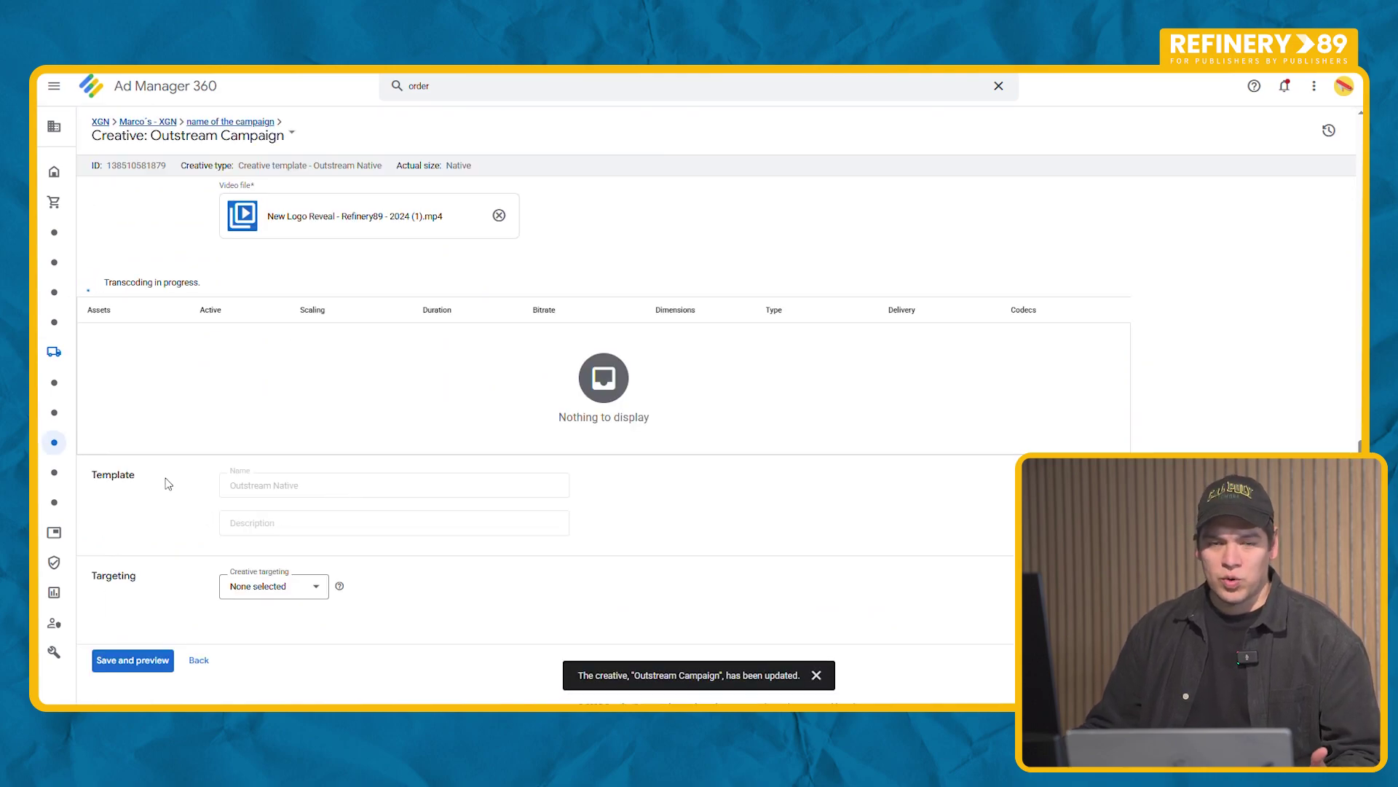
pyautogui.scroll(10, 178, 561)
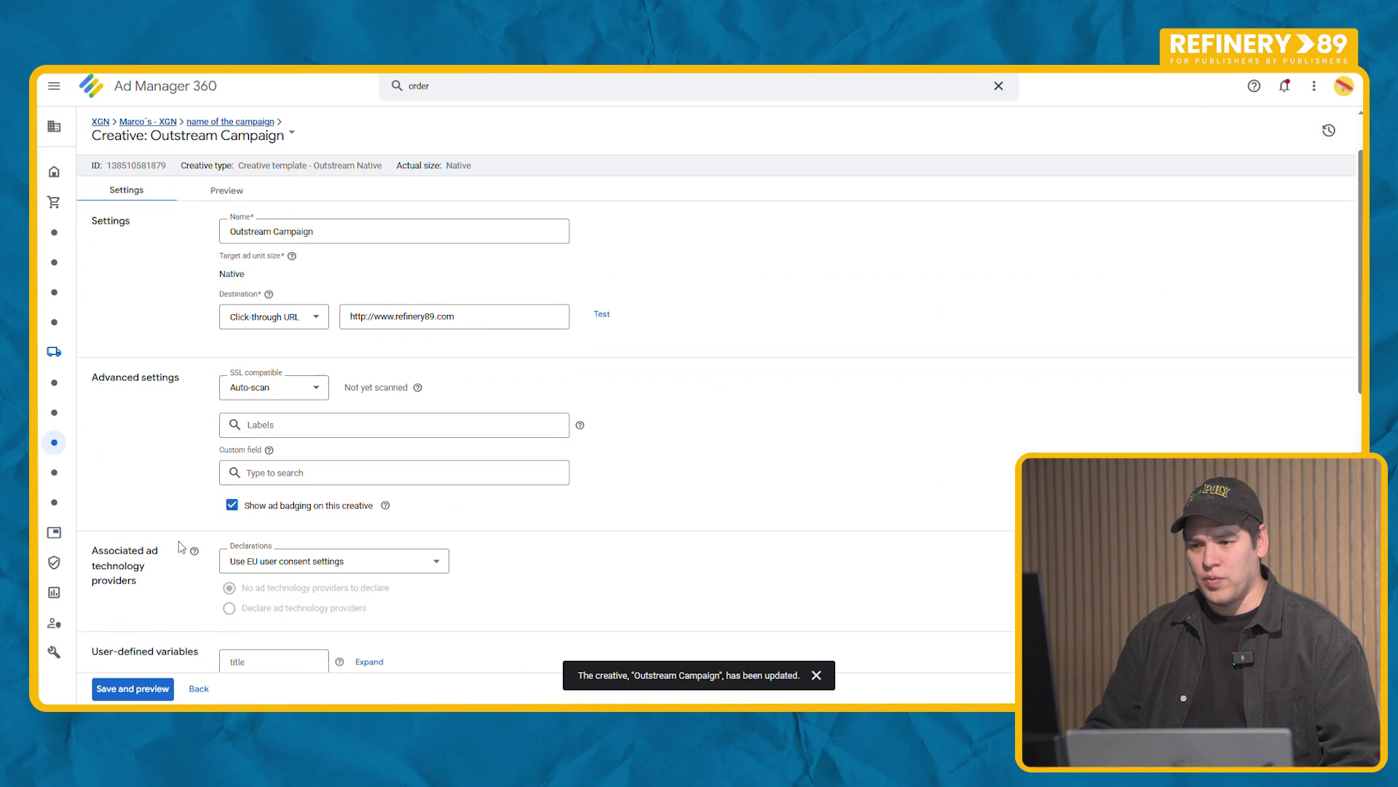
# - Set up an on-site preview of creative 2 with the pasted XGN article URL
pyautogui.click(229, 266)
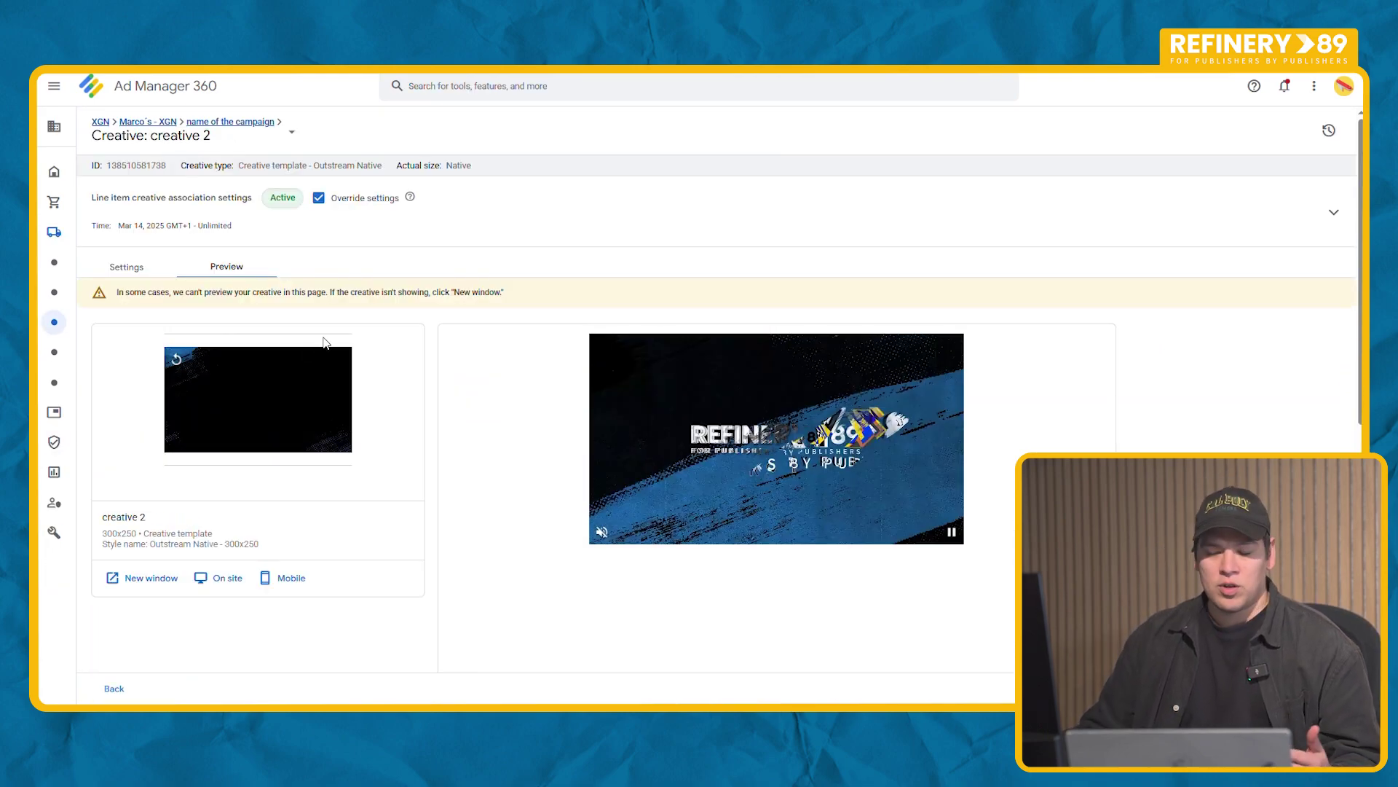
pyautogui.scroll(-4, 420, 352)
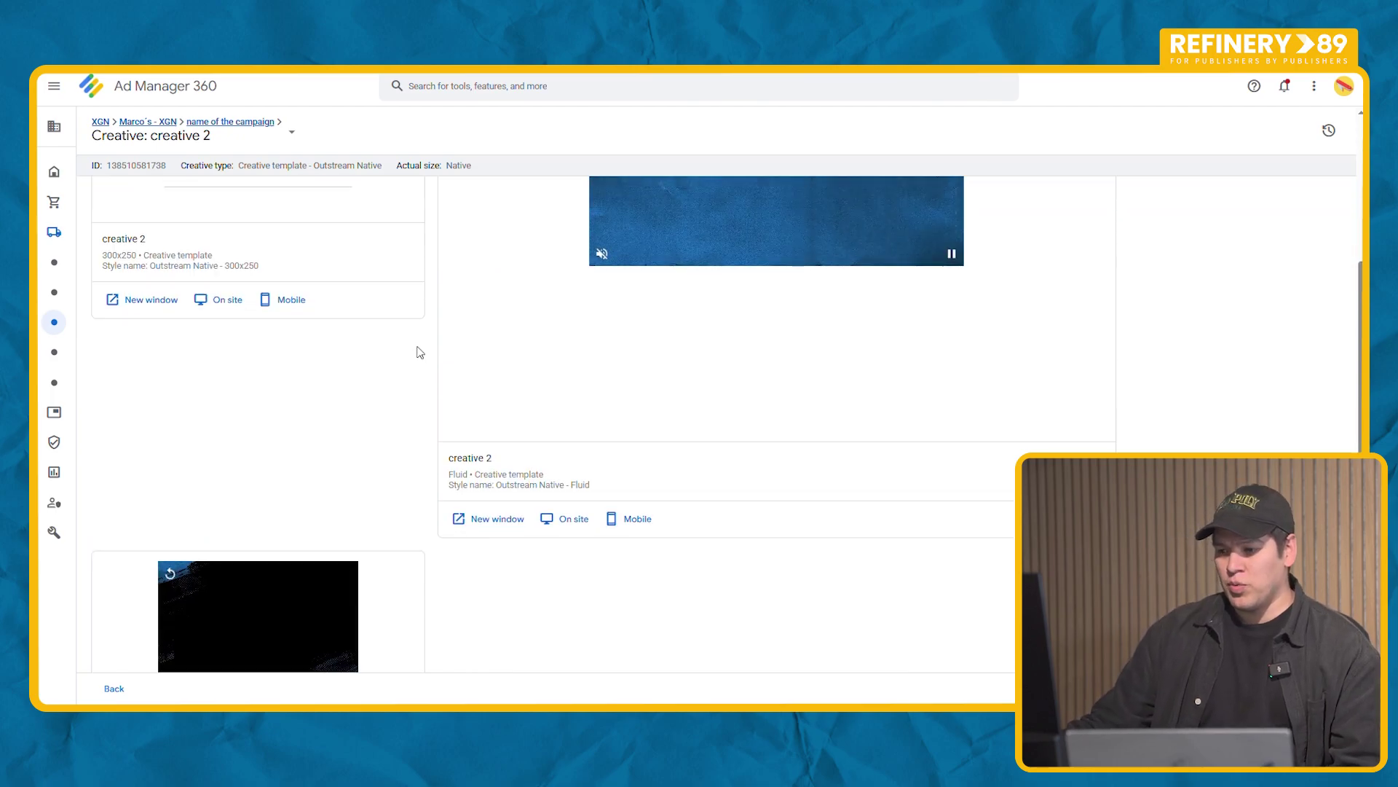
pyautogui.scroll(-3, 423, 364)
pyautogui.scroll(3, 424, 375)
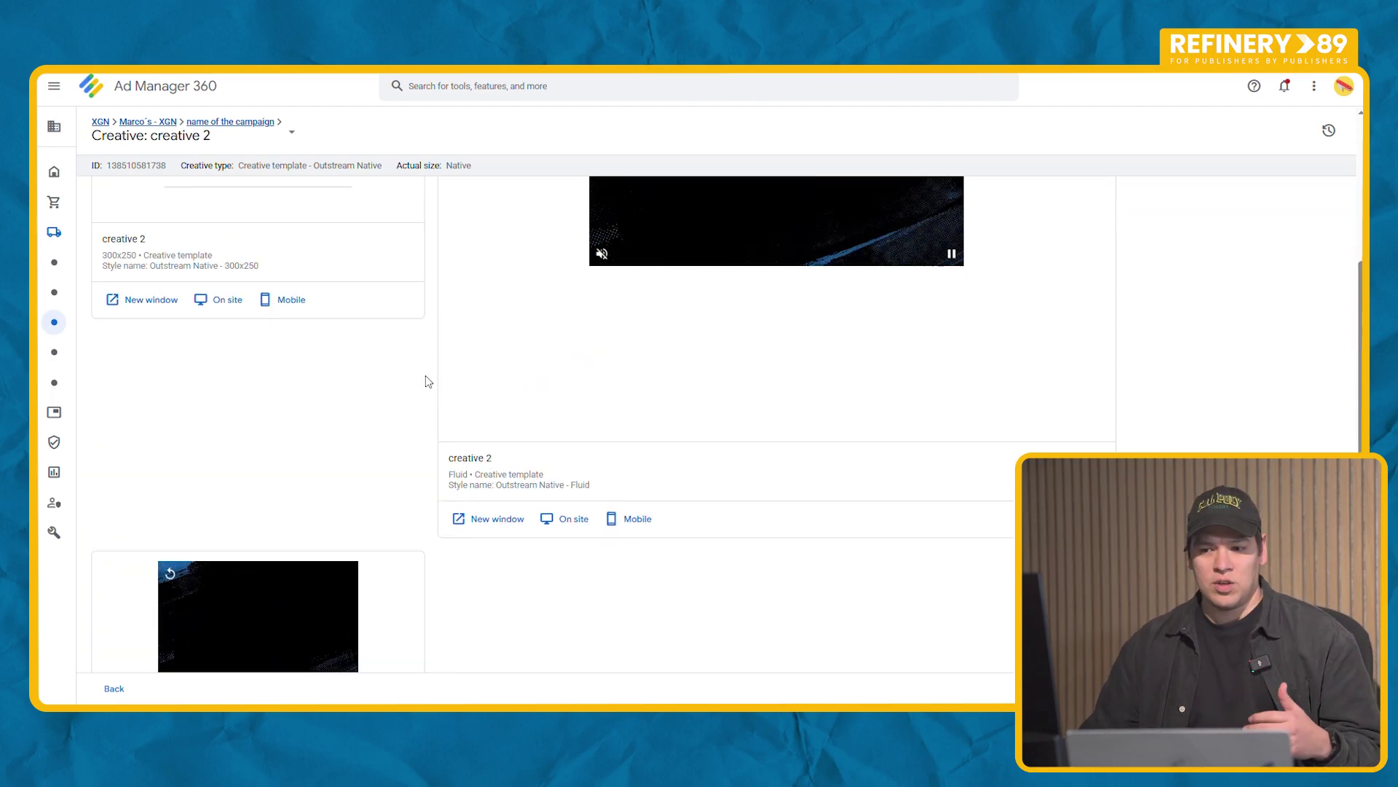
pyautogui.scroll(3, 424, 384)
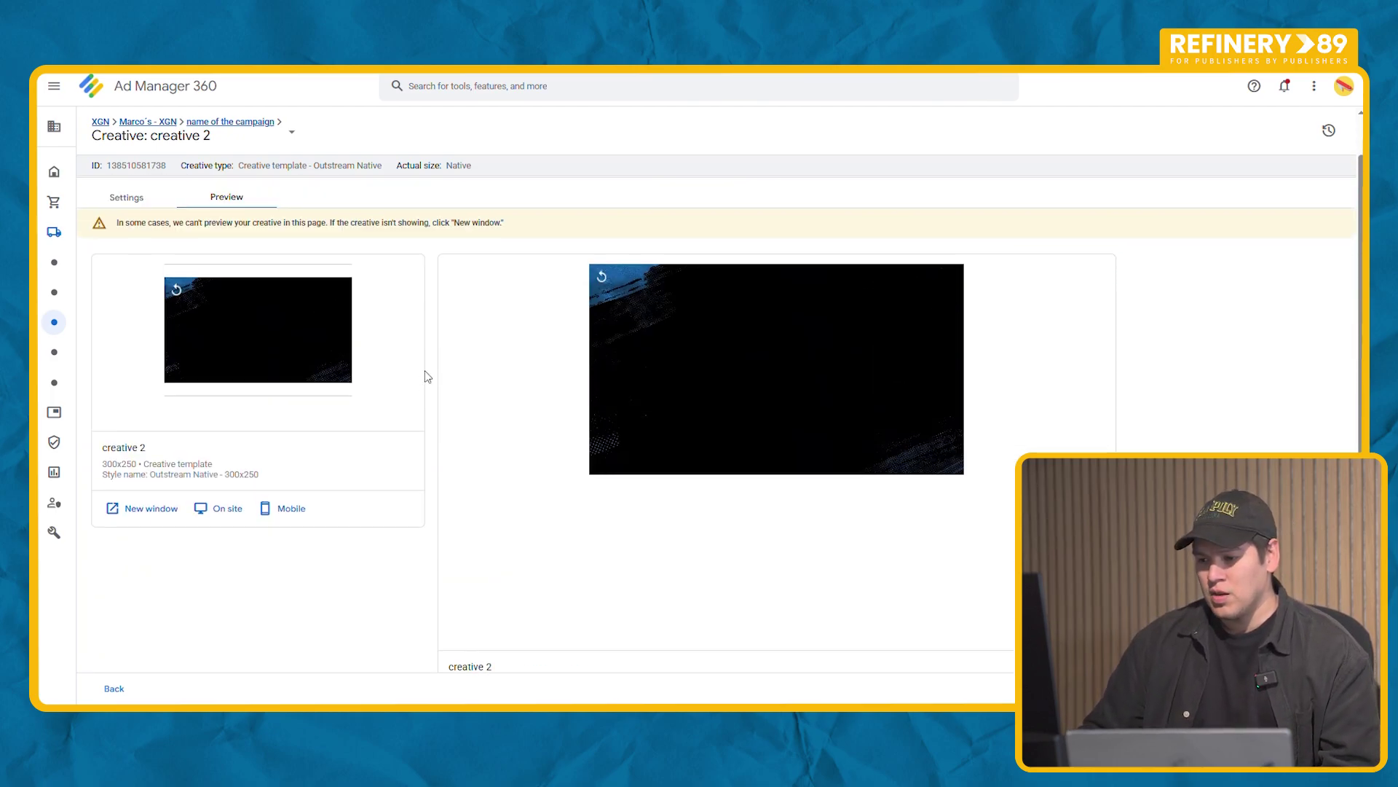
pyautogui.scroll(-3, 425, 375)
pyautogui.click(574, 519)
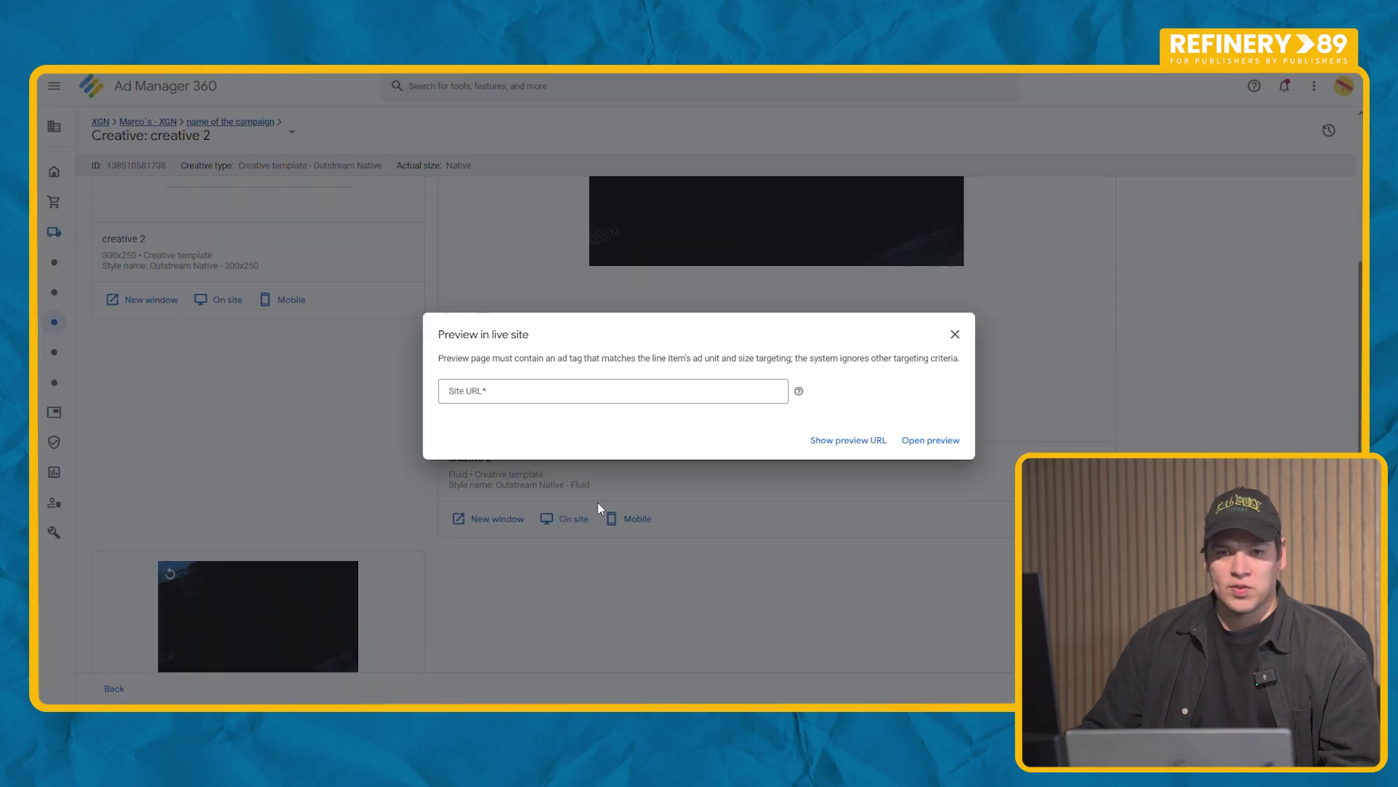
pyautogui.click(573, 394)
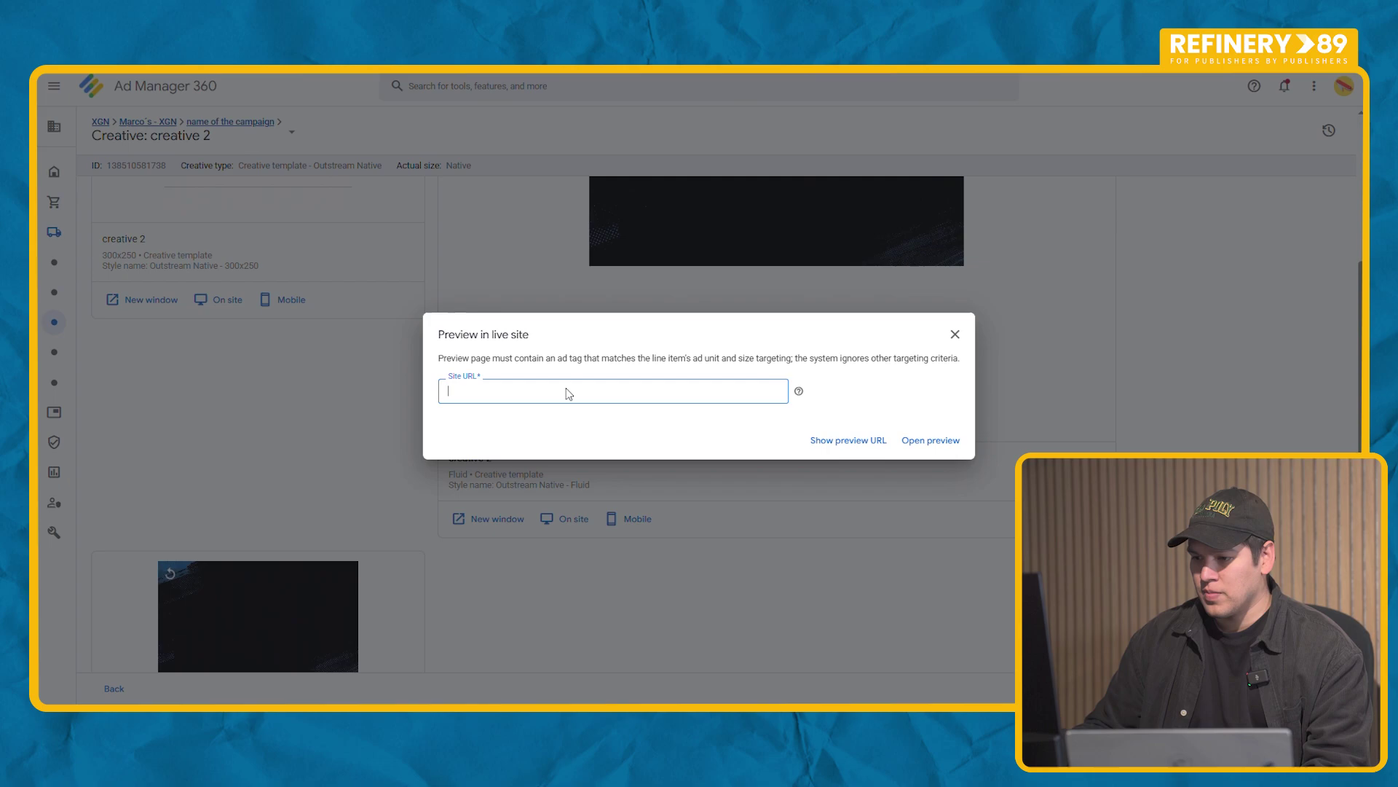
pyautogui.write('https://www.xgn.nl/nieuws/vervolg-op-populaire-co-op-shooter-is-nu-al-in-de-maak')
# - Load the preview on the XGN co-op shooter sequel article and scroll down to the embedded video
pyautogui.click(946, 445)
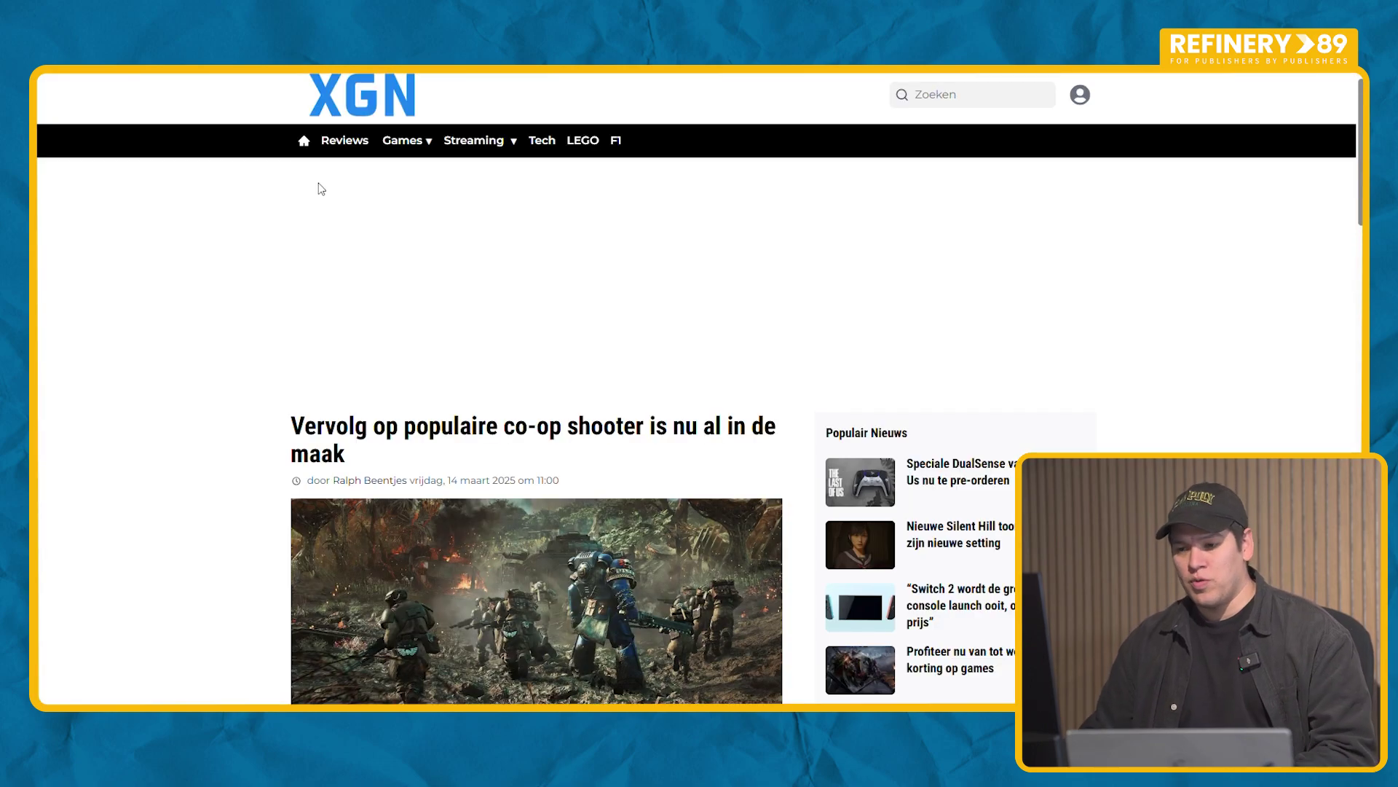
pyautogui.scroll(-9, 235, 242)
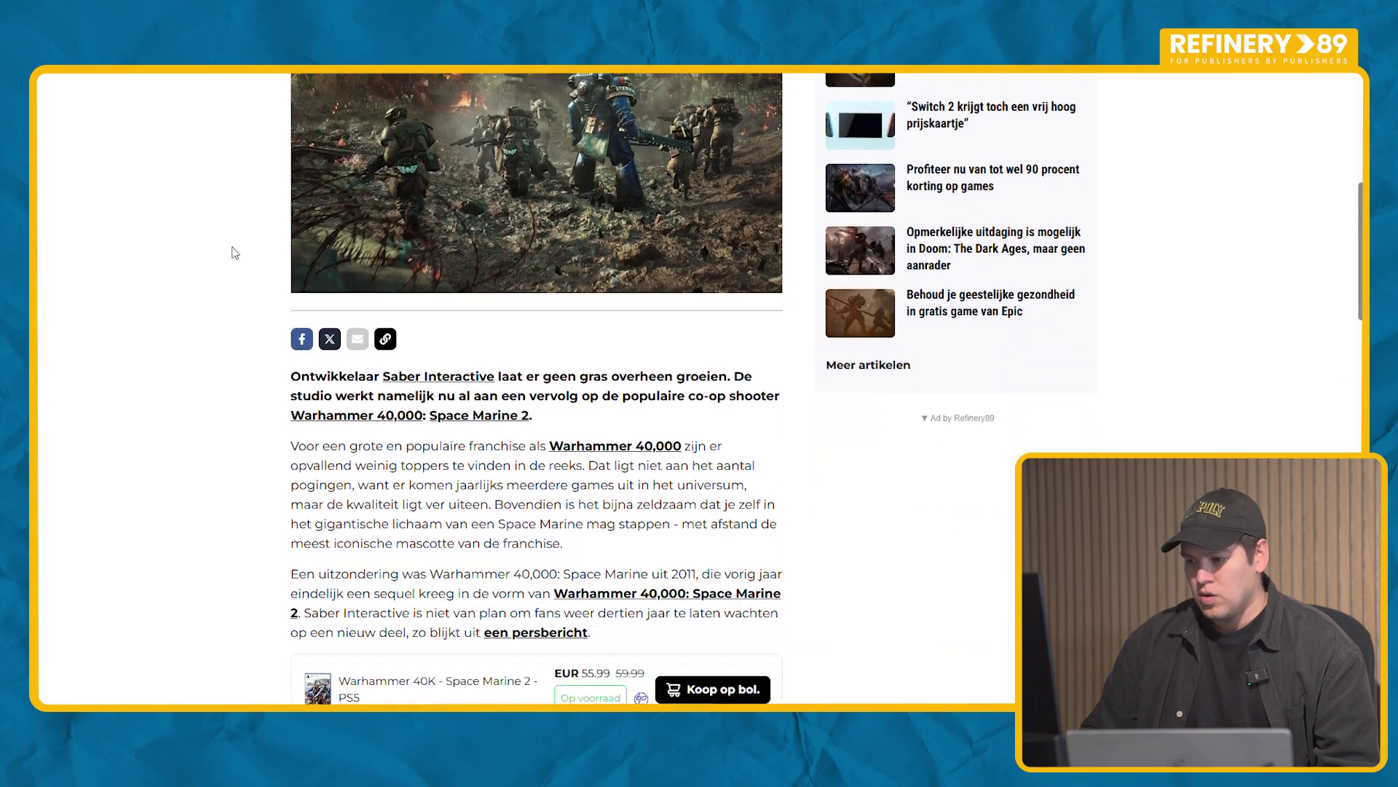
pyautogui.scroll(-3, 235, 241)
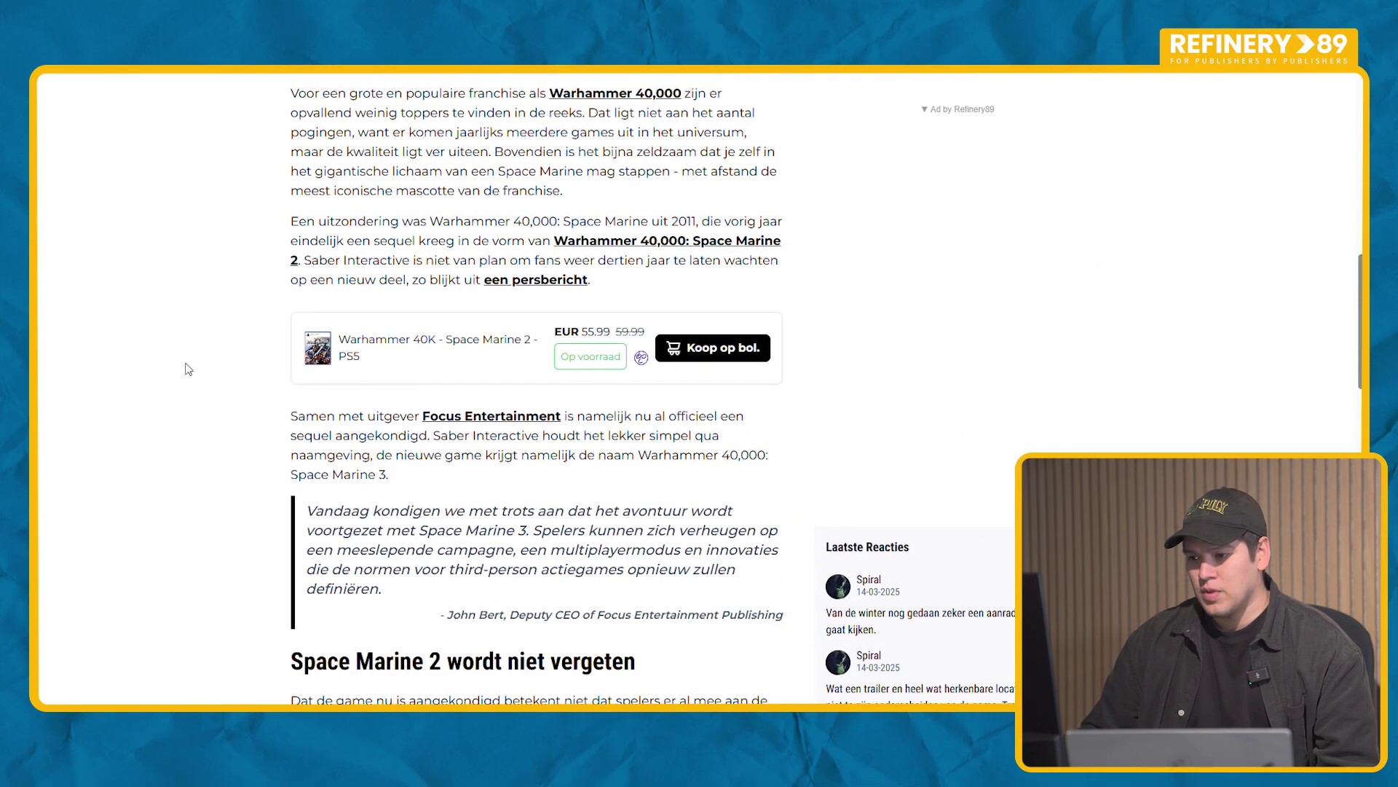
pyautogui.scroll(-3, 246, 361)
pyautogui.scroll(9, 244, 362)
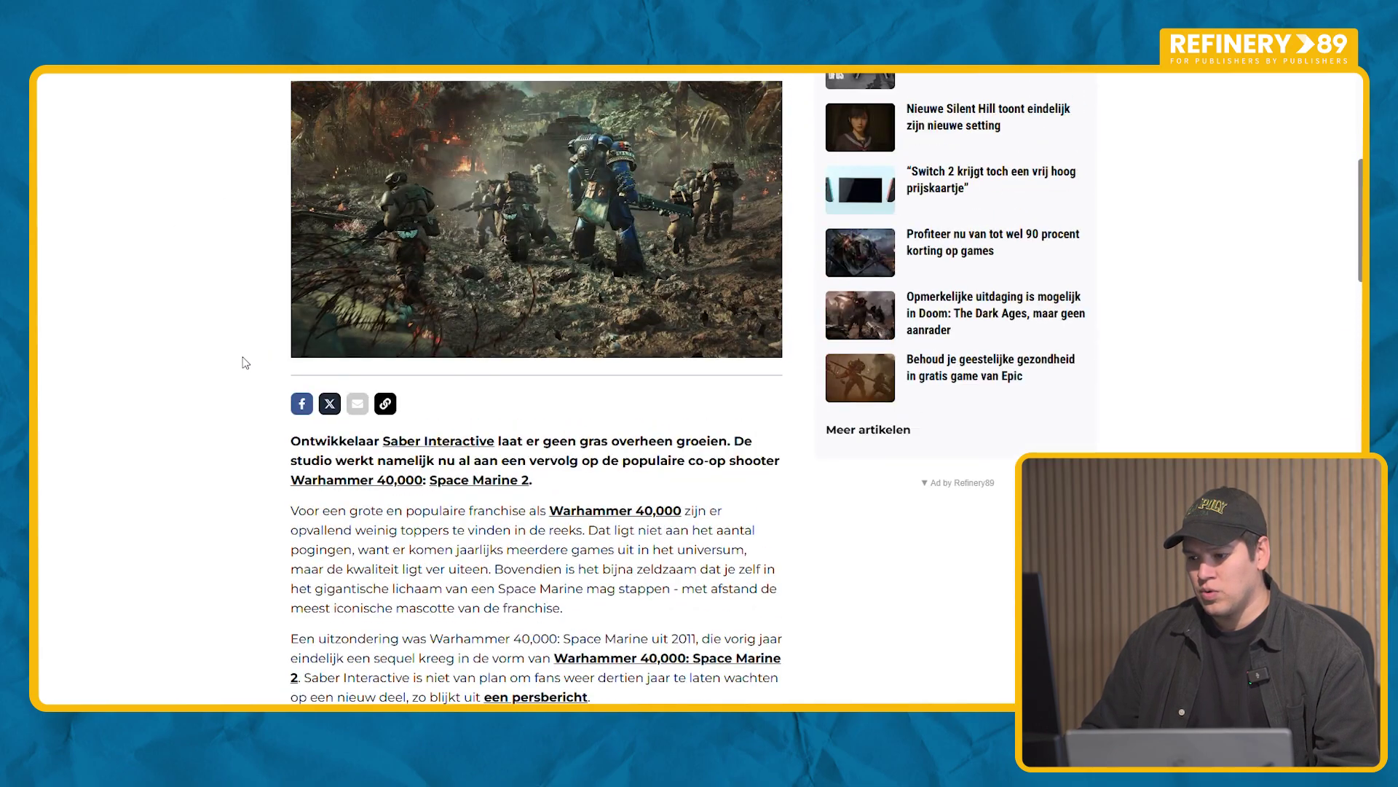
pyautogui.scroll(-7, 246, 362)
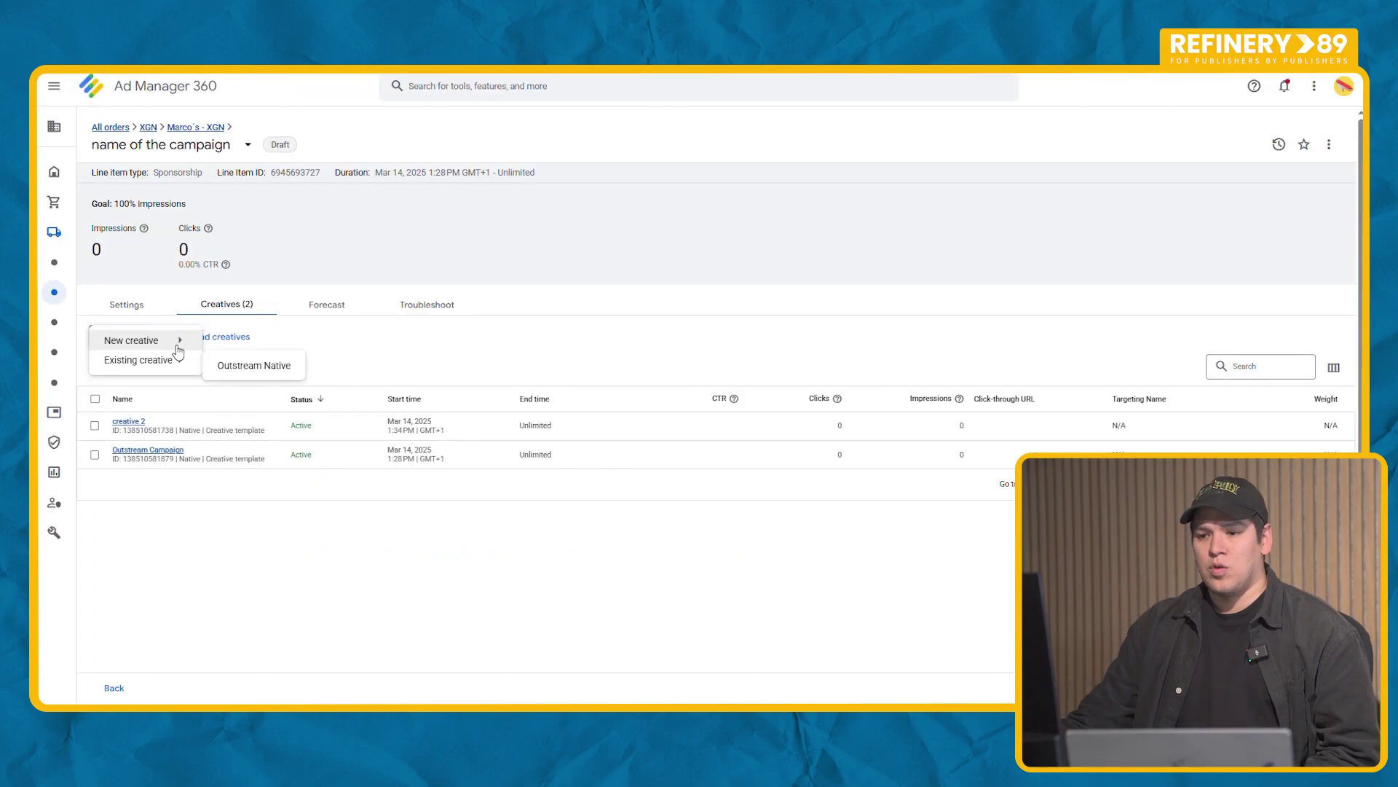
# - Create an Outstream Native creative named 'This Vast Example' with the XGN article as click-through URL
pyautogui.moveTo(191, 378)
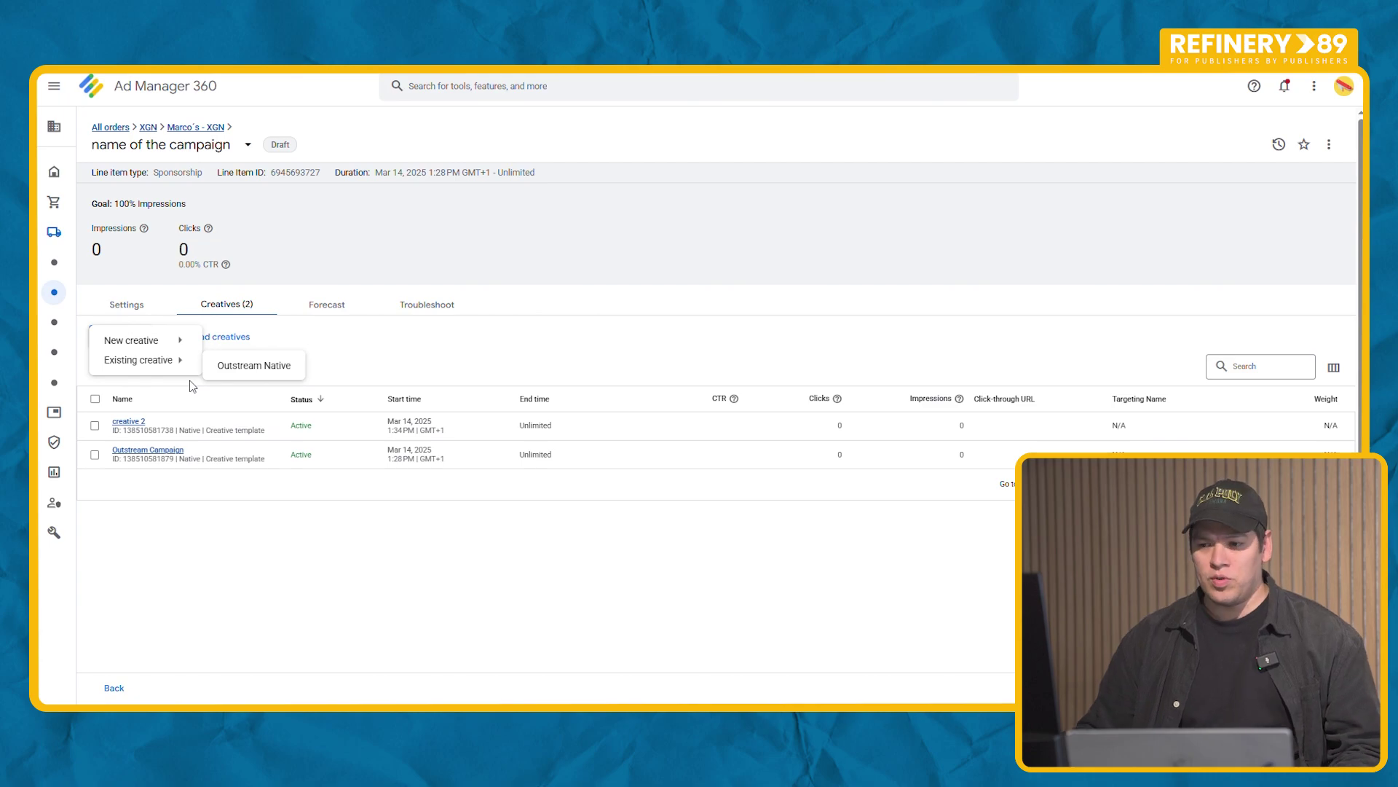
pyautogui.moveTo(178, 339)
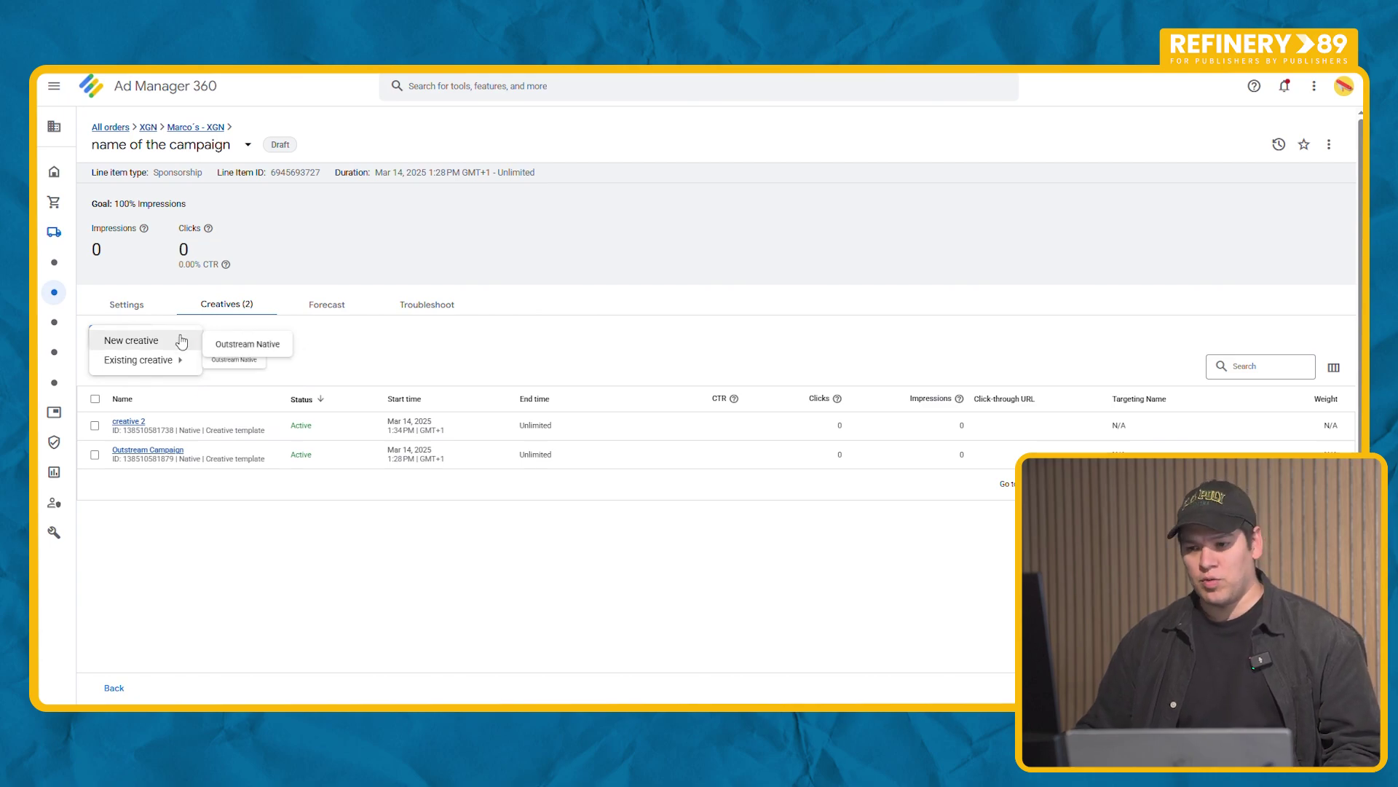
pyautogui.click(267, 348)
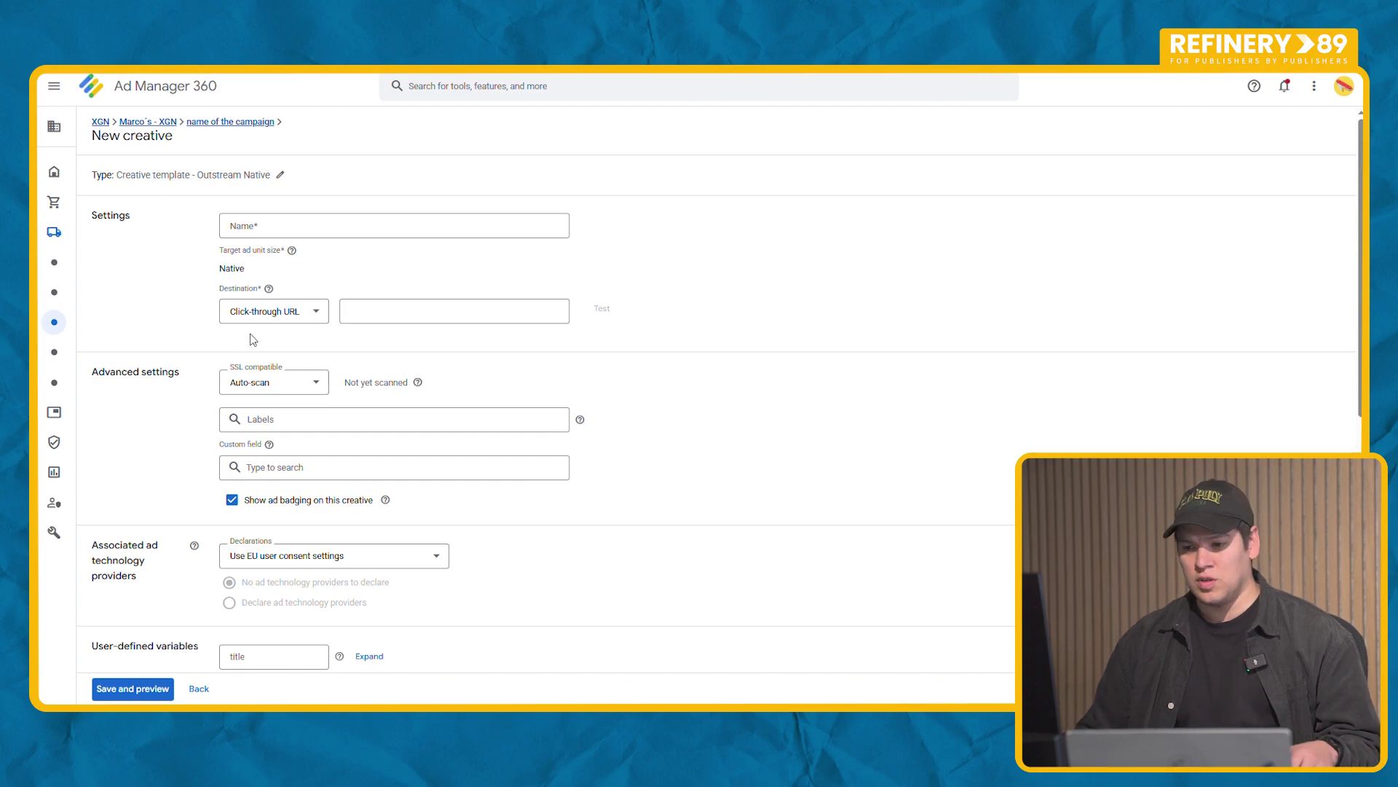
pyautogui.scroll(-4, 218, 336)
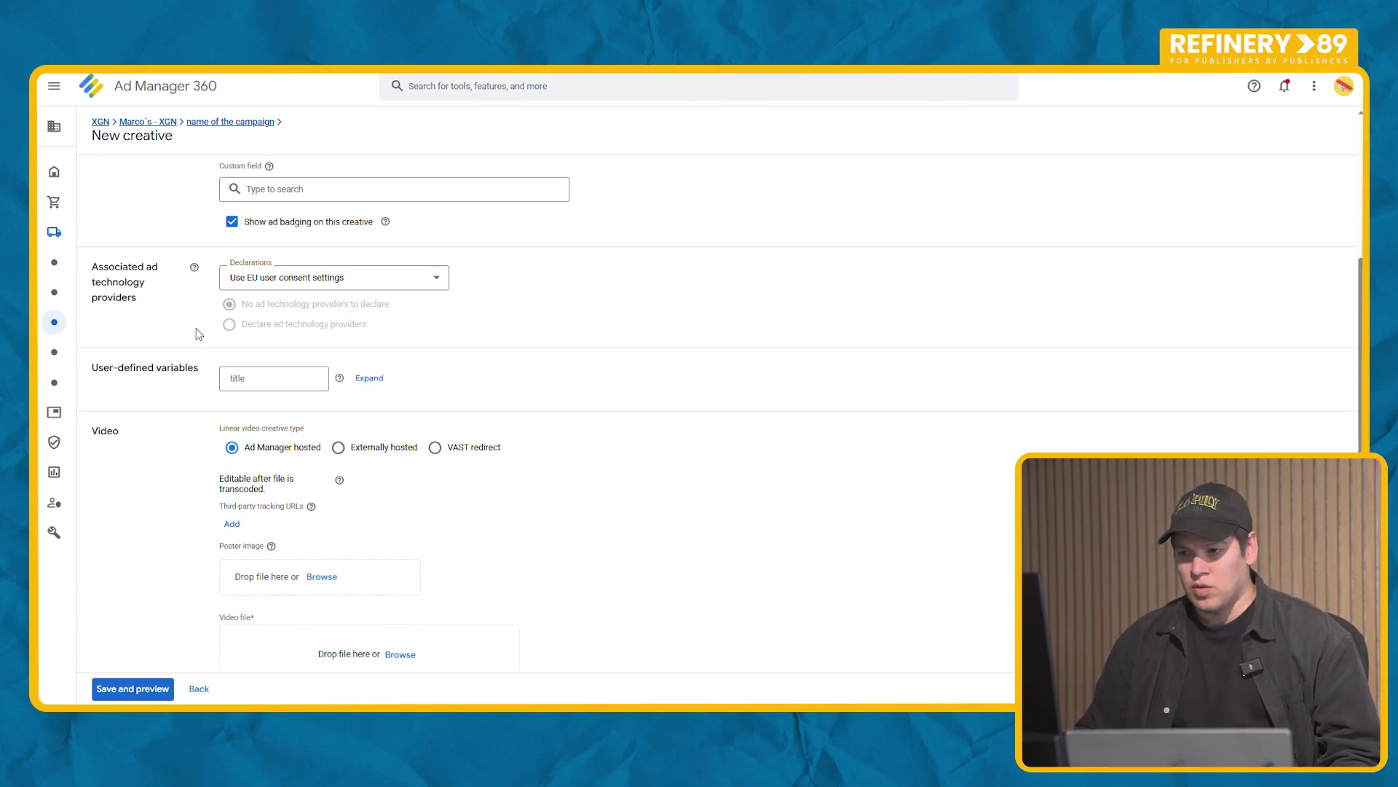
pyautogui.scroll(2, 204, 336)
pyautogui.scroll(2, 204, 338)
pyautogui.click(322, 236)
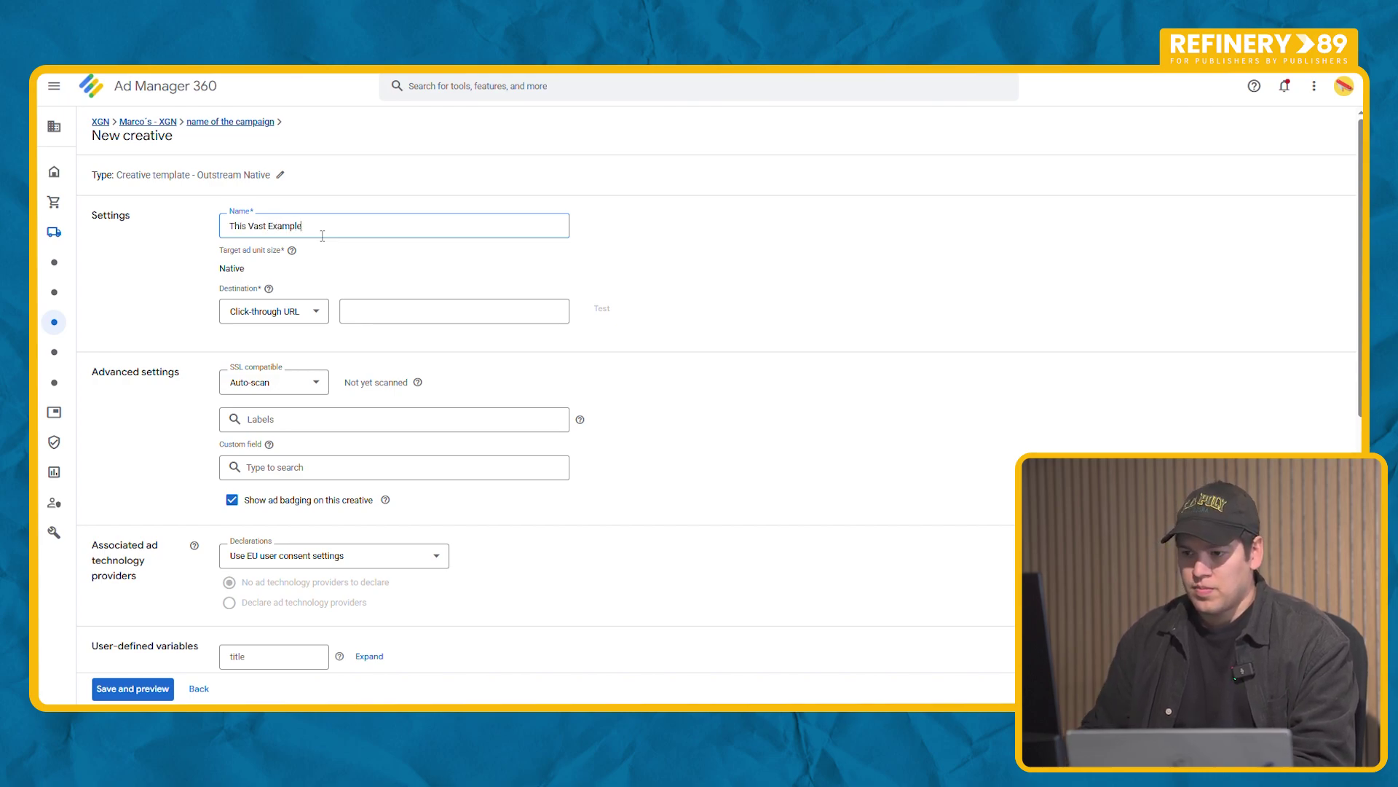
pyautogui.click(400, 316)
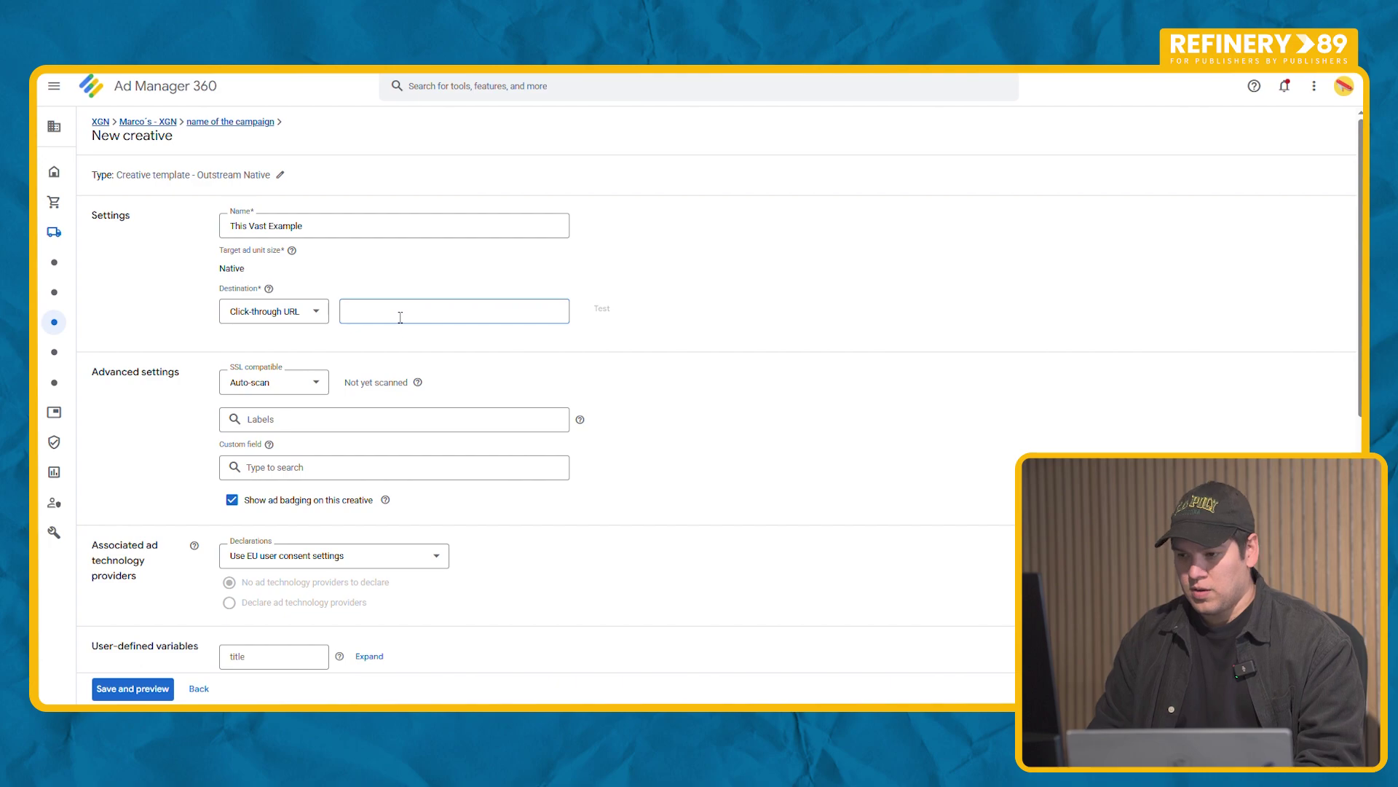
pyautogui.hotkey('ctrl', 'v')
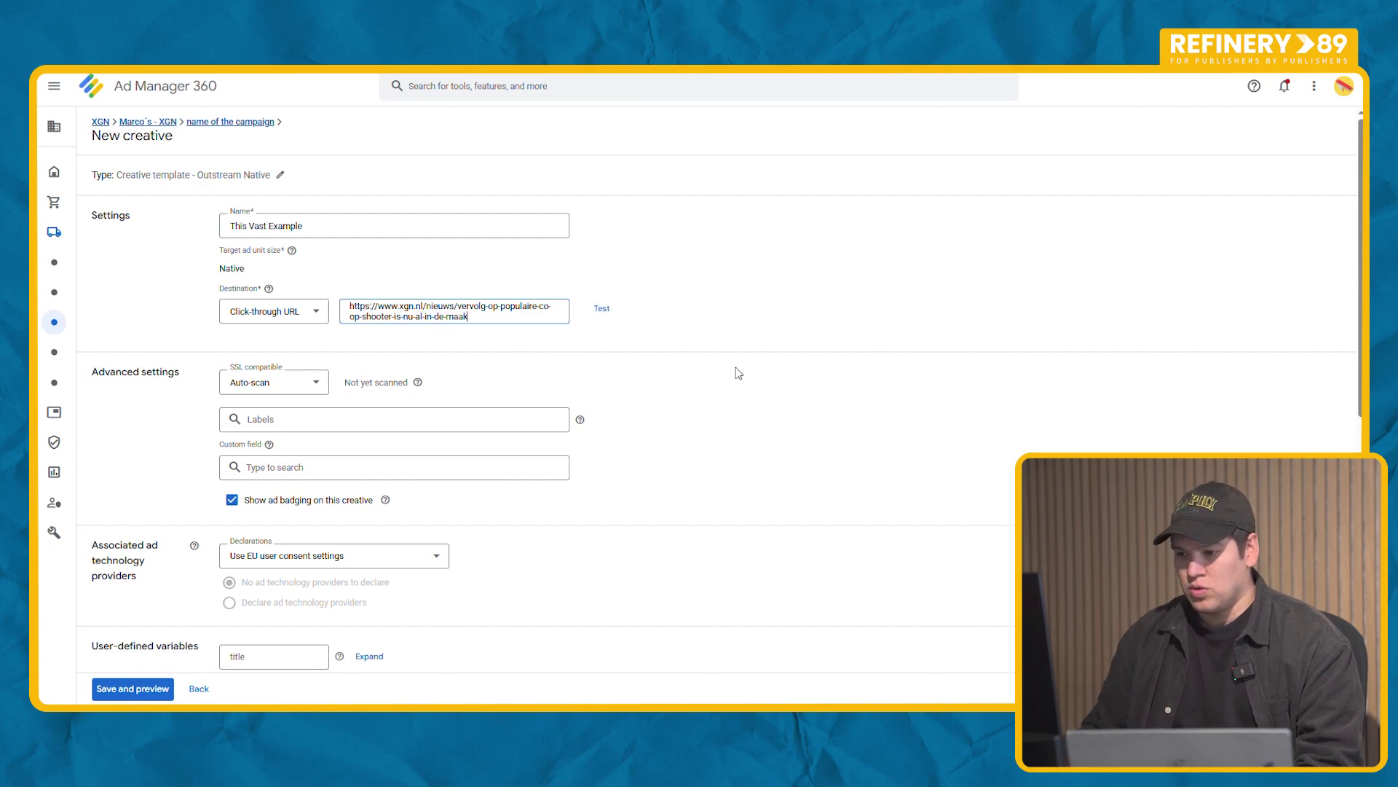
pyautogui.scroll(-6, 769, 351)
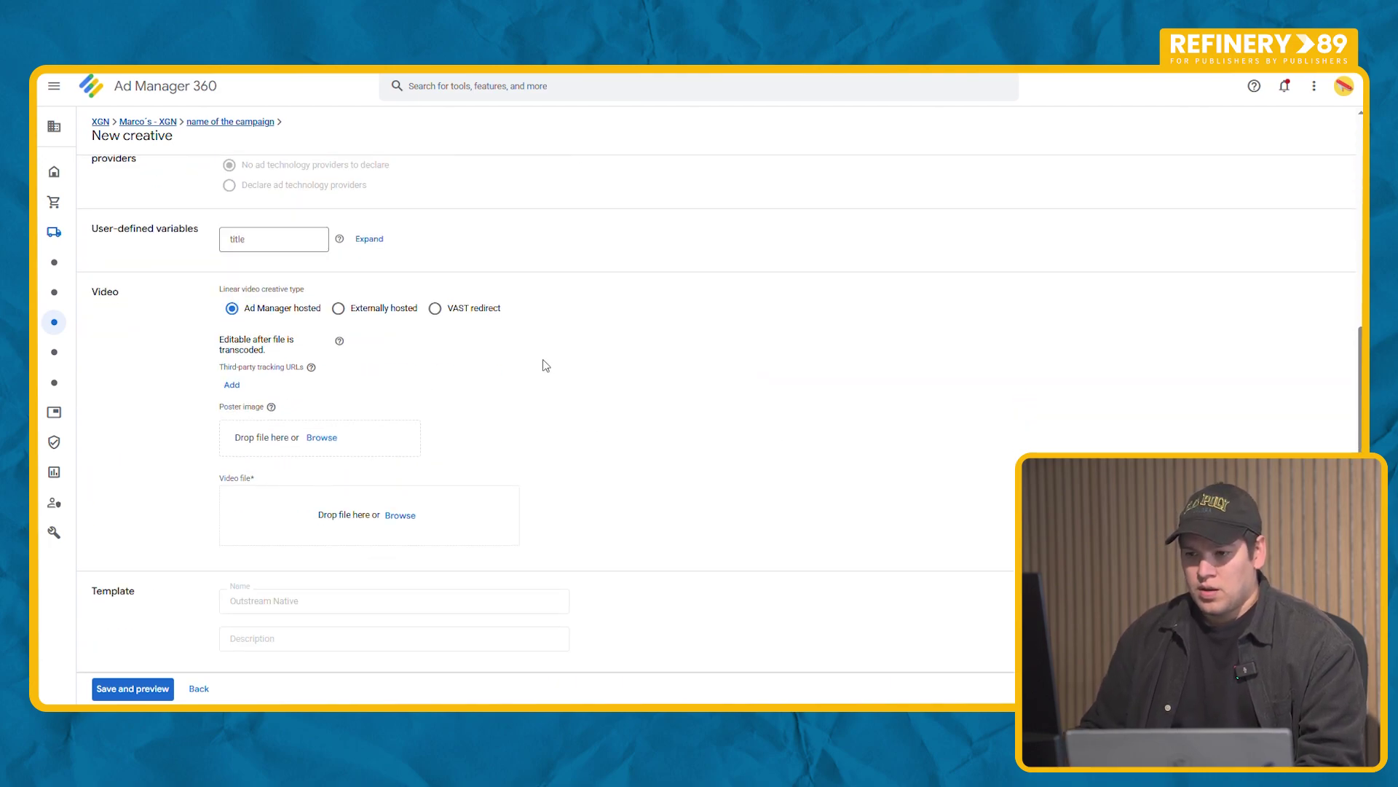
# - Switch the video type to VAST redirect, paste the doubleclick VAST tag URL, and save
pyautogui.click(435, 309)
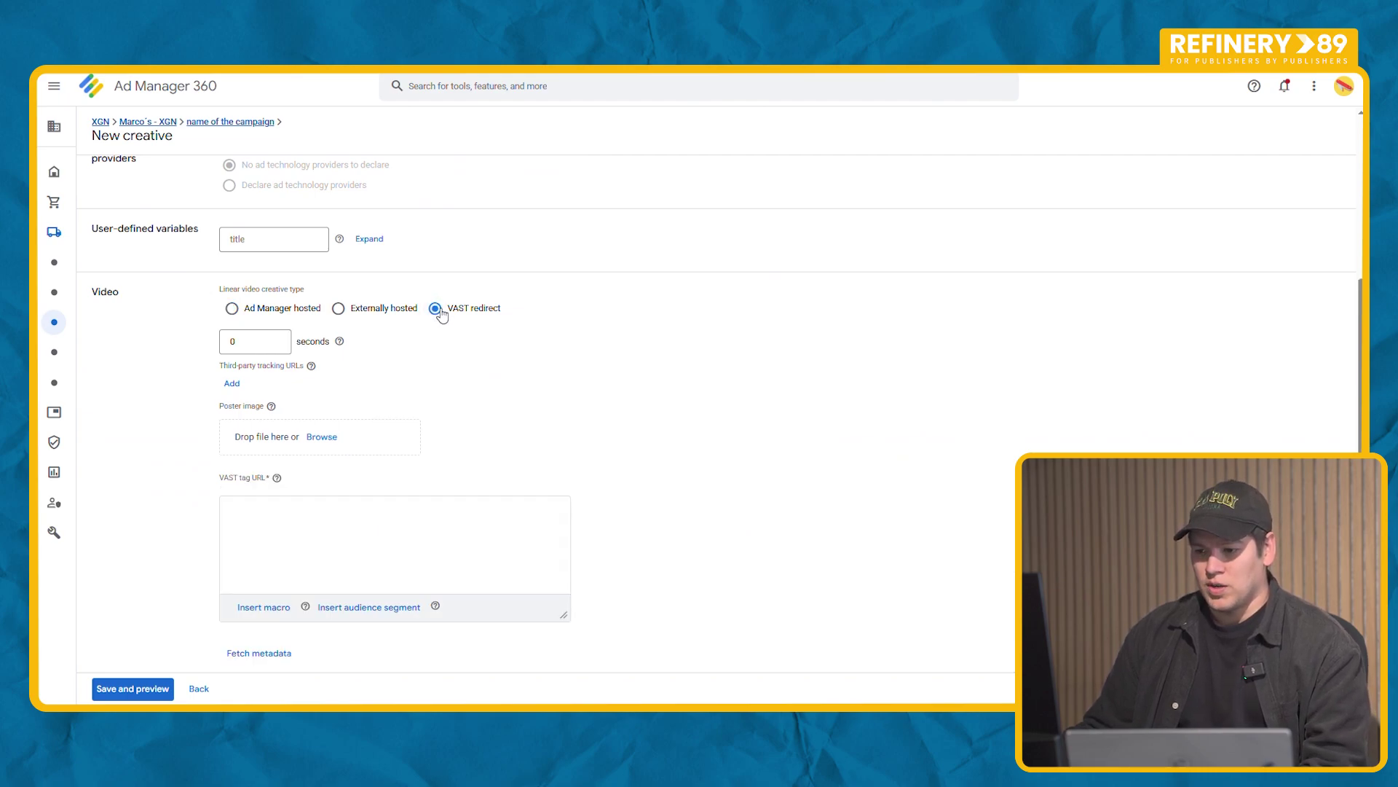
pyautogui.scroll(-1, 287, 510)
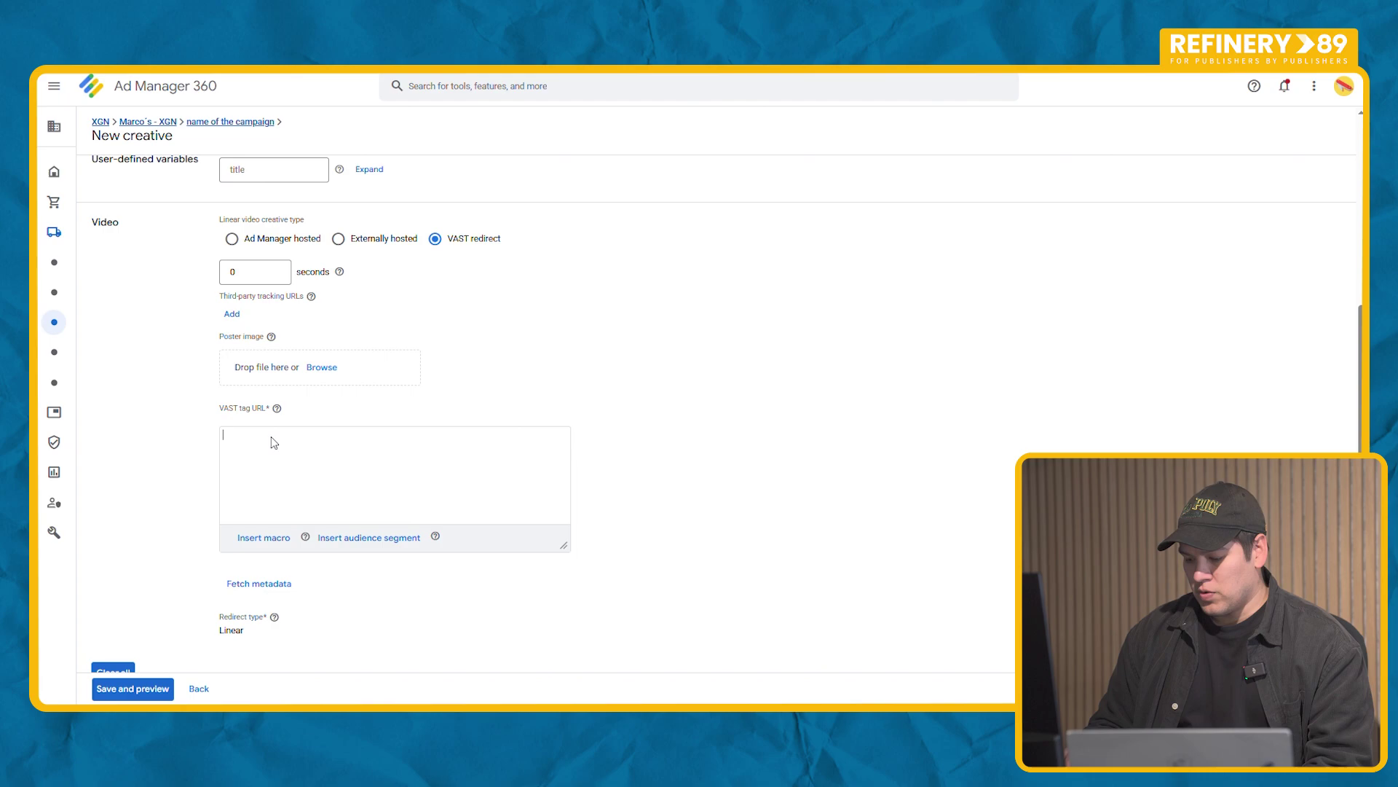
pyautogui.write('https://ad.doubleclick.net/ddm/pfadx/N1764182.3579957WIELERFLITS.NL/B32889199.412558250;sz=0x0;ord=%%CACHEBUSTER%%;dc_lat=;dc_rdid=;tag_for_child_directed_treatment=;tfua=;dc_tdv=1;dcmt=text/xml;dc_sdk_apis=[APIFRAMEWORKS];dc_omid_p=[OMIDPARTNER];gdpr=${GDPR};gdpr_consent=${GDPR_CONSENT_755};dc_mpos=[BREAKPOSITION];ltd=')
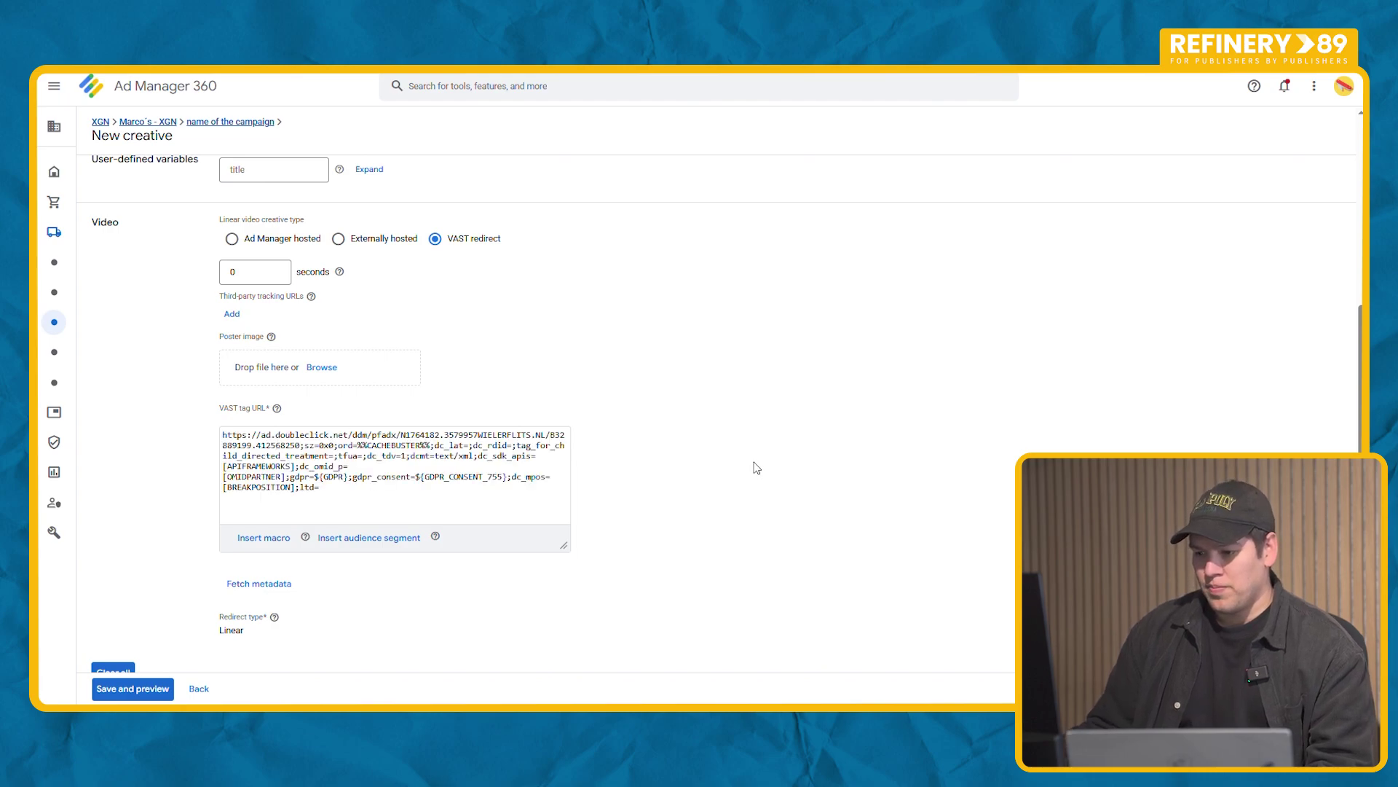
pyautogui.scroll(-3, 150, 412)
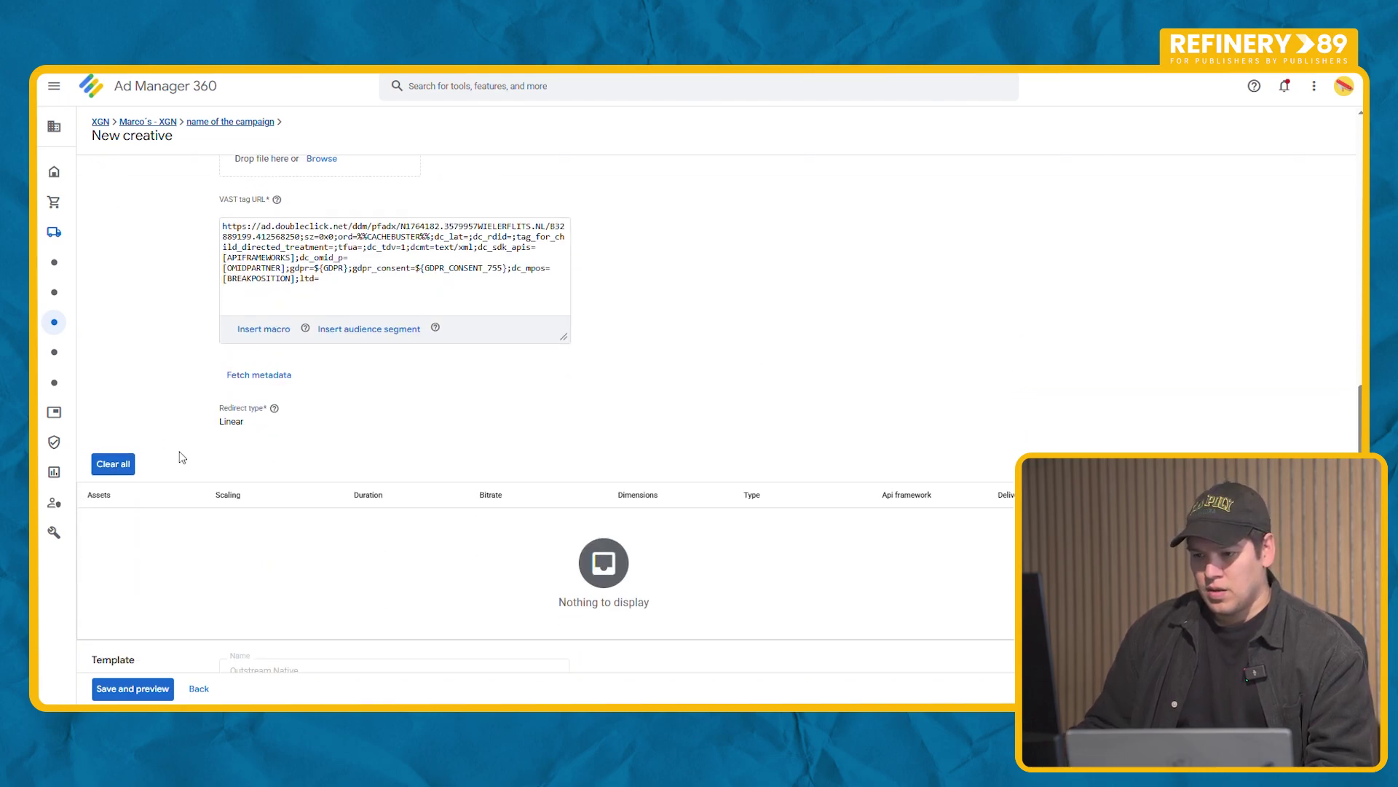
pyautogui.click(146, 690)
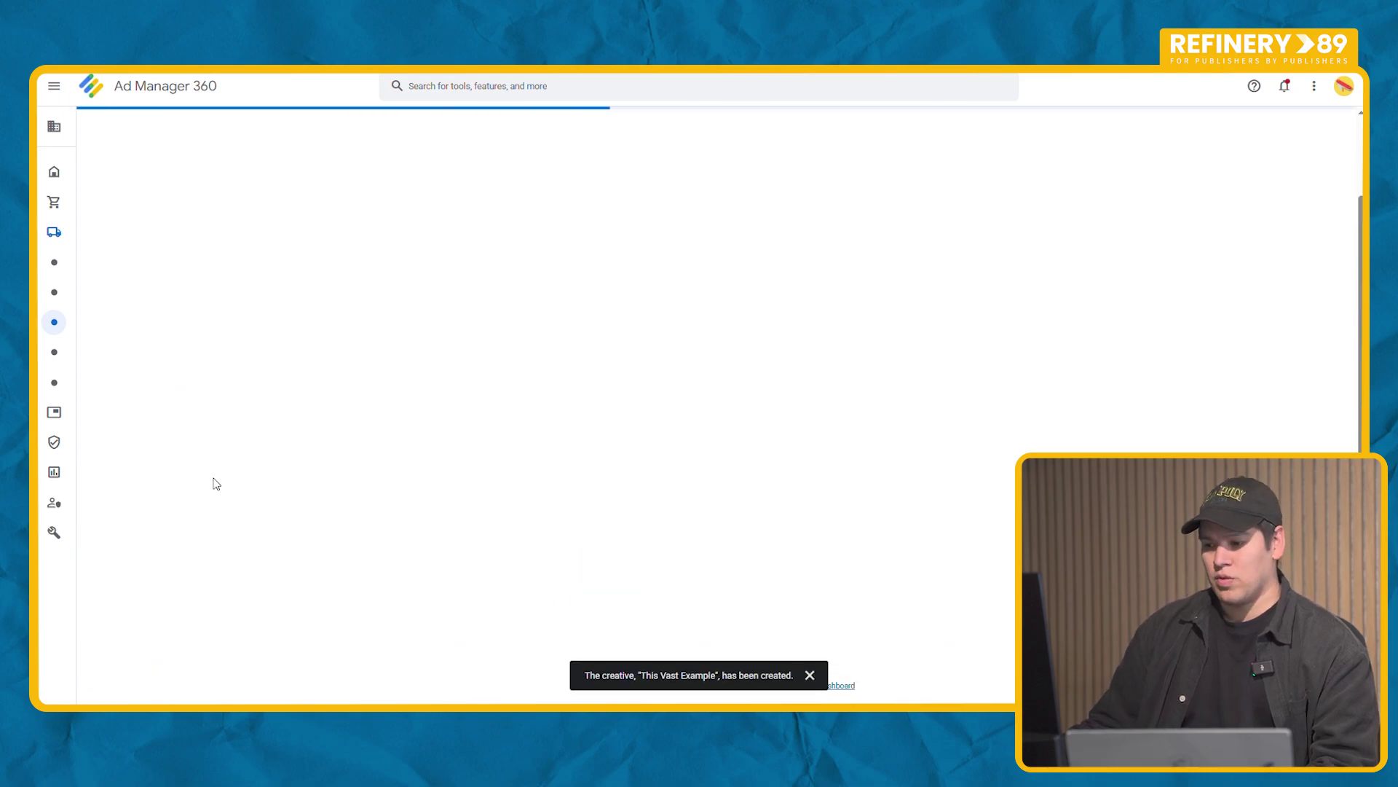
# - Review the video assets fetched from the VAST tag, then save 'This Vast Example' again
pyautogui.scroll(-6, 839, 387)
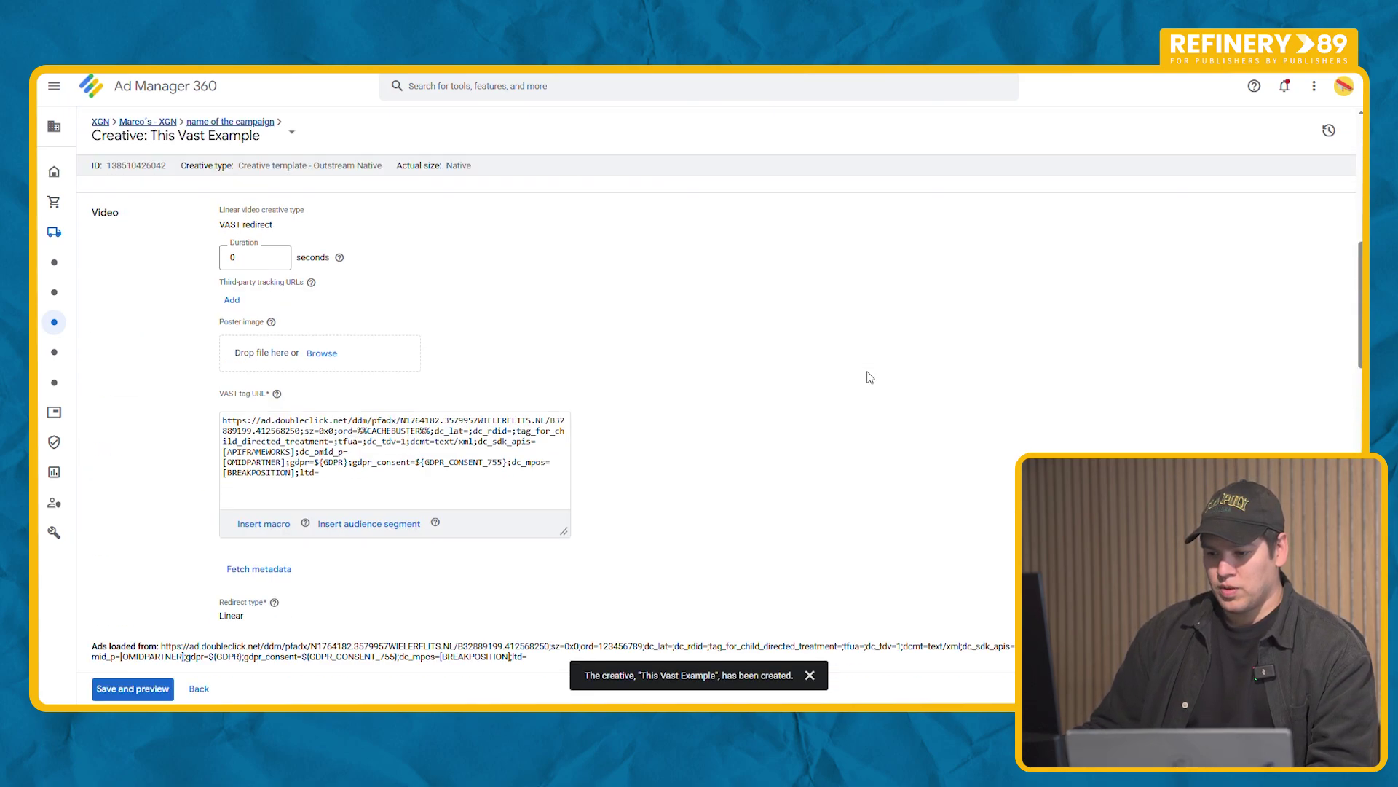
pyautogui.scroll(-3, 869, 377)
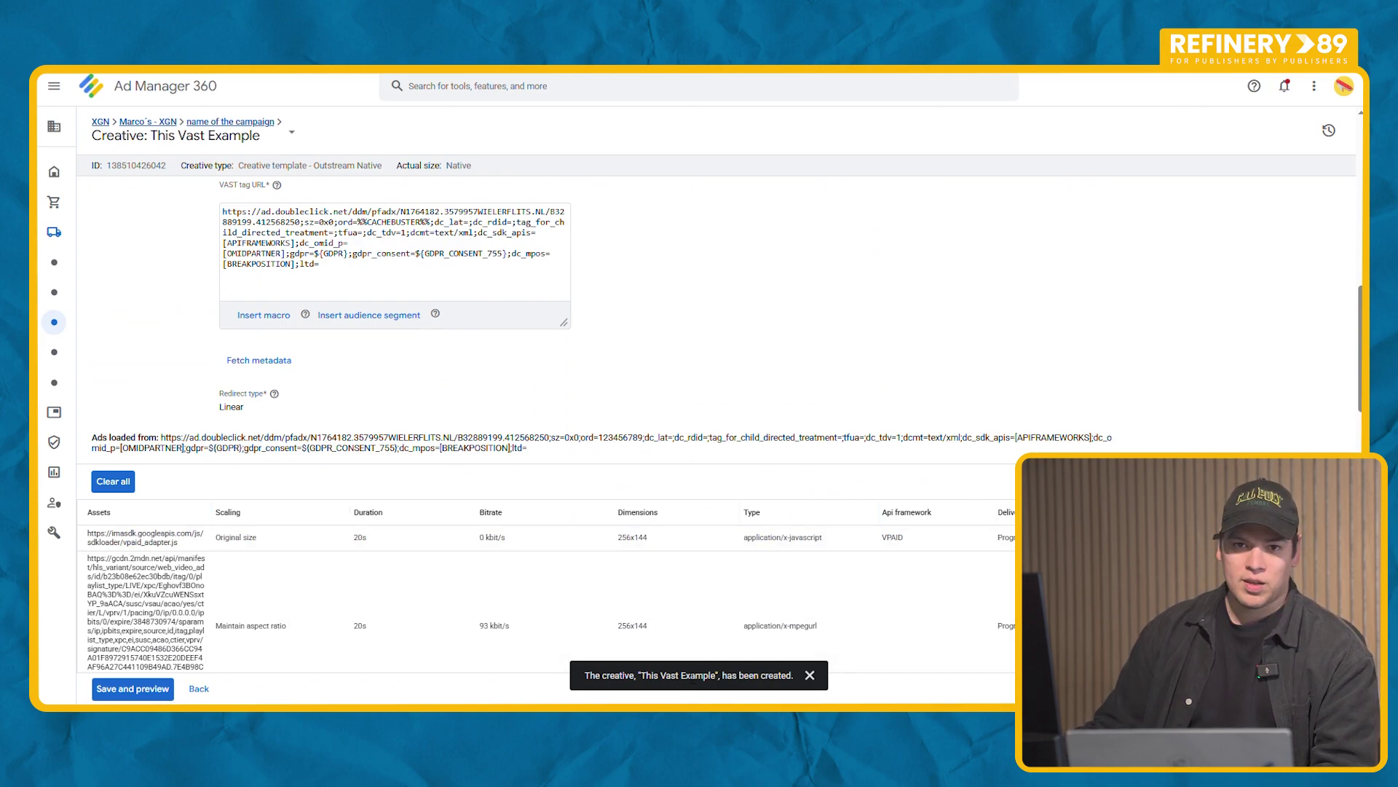
pyautogui.scroll(-2, 495, 575)
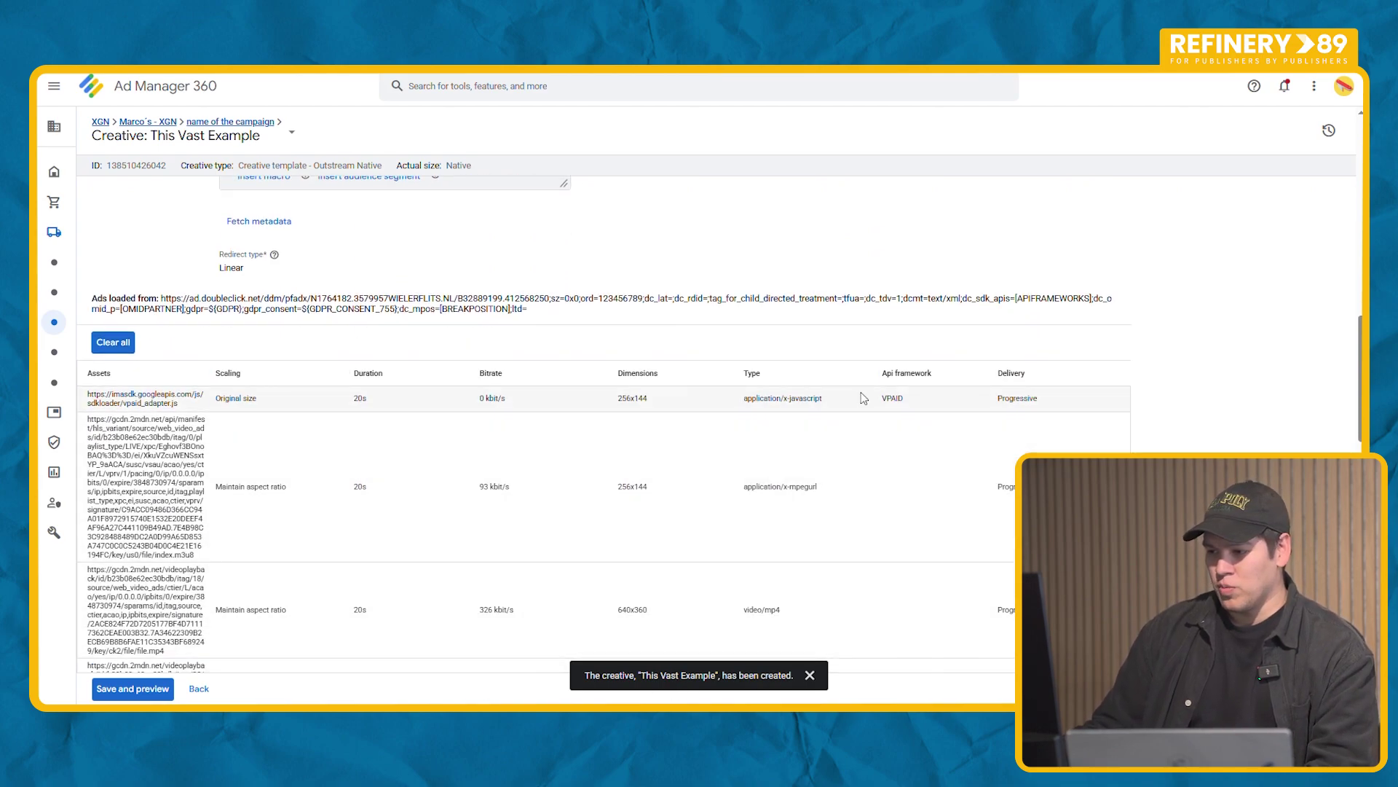
pyautogui.scroll(-6, 771, 406)
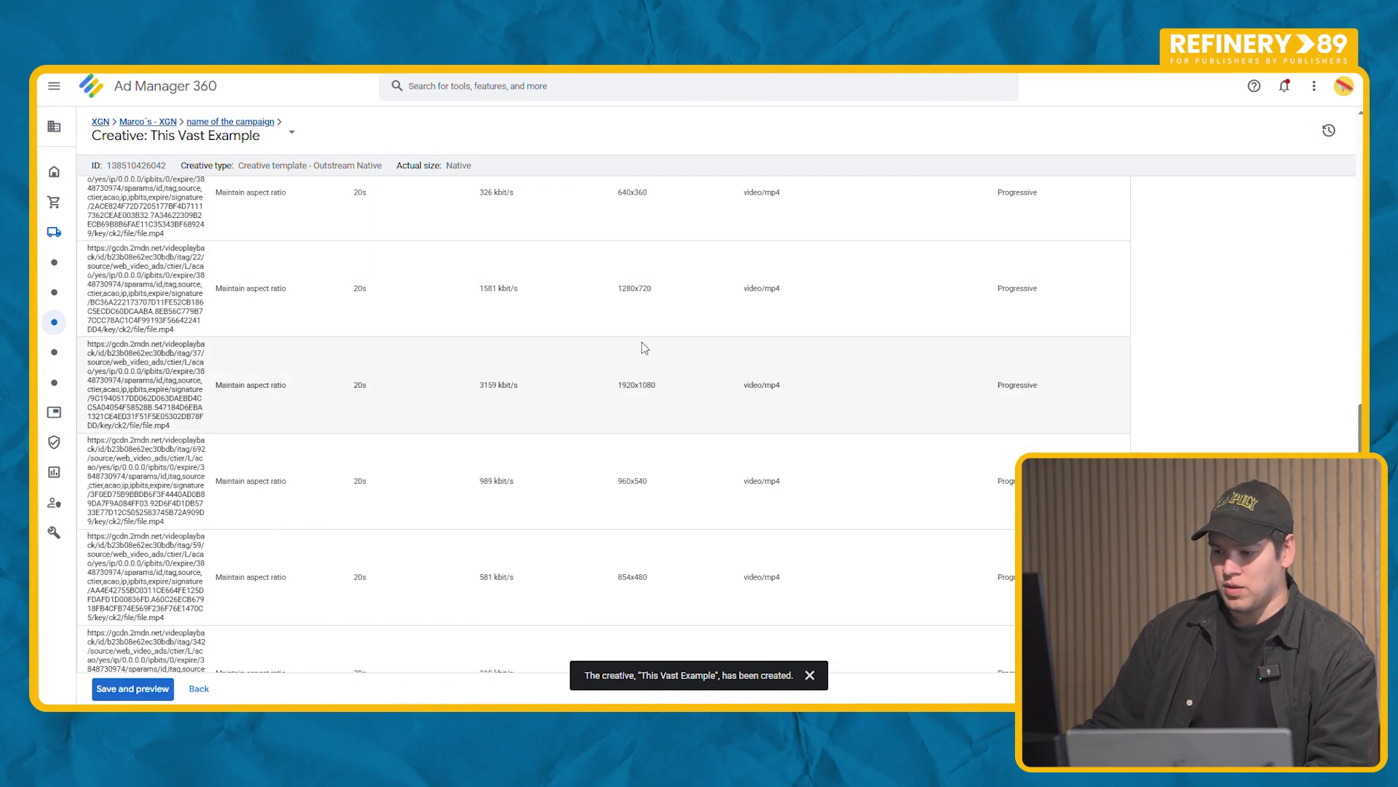
pyautogui.scroll(-7, 645, 349)
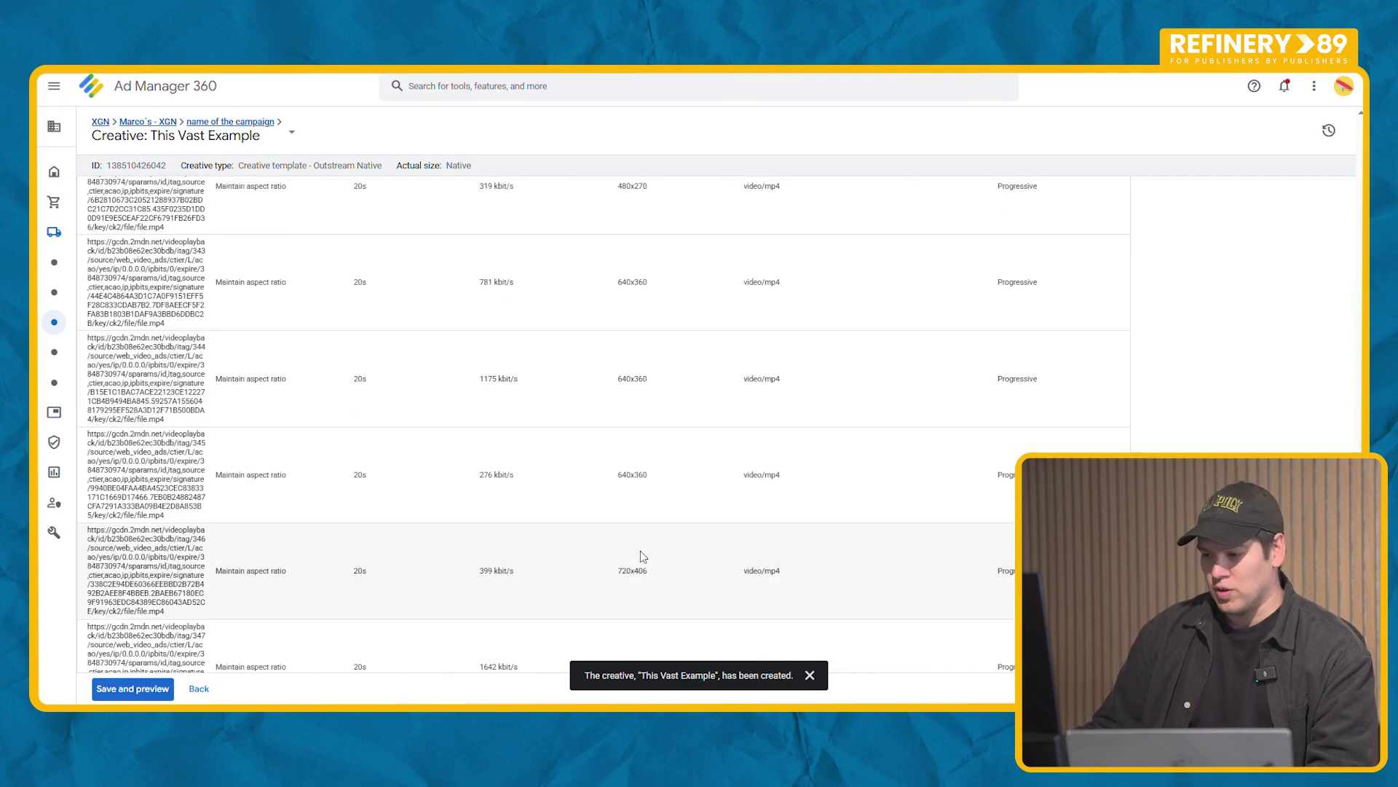
pyautogui.scroll(-4, 640, 539)
pyautogui.scroll(3, 633, 537)
pyautogui.scroll(12, 627, 444)
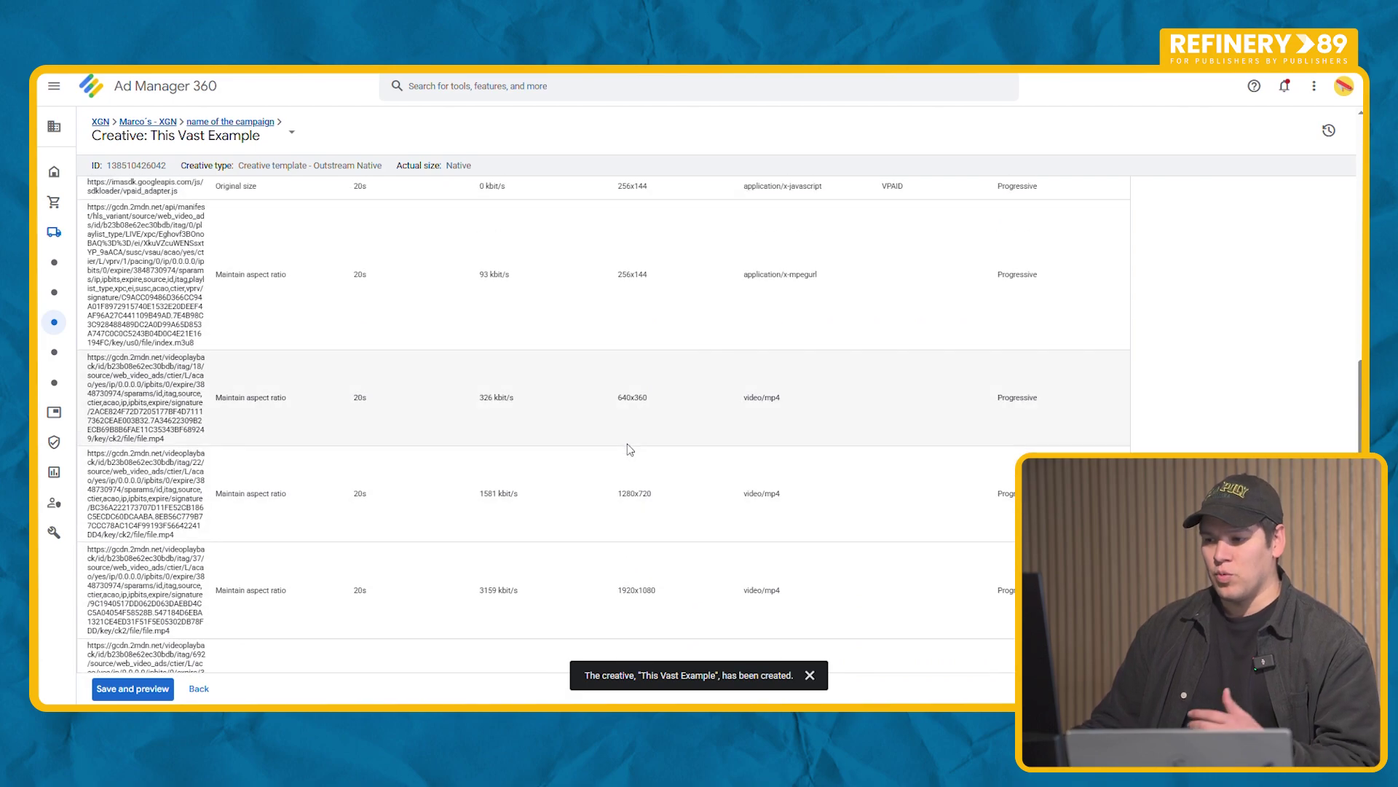
pyautogui.scroll(-3, 646, 446)
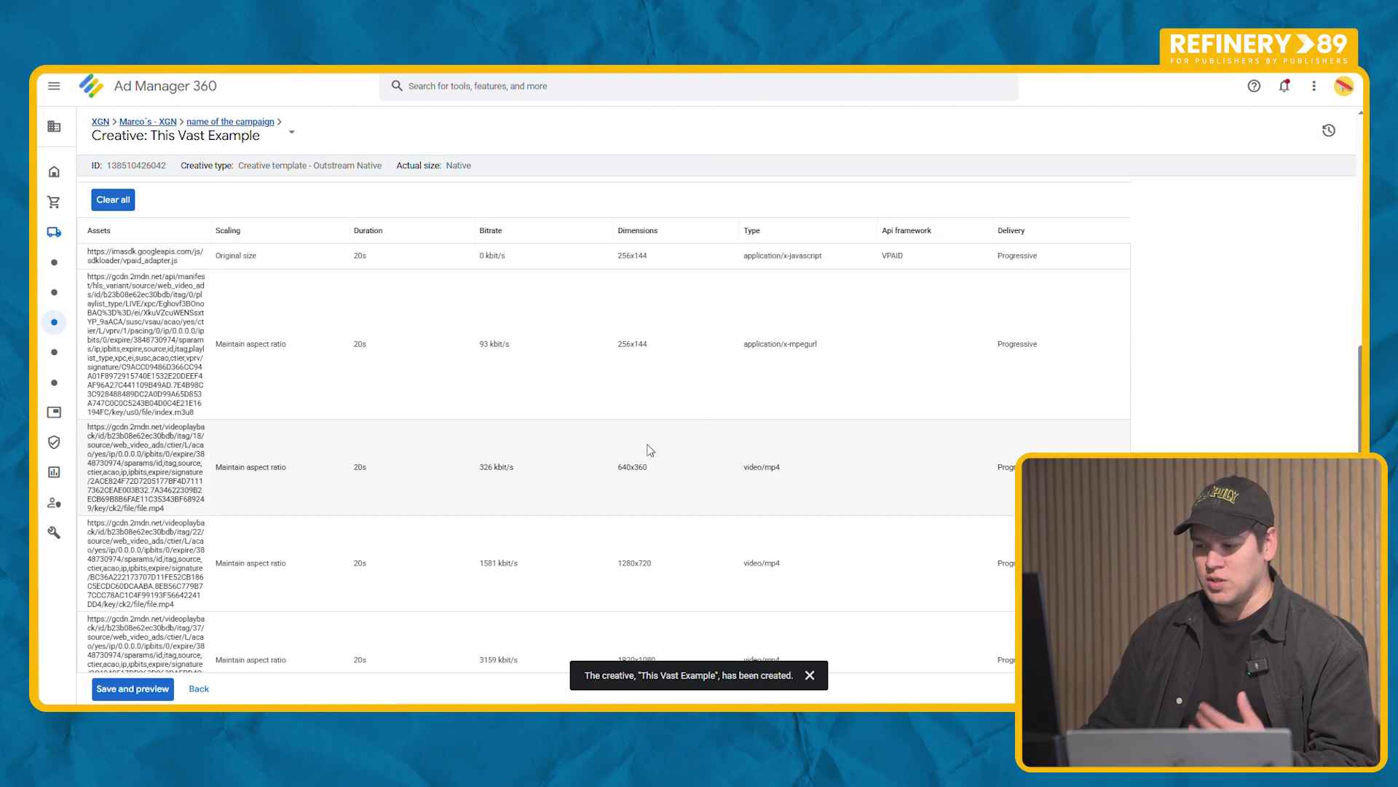
pyautogui.scroll(-3, 640, 474)
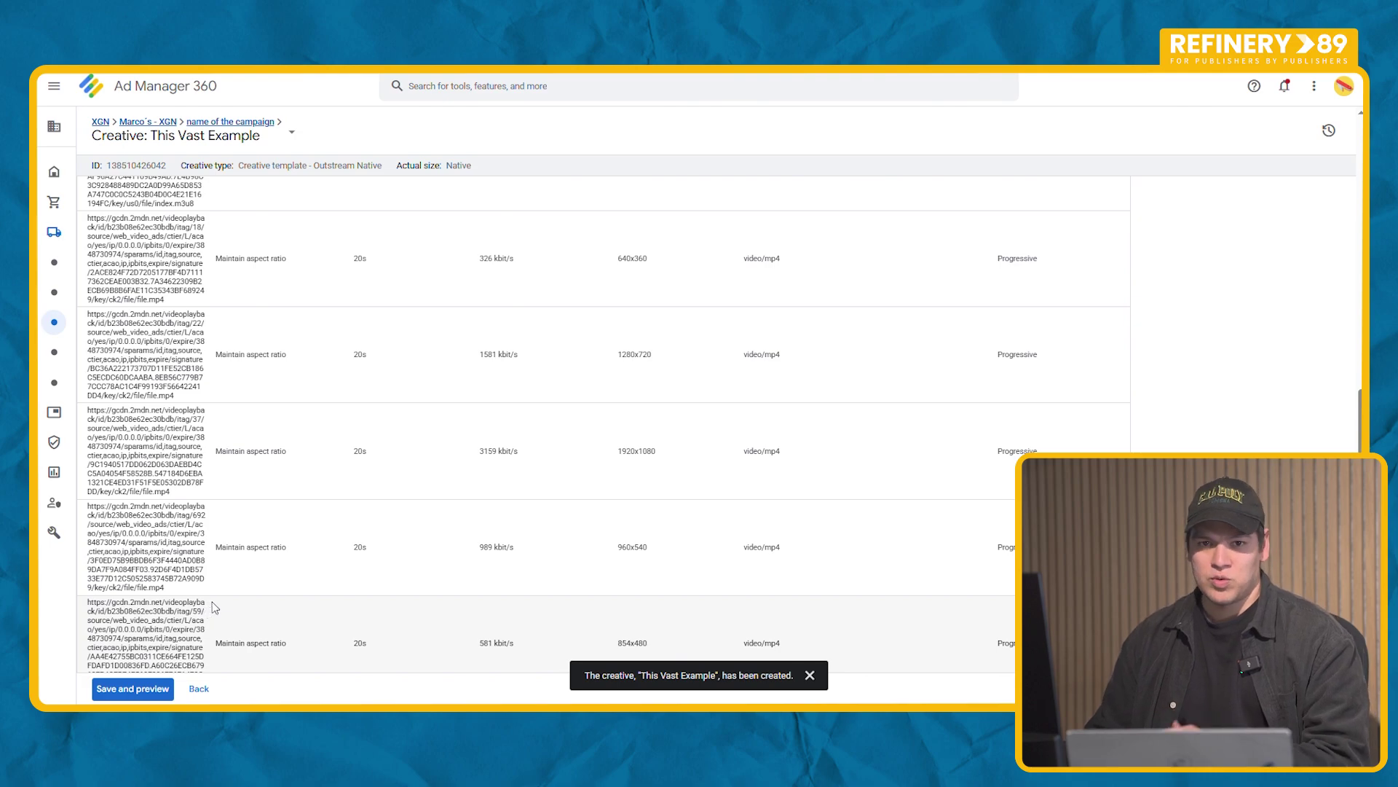
pyautogui.click(156, 689)
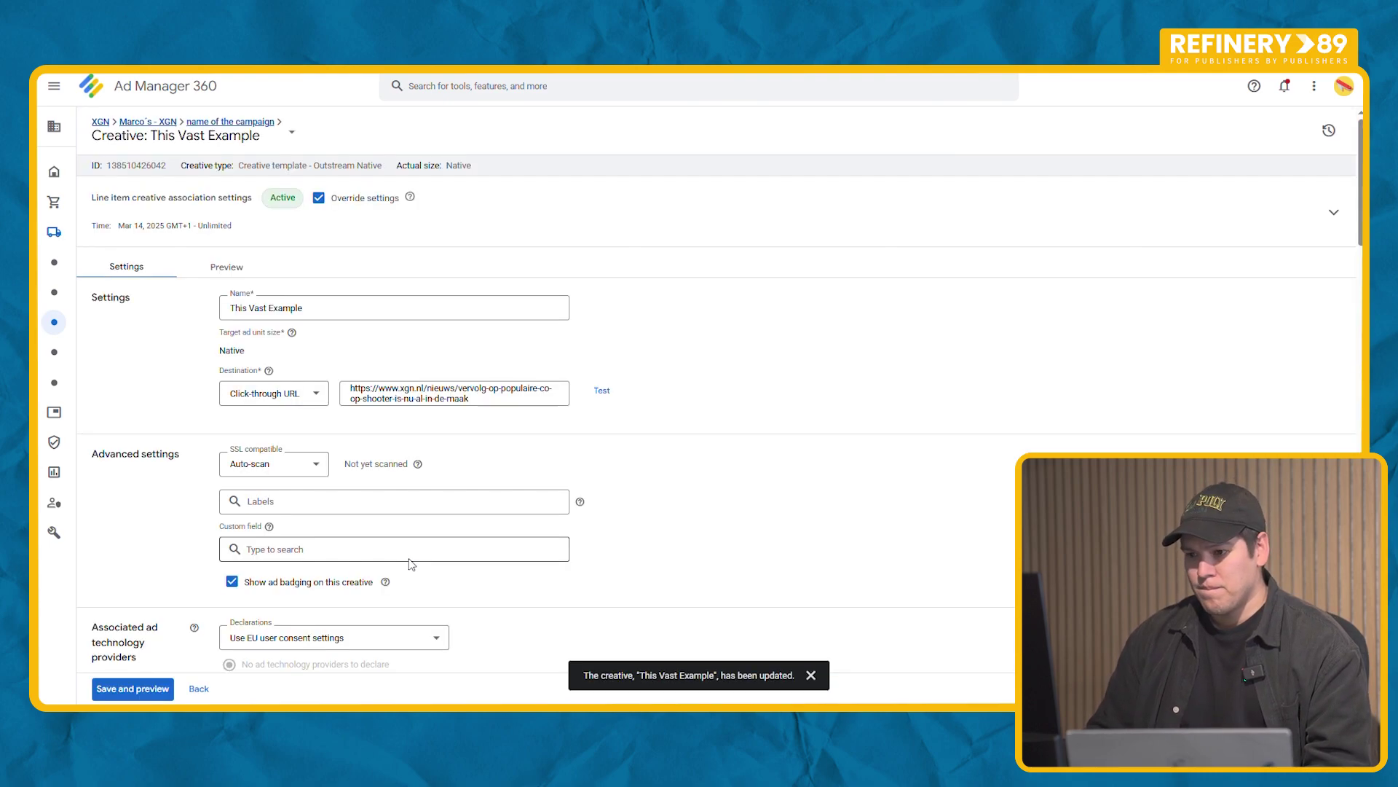
# - Preview 'This Vast Example' on site using the pasted XGN co-op shooter sequel article URL
pyautogui.click(240, 271)
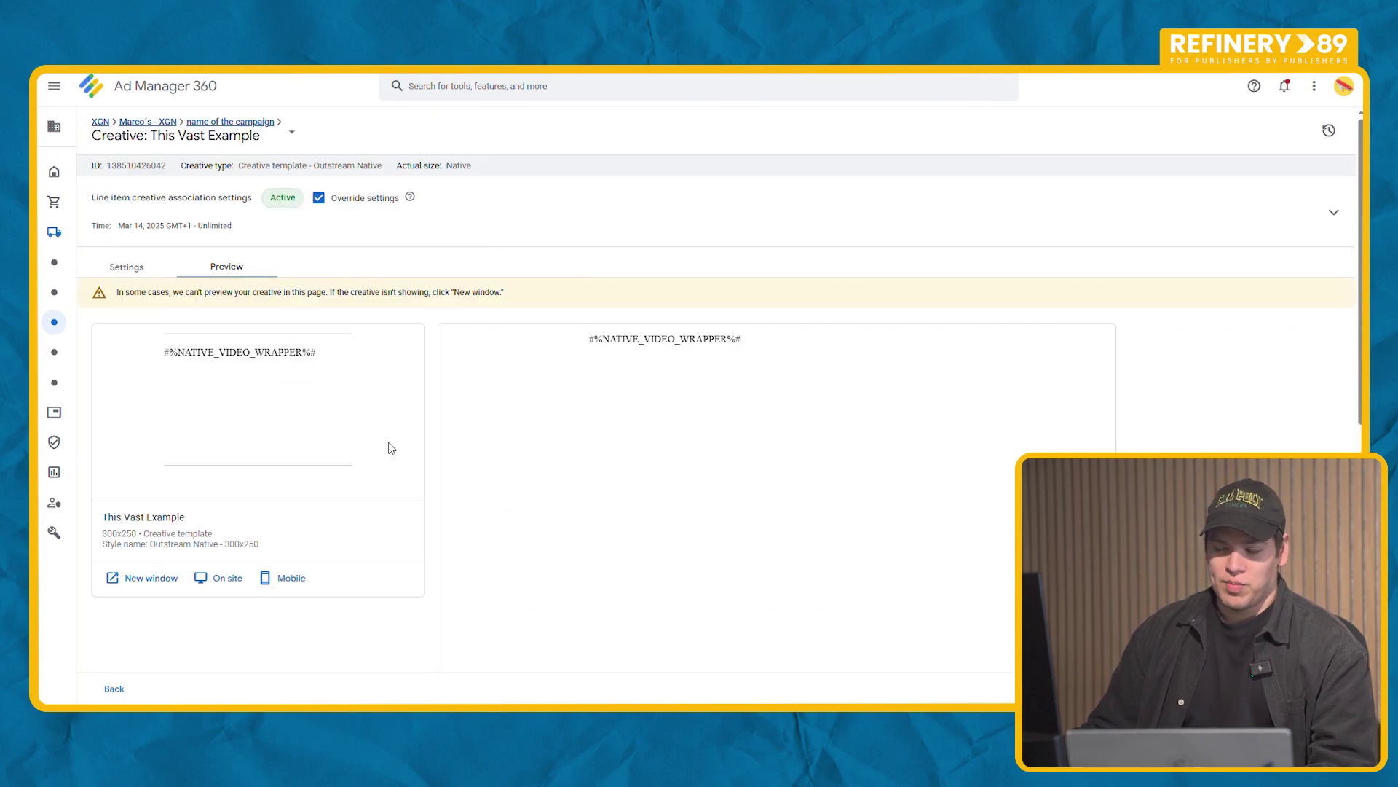
pyautogui.scroll(-3, 435, 448)
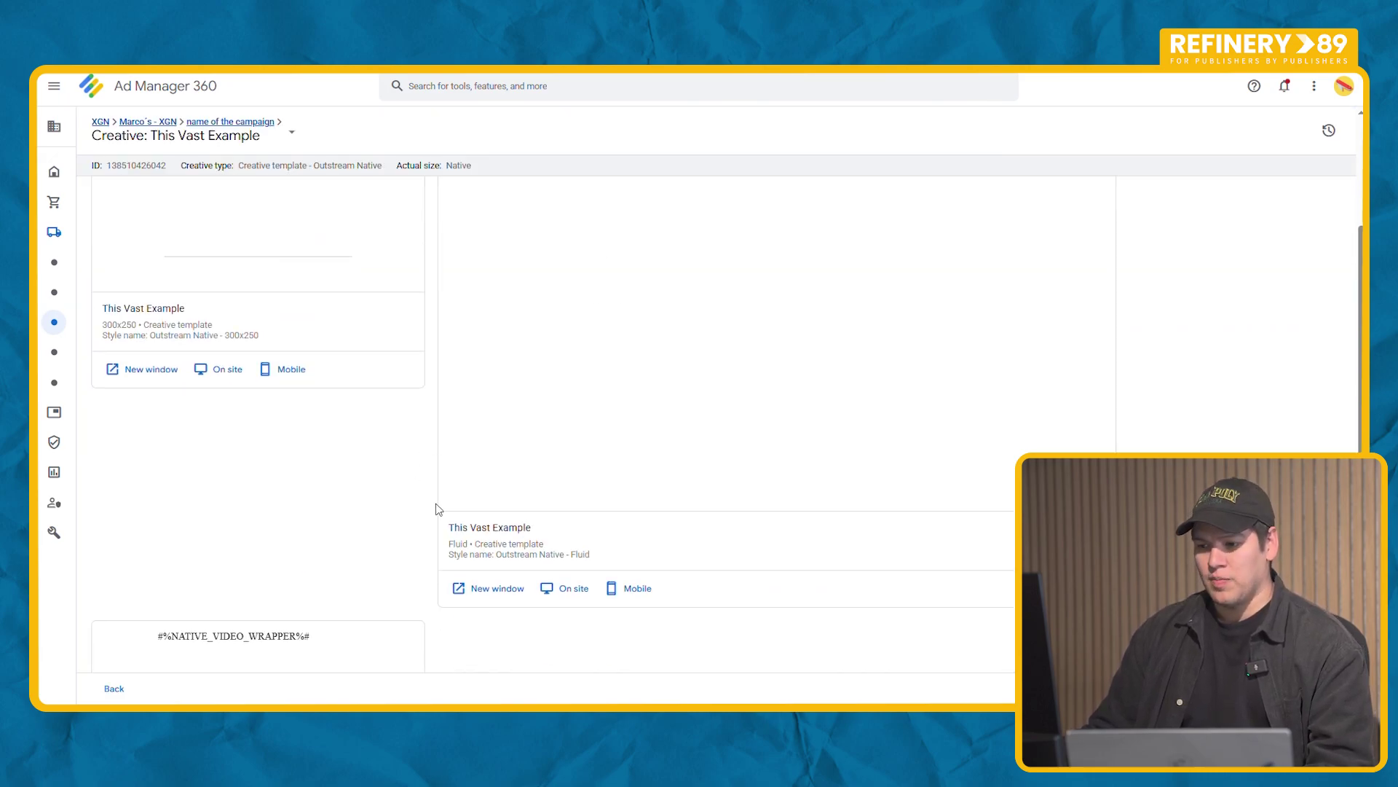
pyautogui.scroll(3, 414, 522)
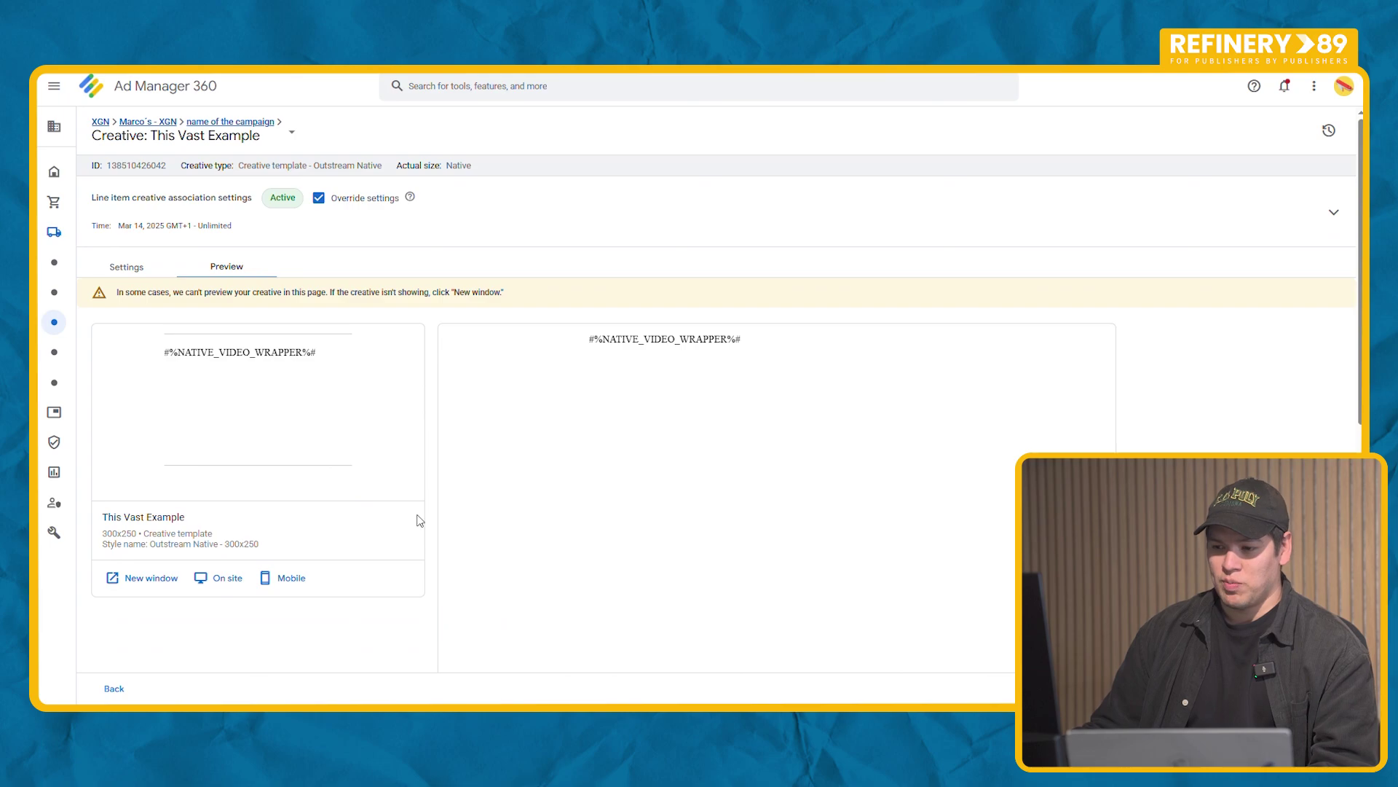
pyautogui.scroll(-3, 437, 458)
pyautogui.click(580, 596)
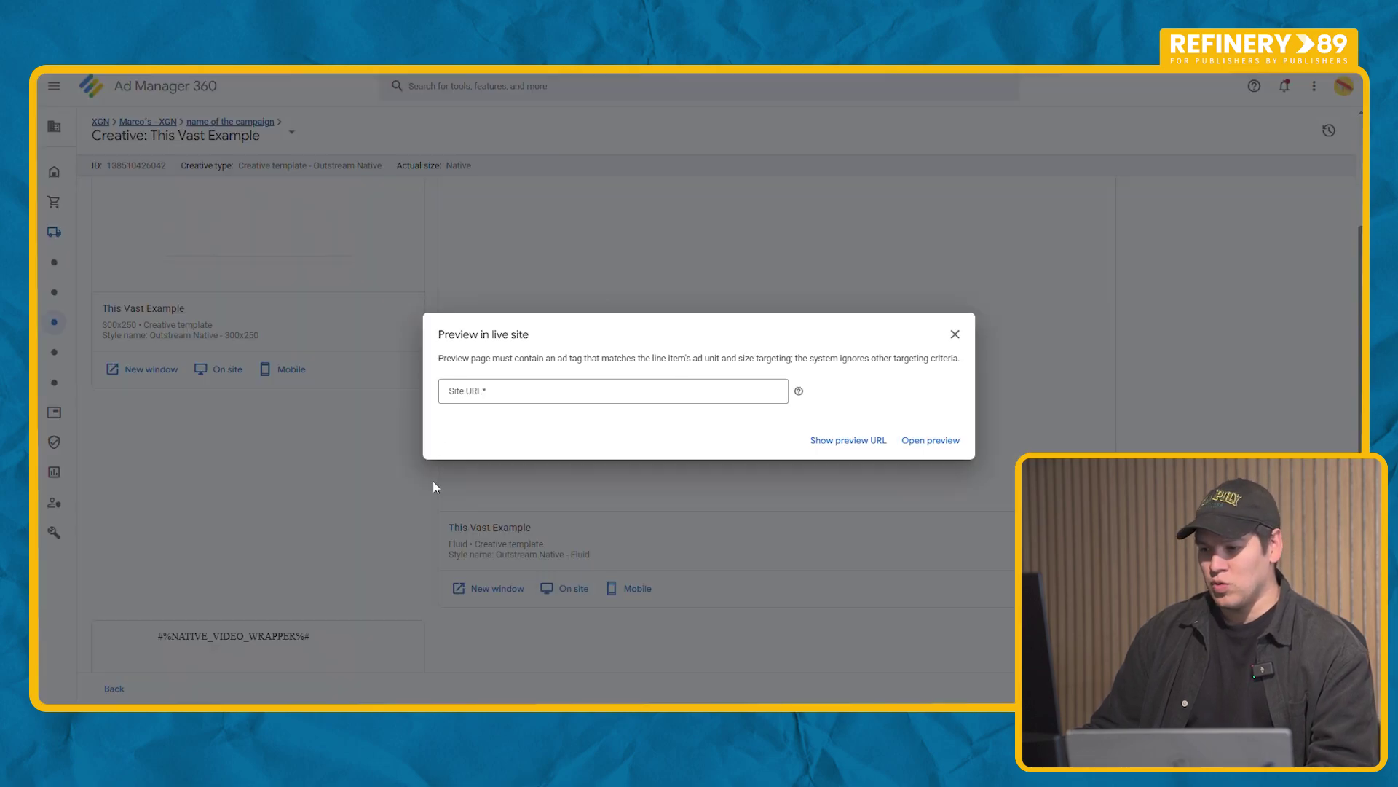
pyautogui.click(504, 399)
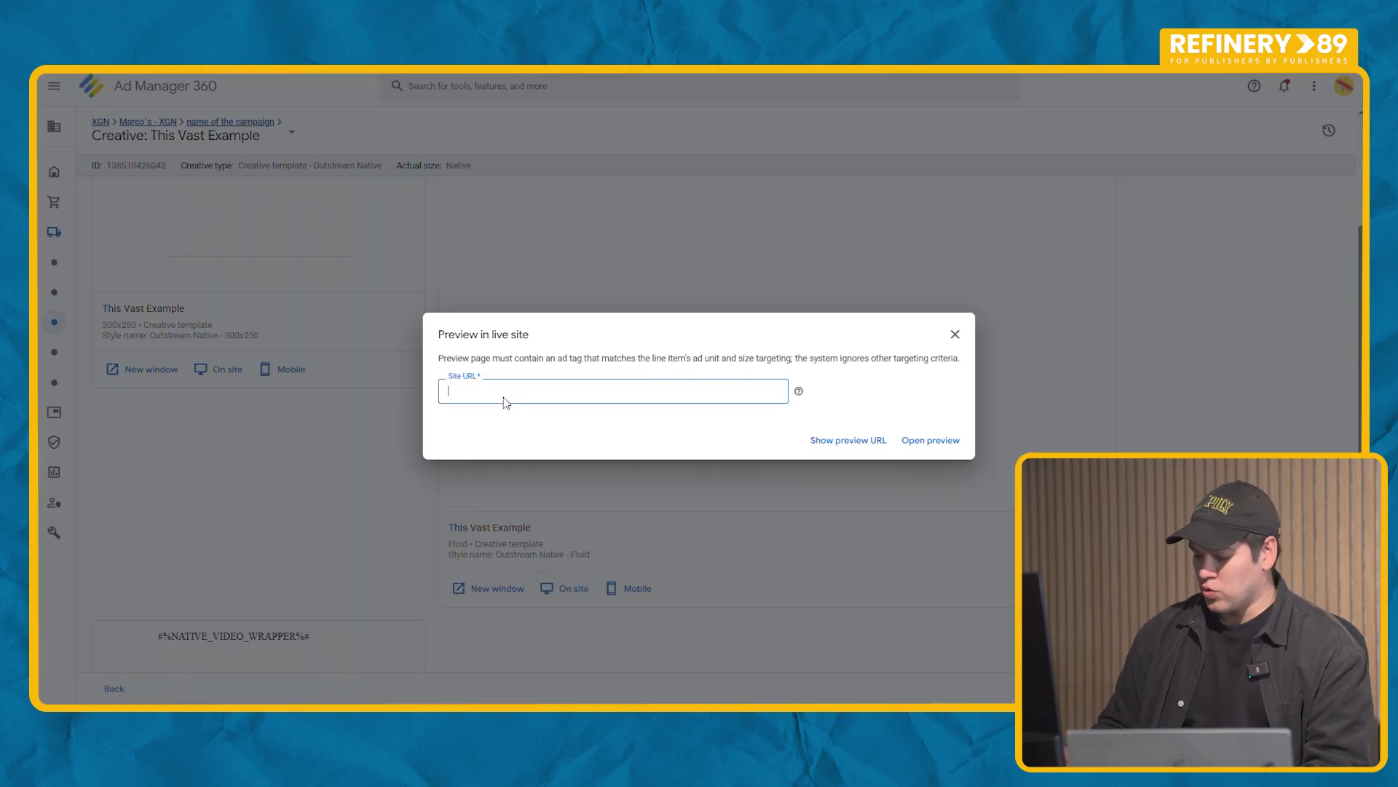
pyautogui.write('https://www.xgn.nl/nieuws/vervolg-op-populaire-co-op-shooter-is-nu-al-in-de-maak')
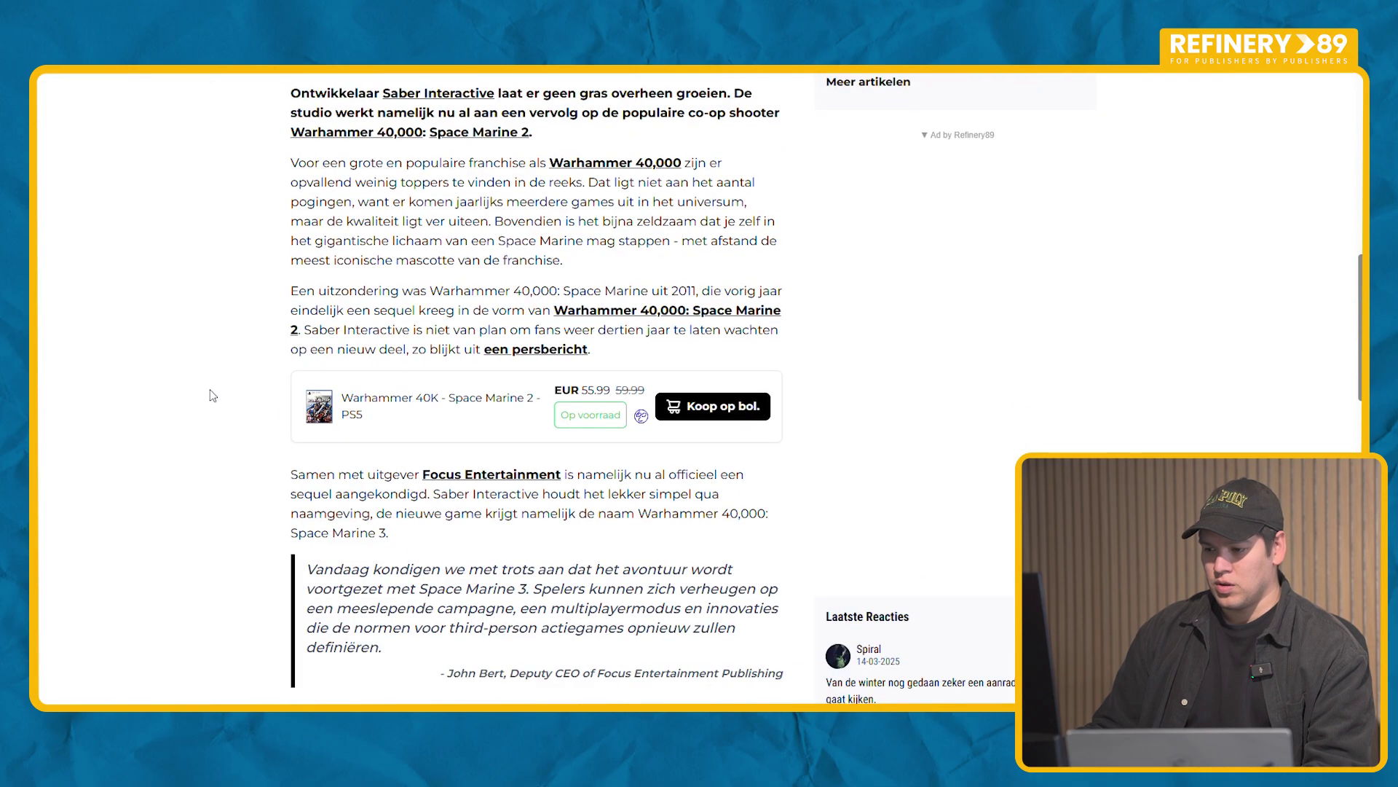
# - Scroll through the XGN Space Marine sequel article to find the live-preview ad slots
pyautogui.scroll(4, 227, 429)
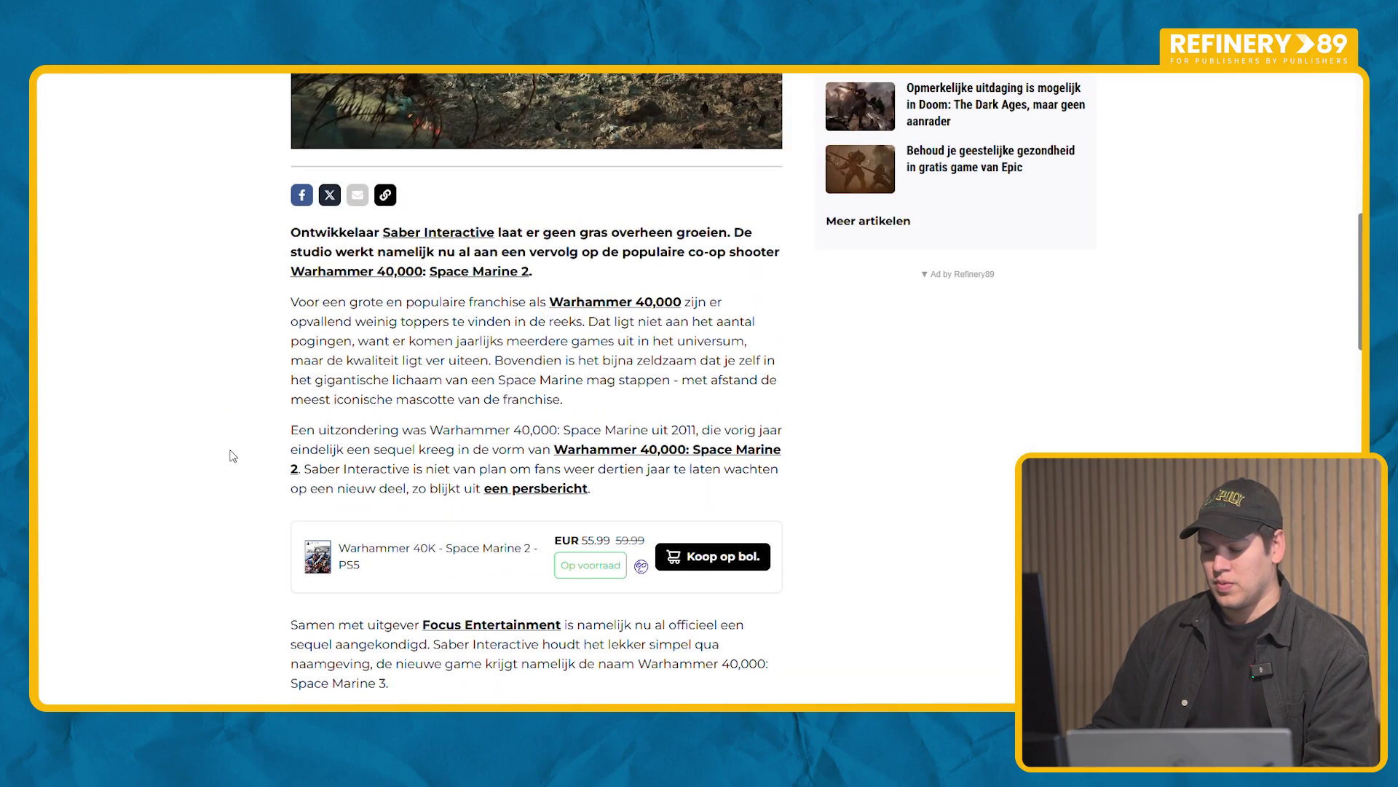
pyautogui.scroll(-7, 233, 456)
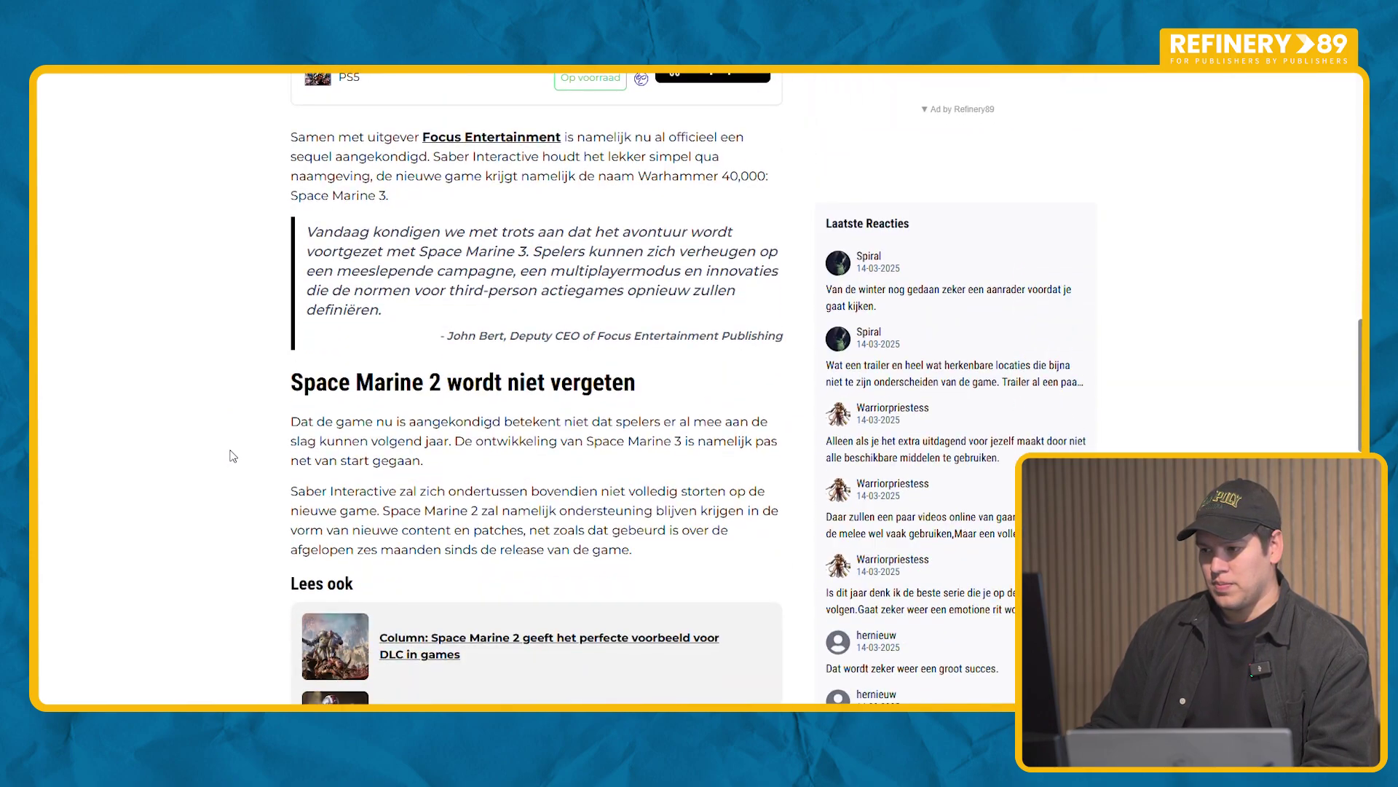
pyautogui.scroll(6, 232, 453)
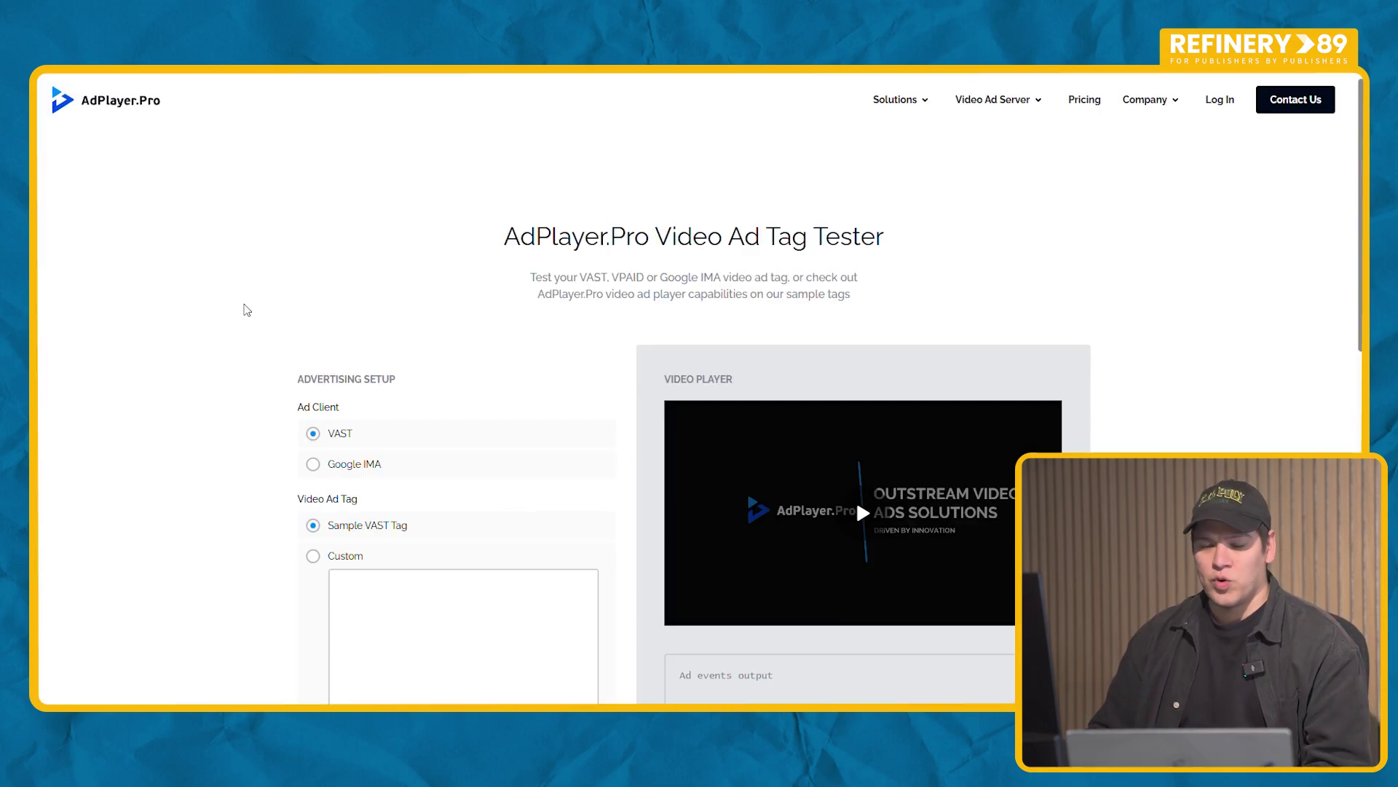
# - Test the pasted doubleclick VAST tag and watch the Unibet video ad play and log events
pyautogui.scroll(-4, 415, 234)
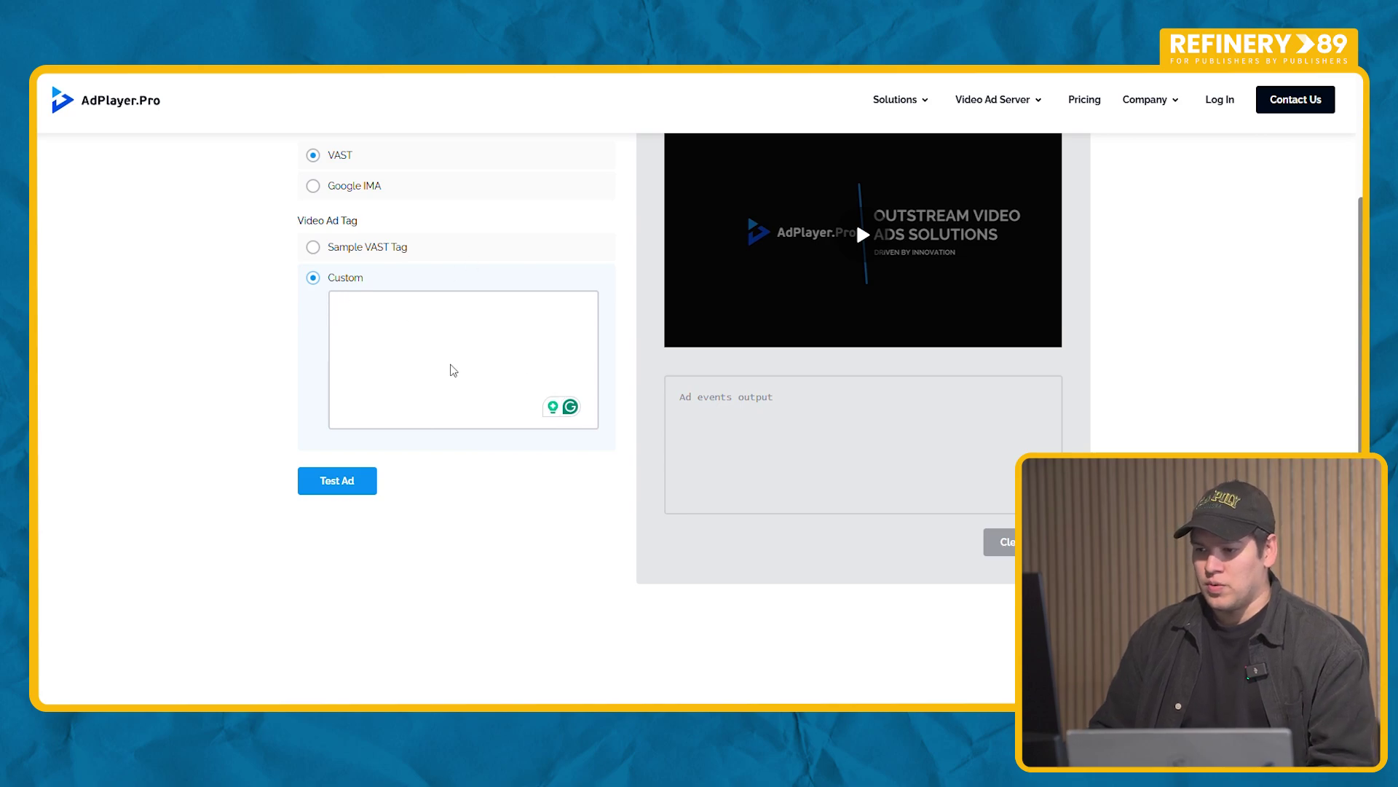
pyautogui.write('https://ad.doubleclick.net/ddm/pfadx/N1764182.3579957WIELERFLITS.NL/B32889199.412568250;sz=0x0;ord=%%CACHEBUSTER%%;dc_lat=;dc_rdid=;tag_for_child_directed_treatment=;tfua=;dc_tdv=1;dcmt=text/xml;dc_sdk_apis=[APIFRAMEWORKS];dc_omid_p=[OMIDPARTNER];gdpr=${GDPR};gdpr_consent=${GDPR_CONSENT_755};dc_mpos=[BREAKPOSITION];ltd=')
pyautogui.click(337, 481)
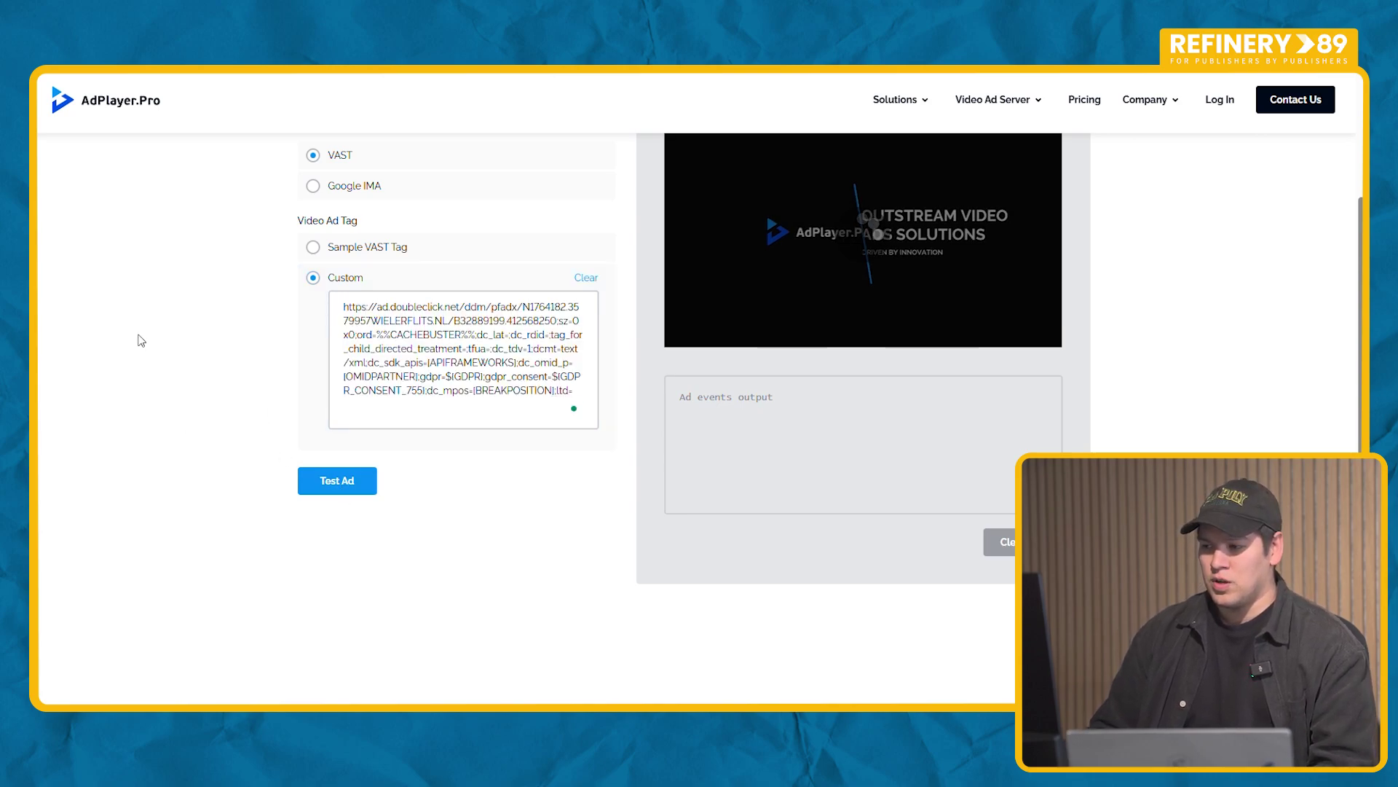
pyautogui.scroll(2, 746, 277)
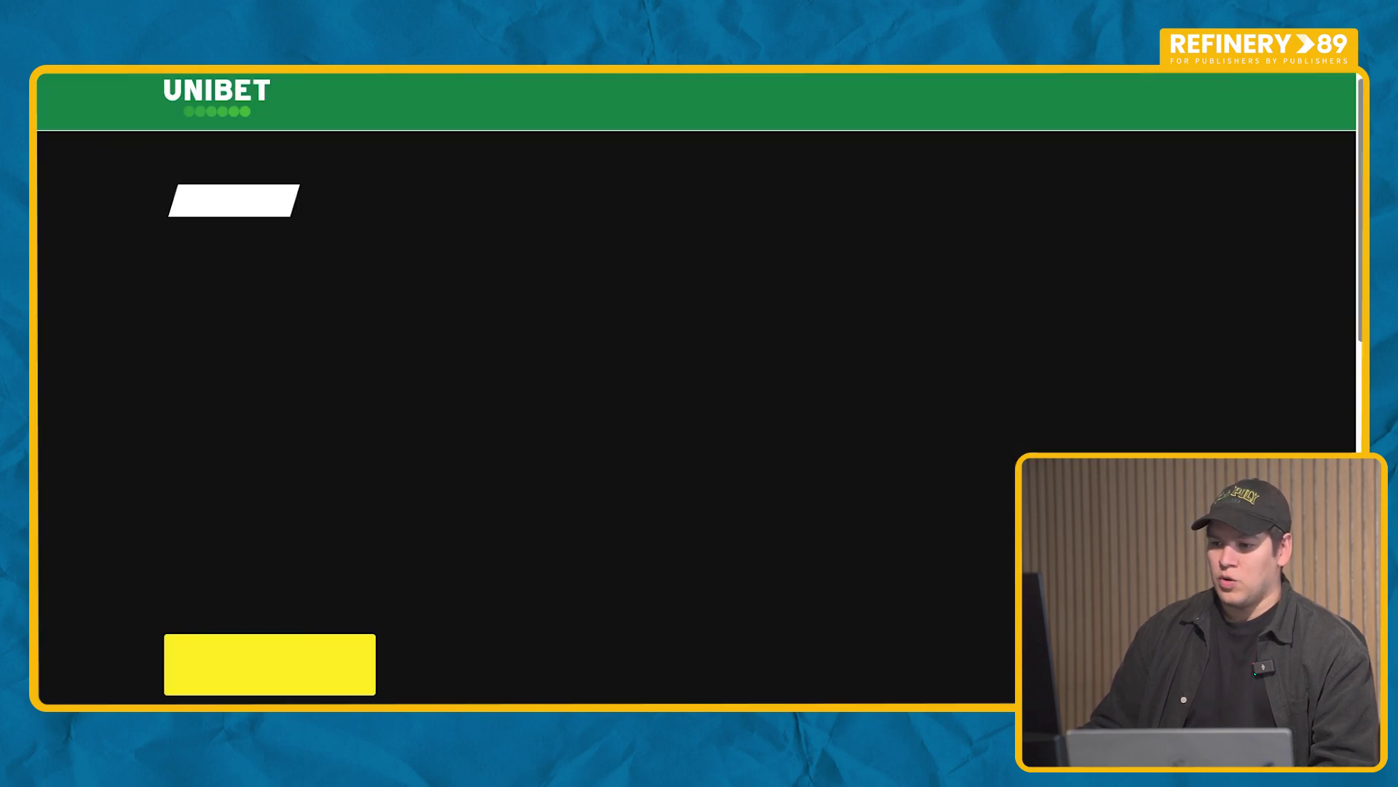
pyautogui.hotkey('ctrl', 'w')
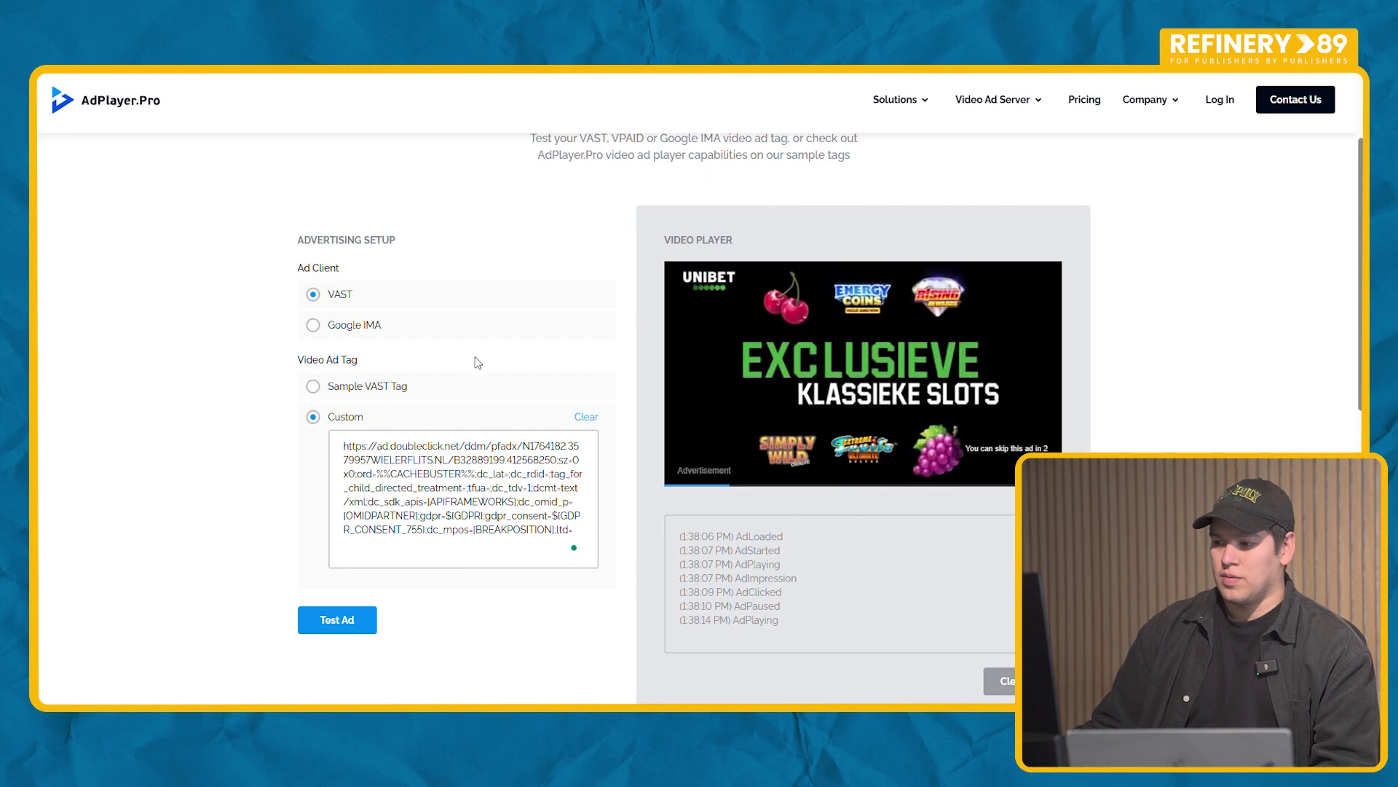